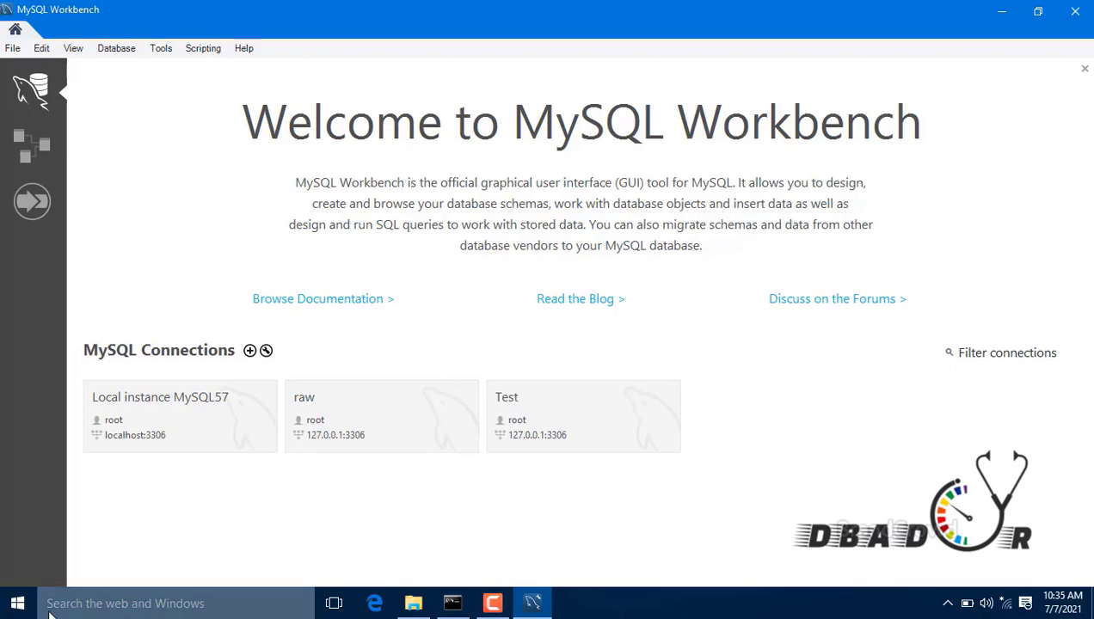
Step: Launch MySQL Workbench 8.0 CE from the MySQL folder in the Start menu's app list
{"action": "left_click", "coordinate": [17, 603]}
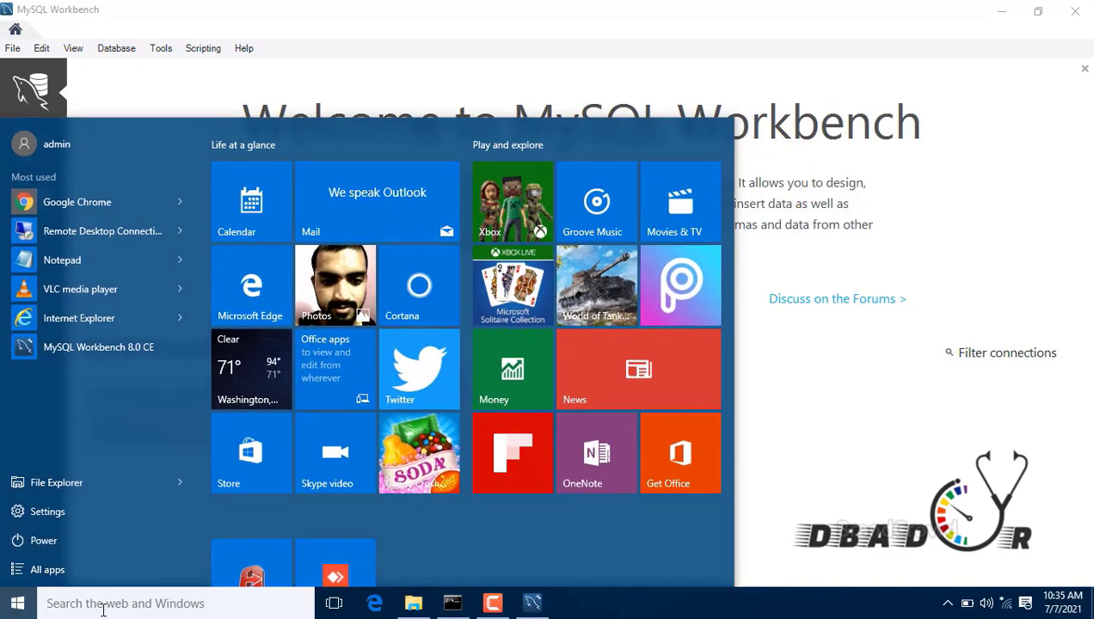
{"action": "type", "text": "work"}
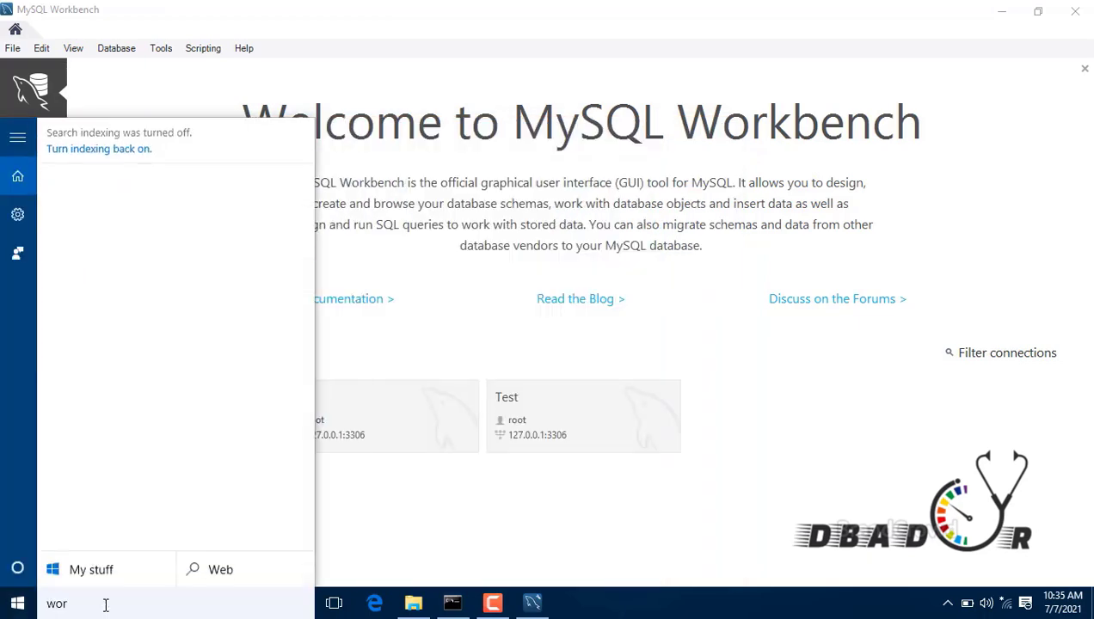
{"action": "key", "text": "BackSpace"}
{"action": "key", "text": "BackSpace"}
{"action": "key", "text": "BackSpace"}
{"action": "key", "text": "BackSpace"}
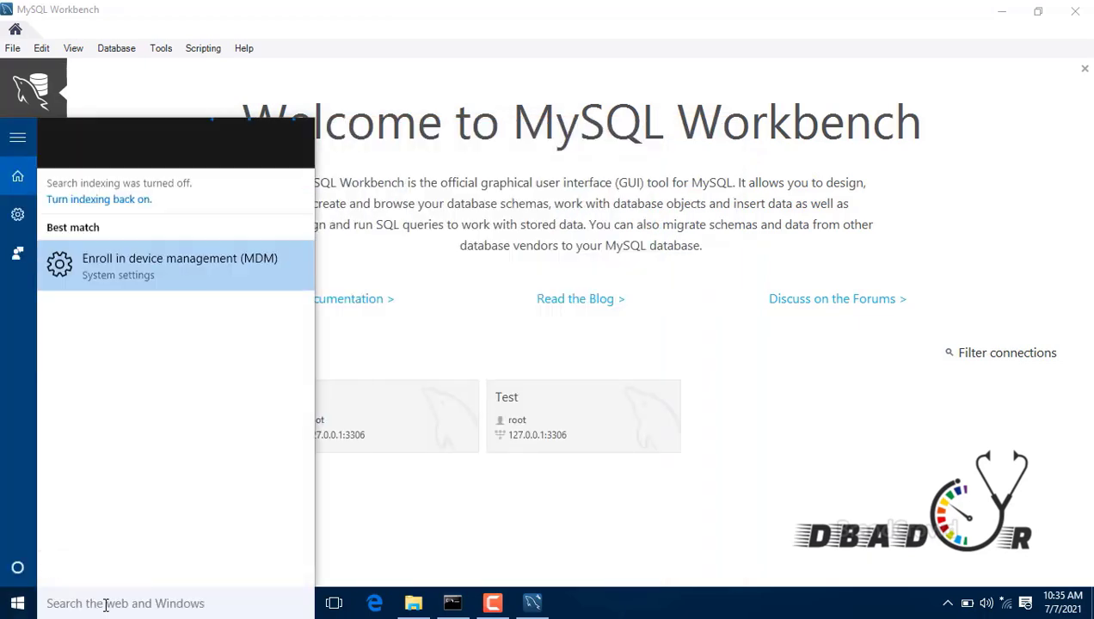
{"action": "left_click", "coordinate": [18, 604]}
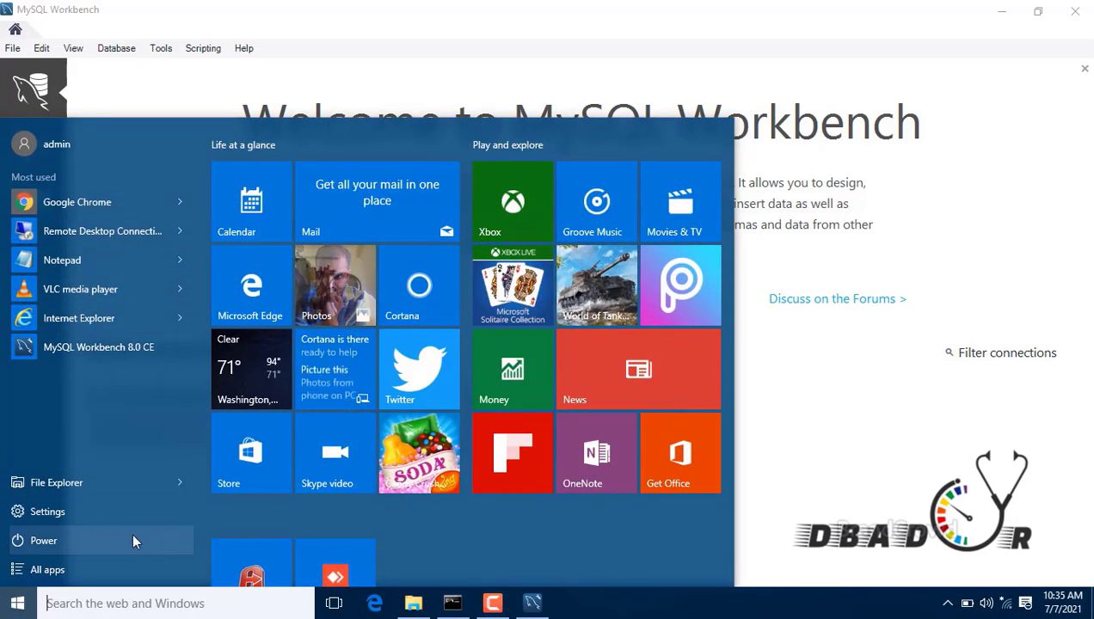
{"action": "left_click", "coordinate": [174, 484]}
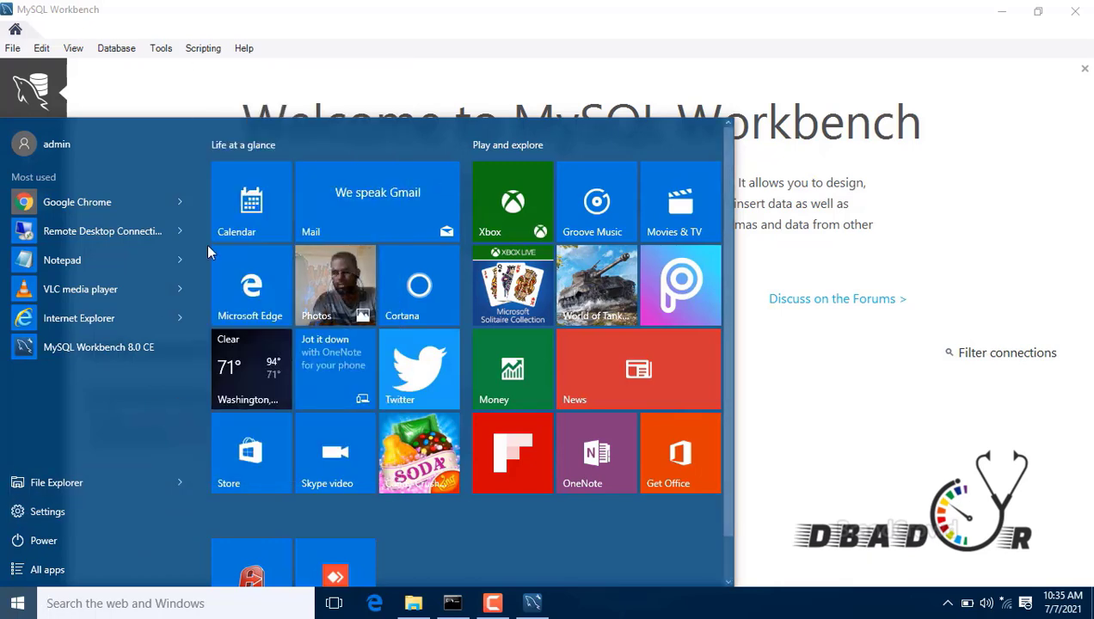
{"action": "left_click", "coordinate": [63, 573]}
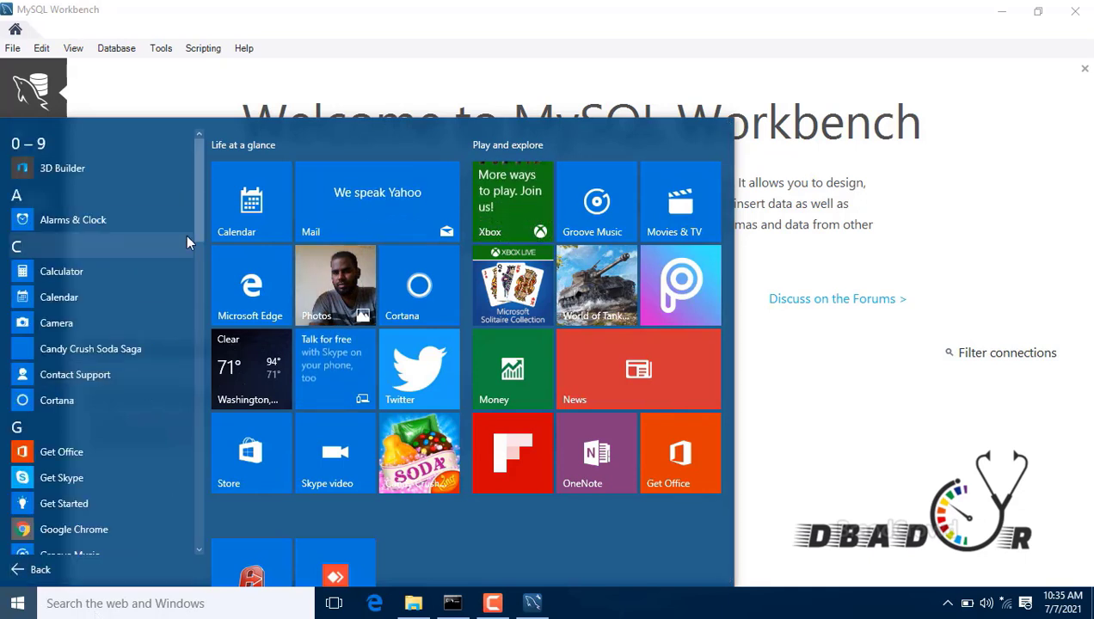
{"action": "left_click_drag", "start_coordinate": [194, 207], "coordinate": [205, 366]}
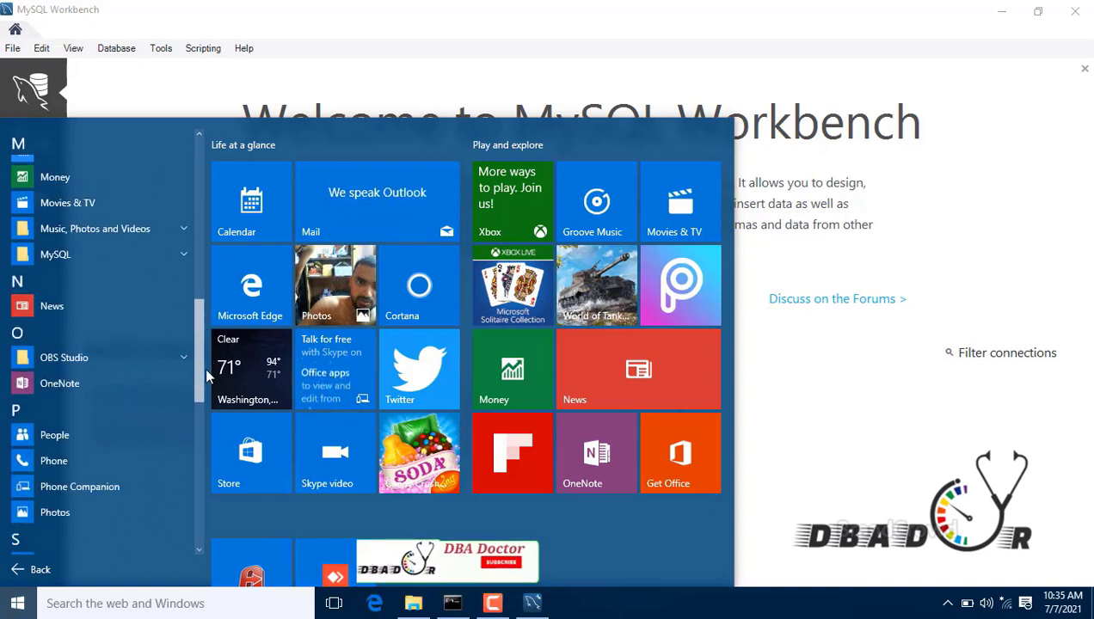
{"action": "left_click", "coordinate": [184, 251]}
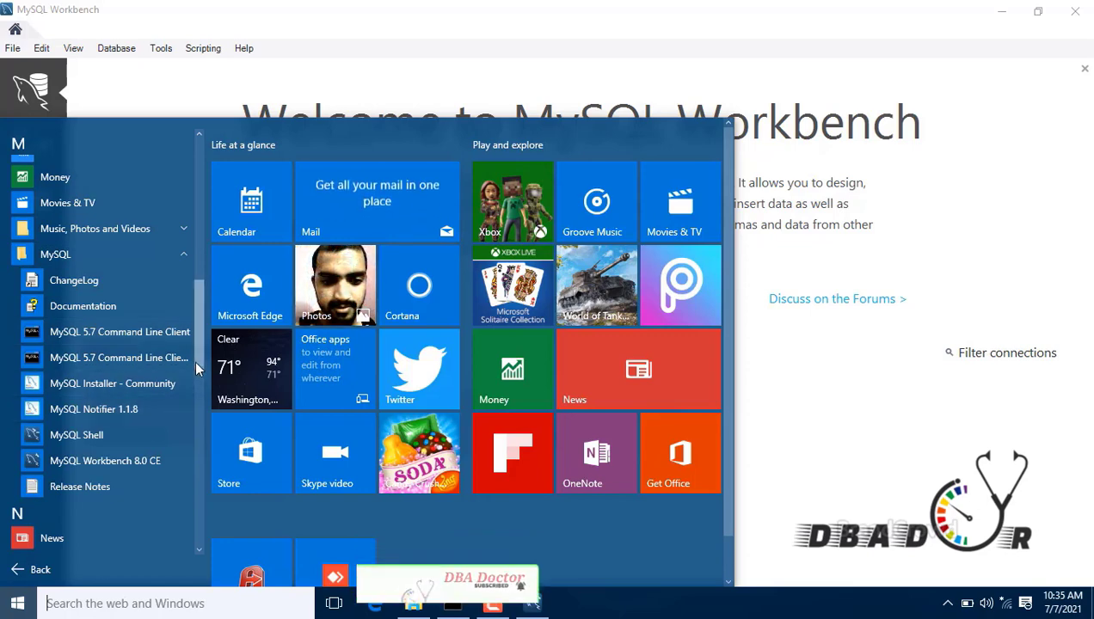
{"action": "left_click_drag", "start_coordinate": [195, 359], "coordinate": [197, 375]}
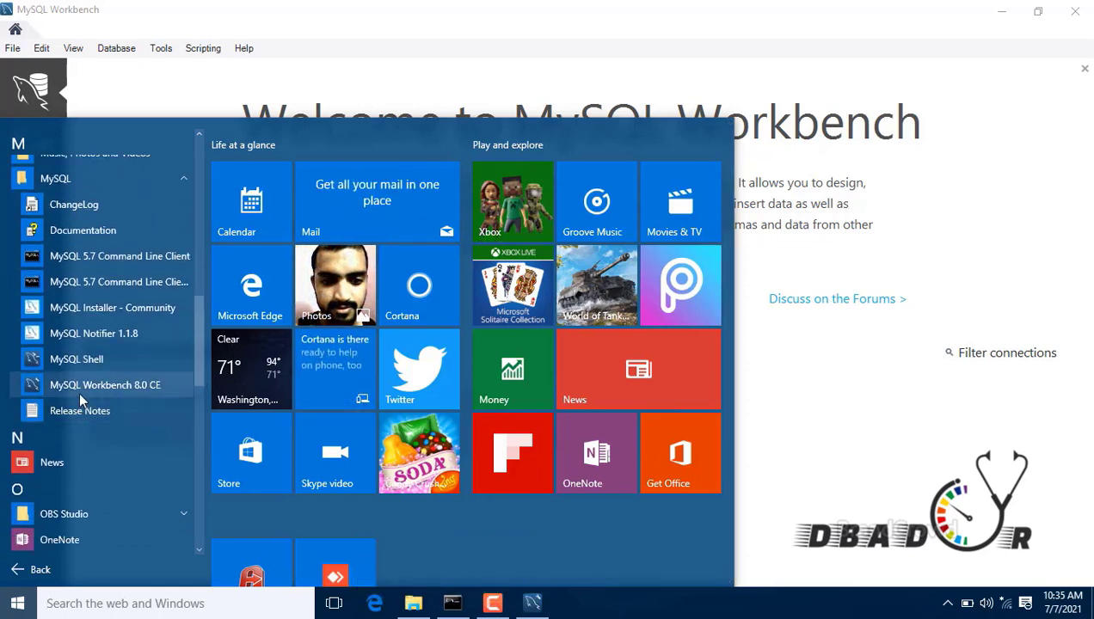
{"action": "left_click", "coordinate": [900, 284]}
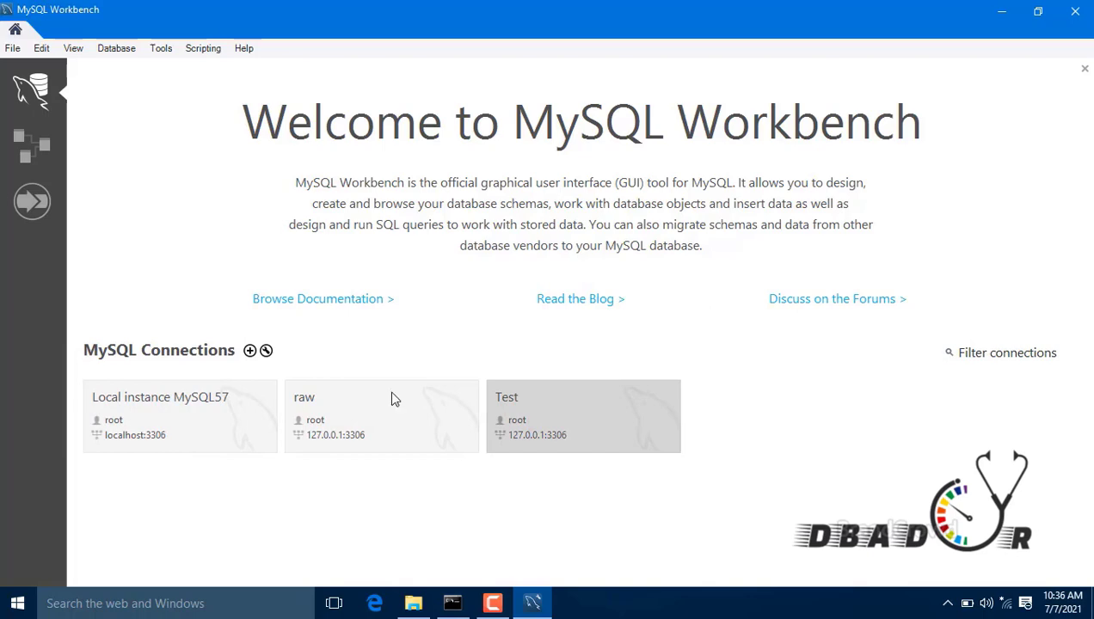
Step: Start a new connection named 'dba_doctor Test', reviewing its SSL and Advanced options
{"action": "left_click", "coordinate": [250, 351]}
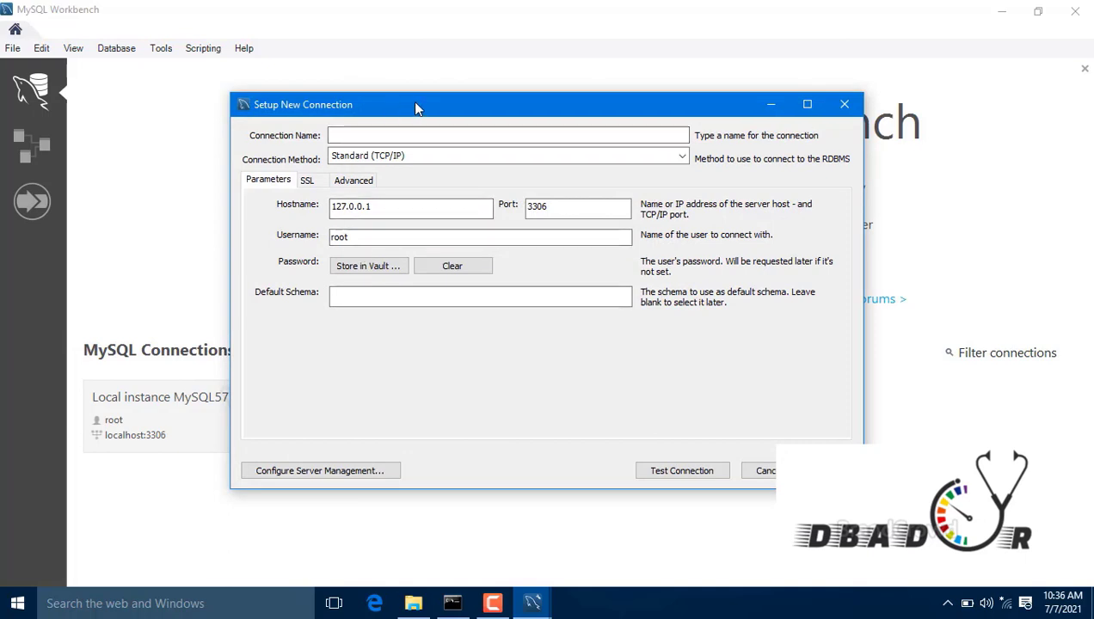
{"action": "left_click_drag", "start_coordinate": [412, 100], "coordinate": [498, 196]}
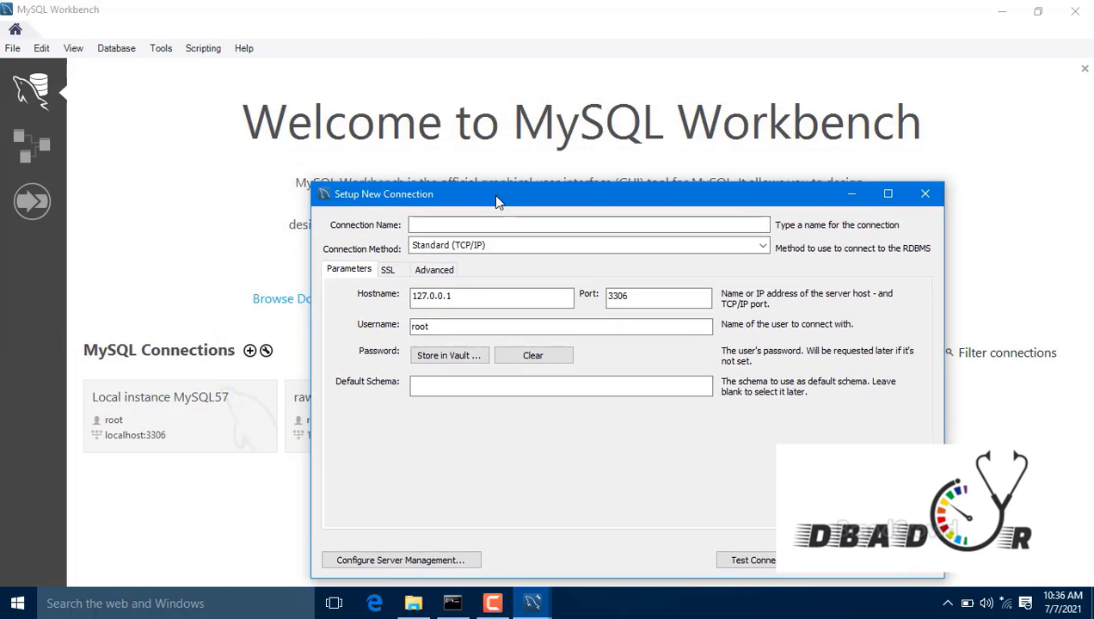
{"action": "left_click", "coordinate": [427, 222]}
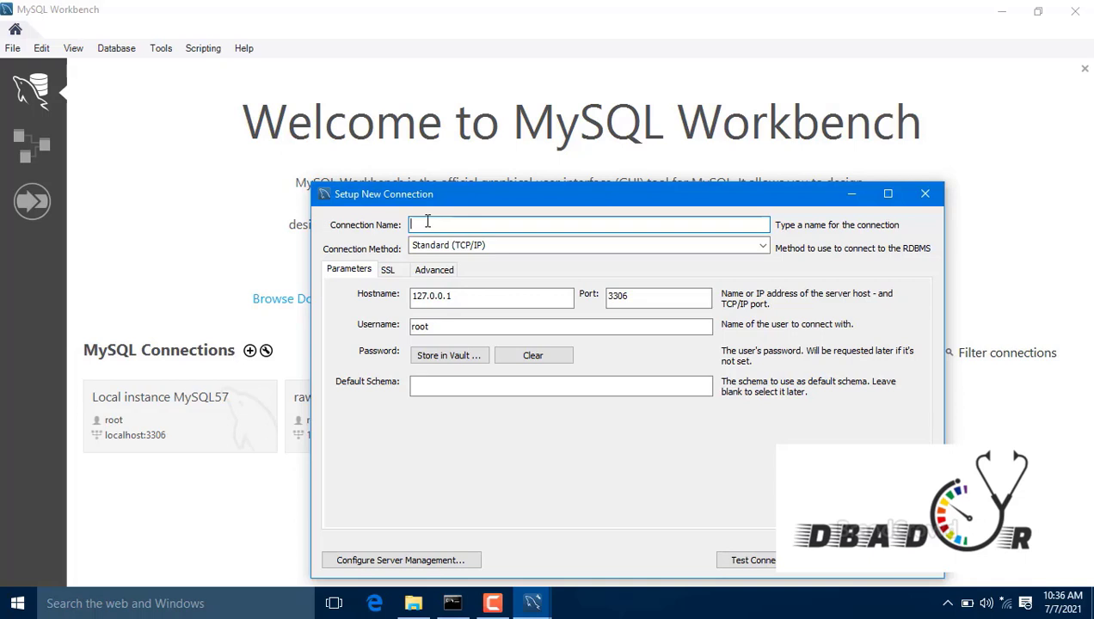
{"action": "type", "text": "dba_doctor Test"}
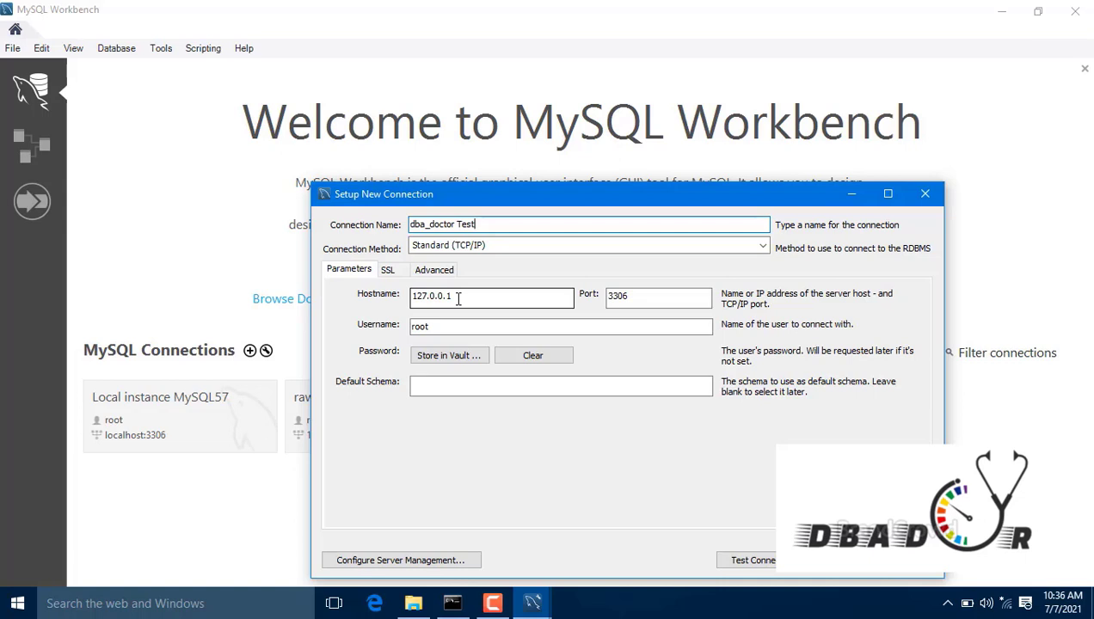
{"action": "left_click", "coordinate": [388, 273]}
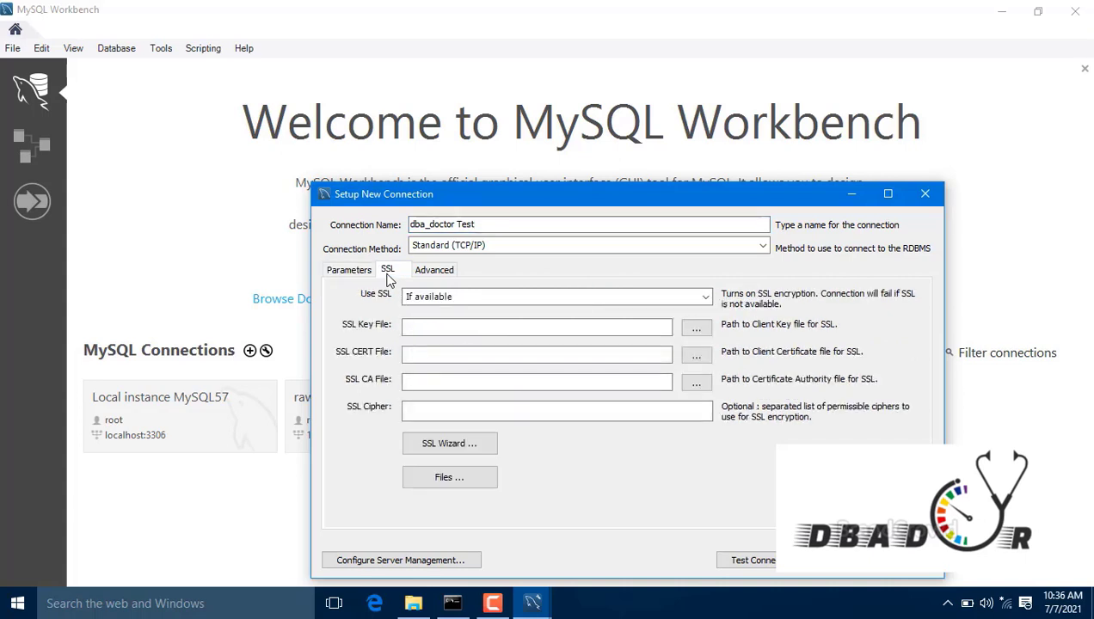
{"action": "left_click", "coordinate": [436, 272]}
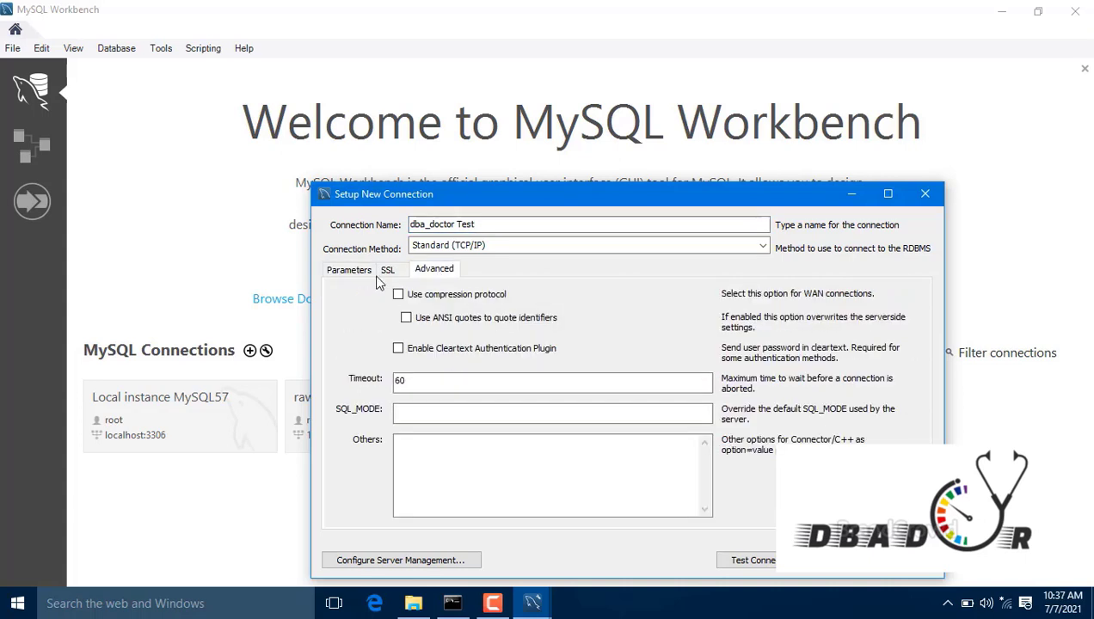
{"action": "left_click", "coordinate": [333, 273]}
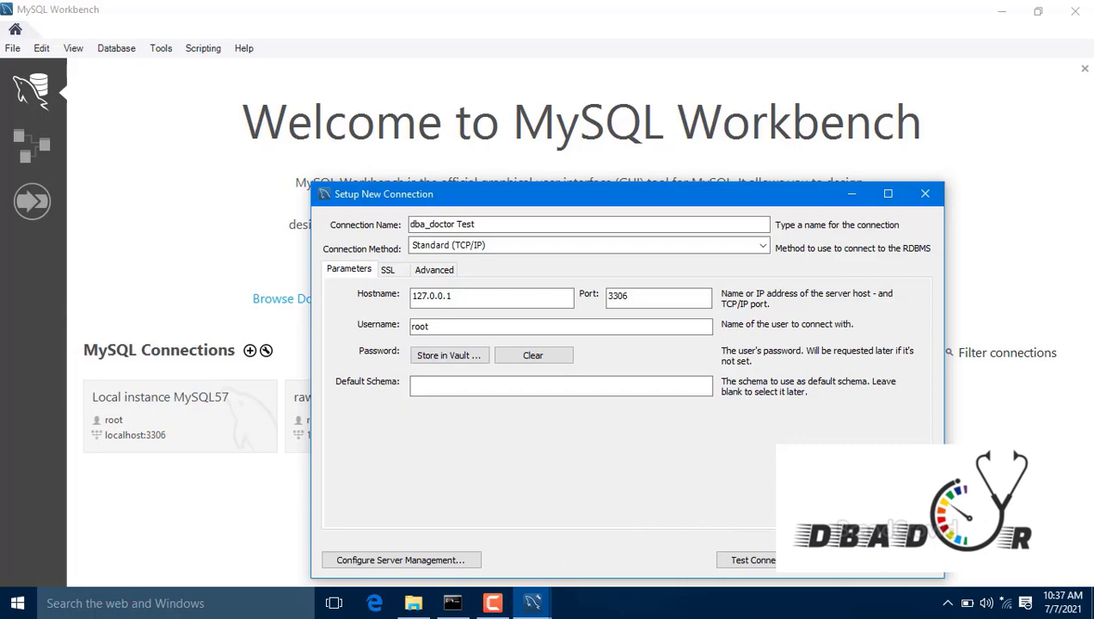
Step: Save the dba_doctor Test connection and connect to it with the root account's password
{"action": "left_click", "coordinate": [910, 564]}
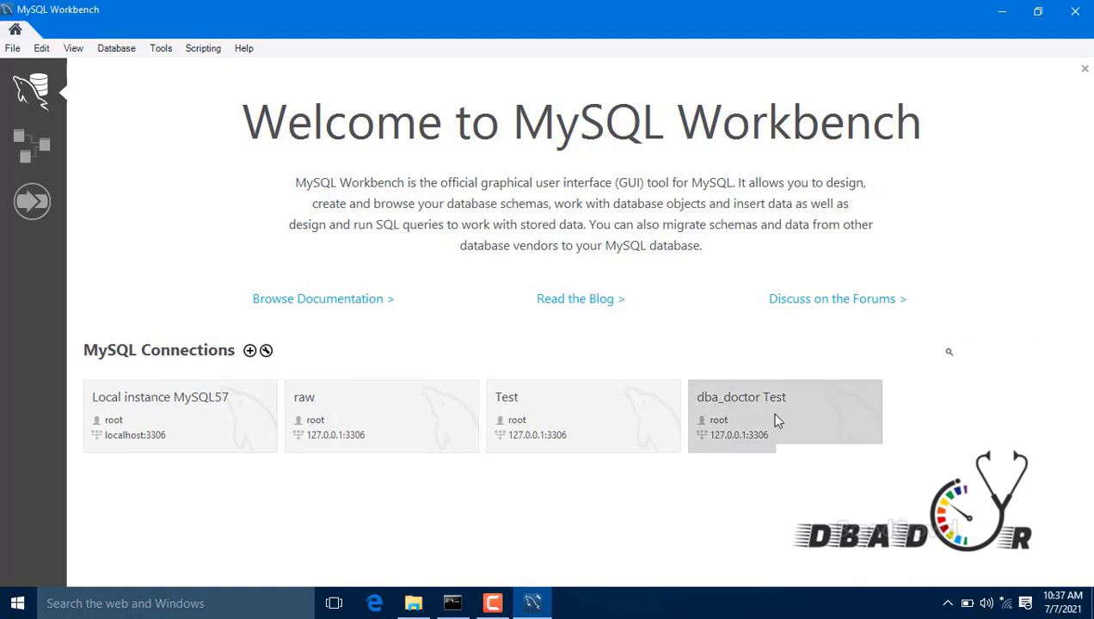
{"action": "left_click", "coordinate": [777, 420]}
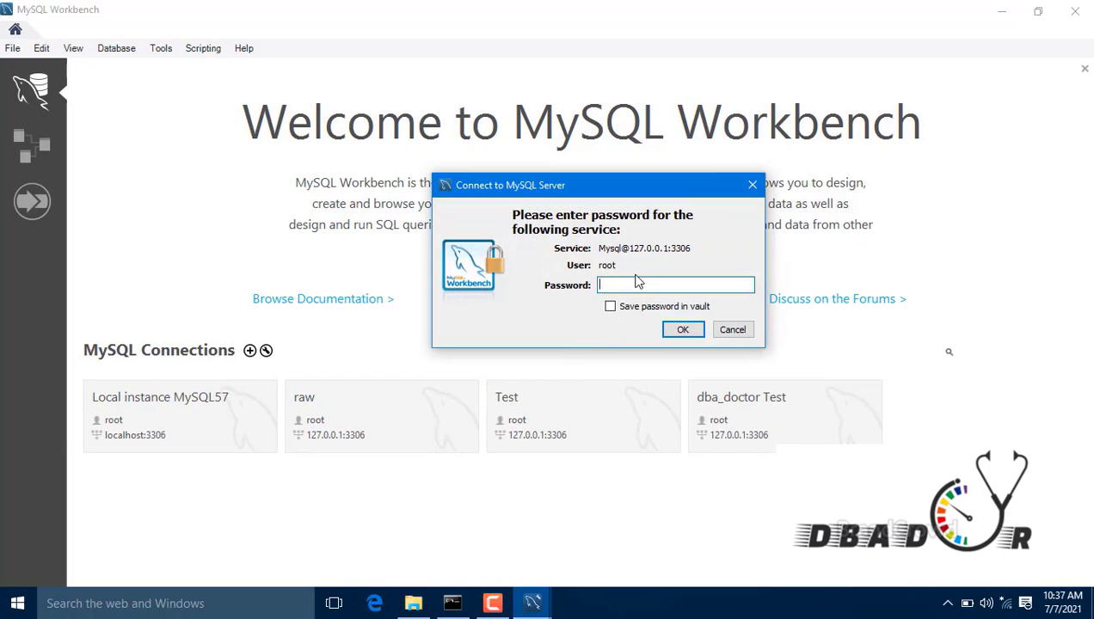
{"action": "type", "text": "root"}
{"action": "key", "text": "Return"}
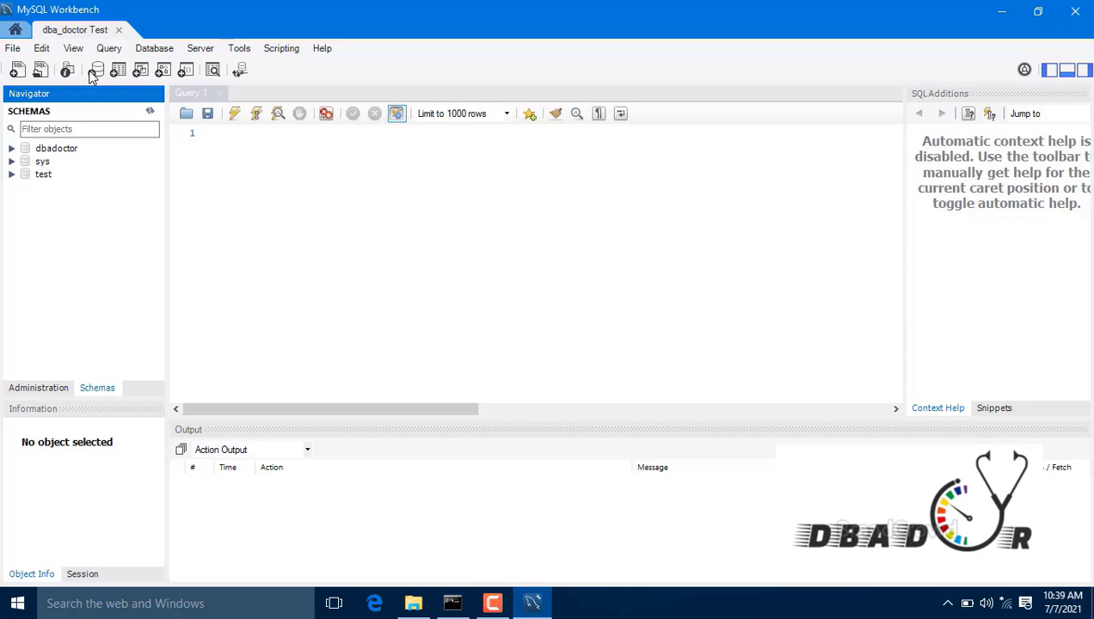
Step: Define a schema named DBA_Doctor with default charset and collation, and apply it
{"action": "left_click", "coordinate": [96, 72]}
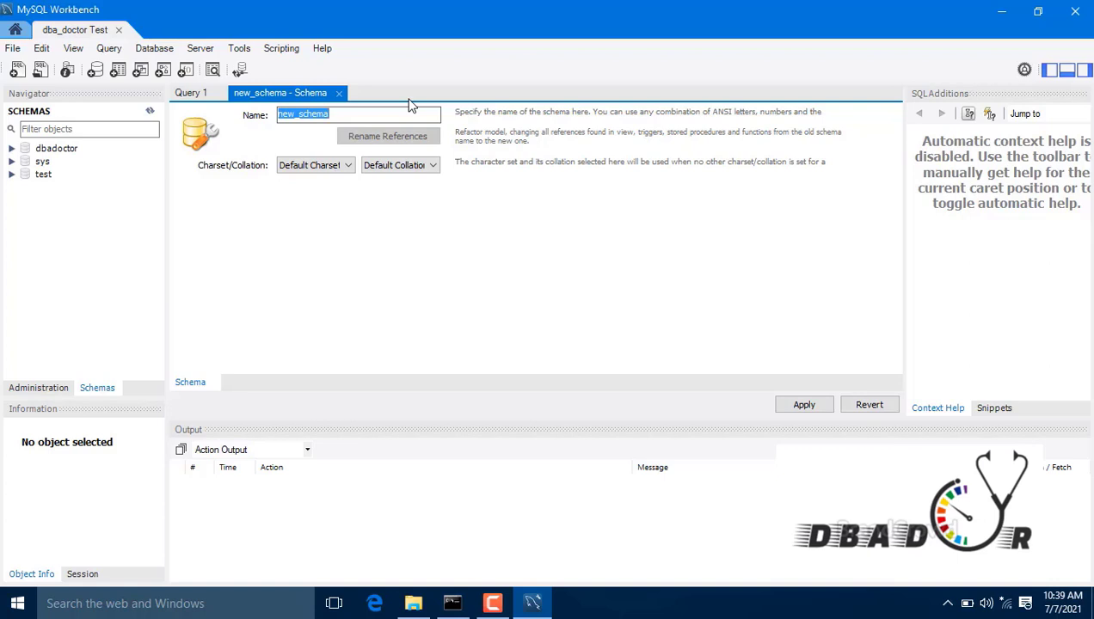
{"action": "type", "text": "DBA"}
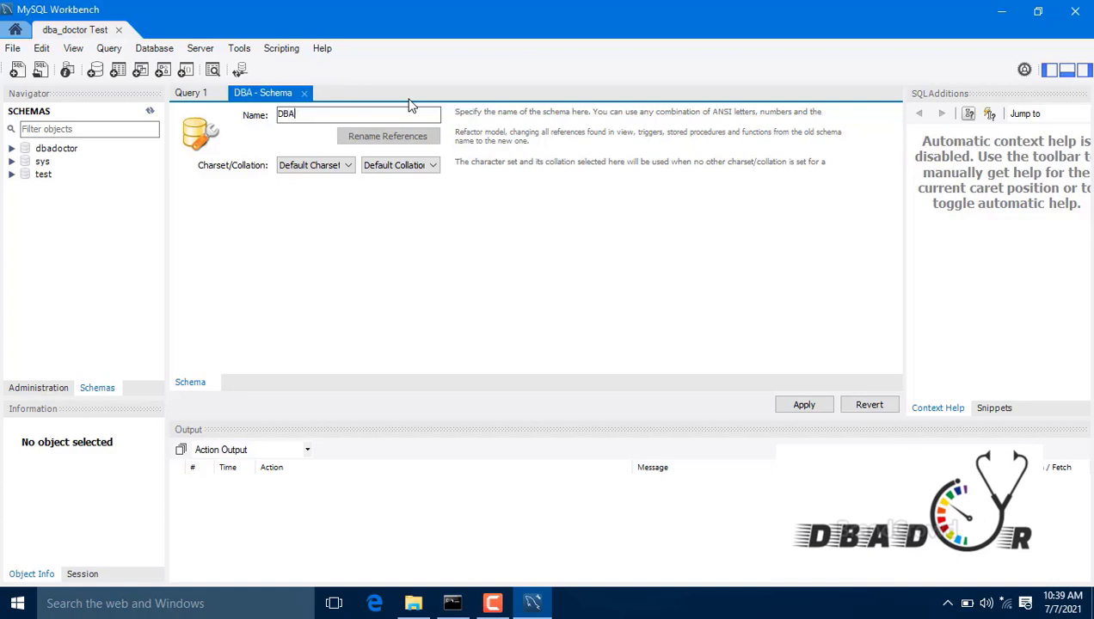
{"action": "type", "text": "_Docy"}
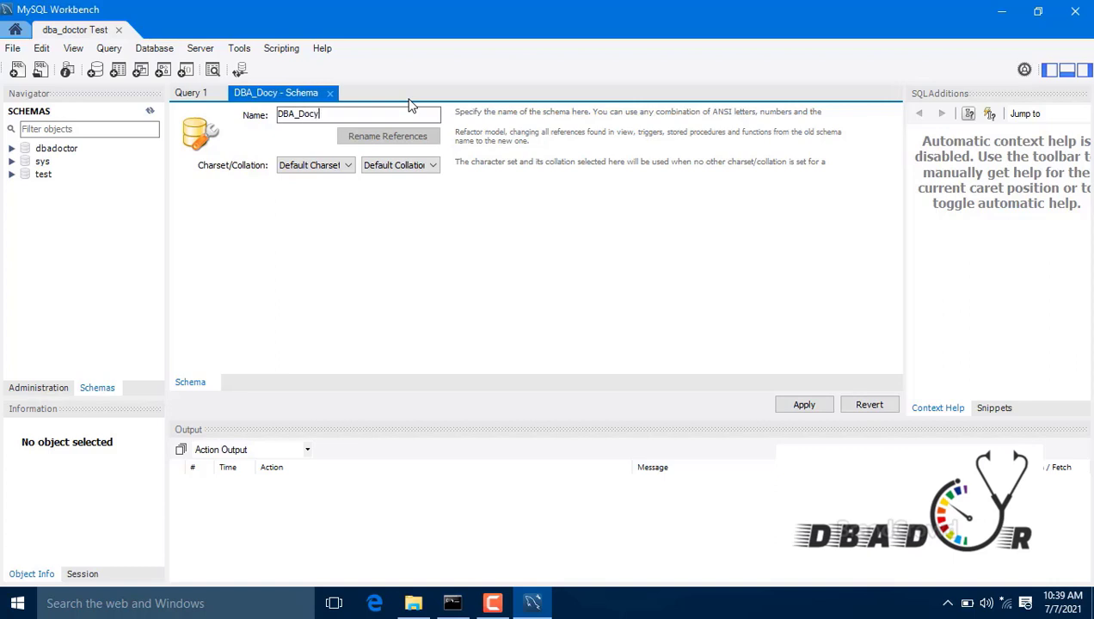
{"action": "key", "text": "BackSpace"}
{"action": "type", "text": "tor"}
{"action": "left_click", "coordinate": [348, 168]}
{"action": "left_click", "coordinate": [347, 168]}
{"action": "left_click", "coordinate": [435, 168]}
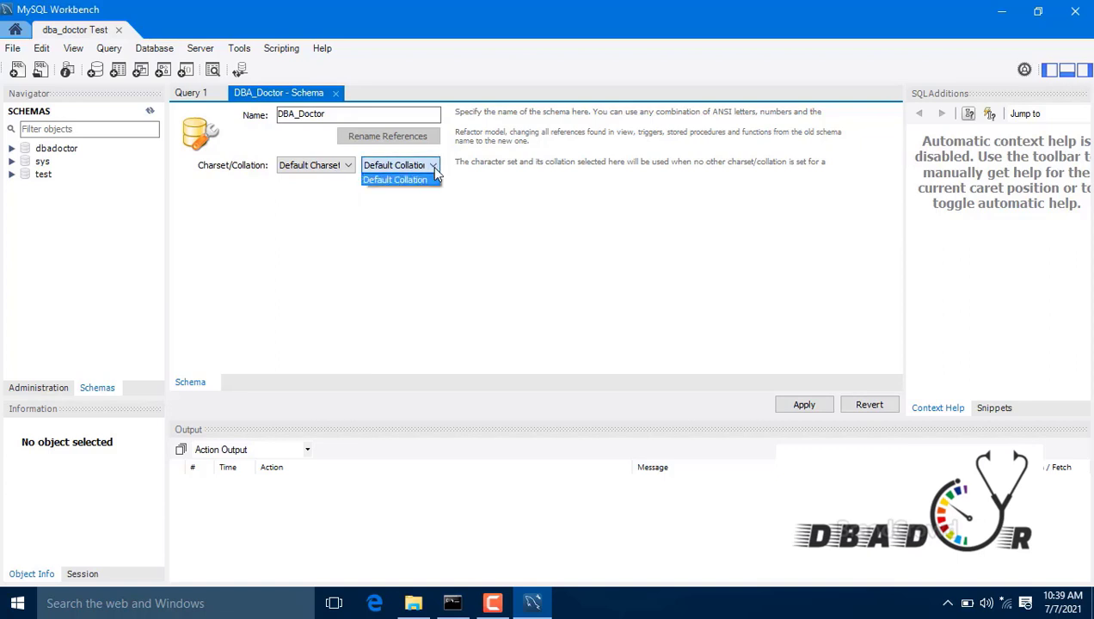
{"action": "left_click", "coordinate": [432, 177]}
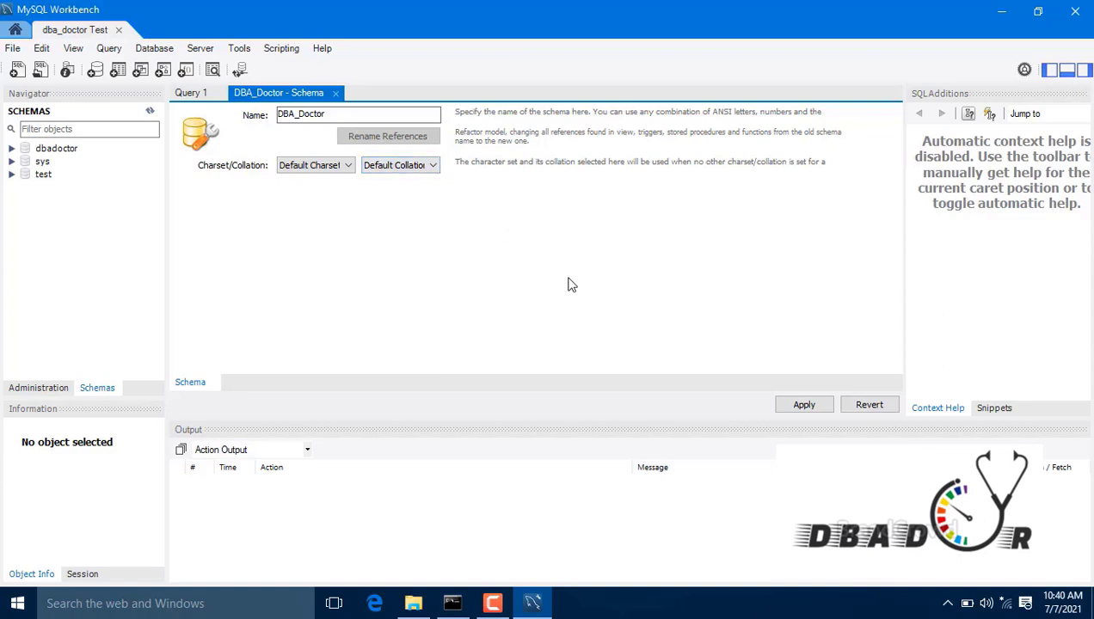
{"action": "left_click", "coordinate": [804, 405]}
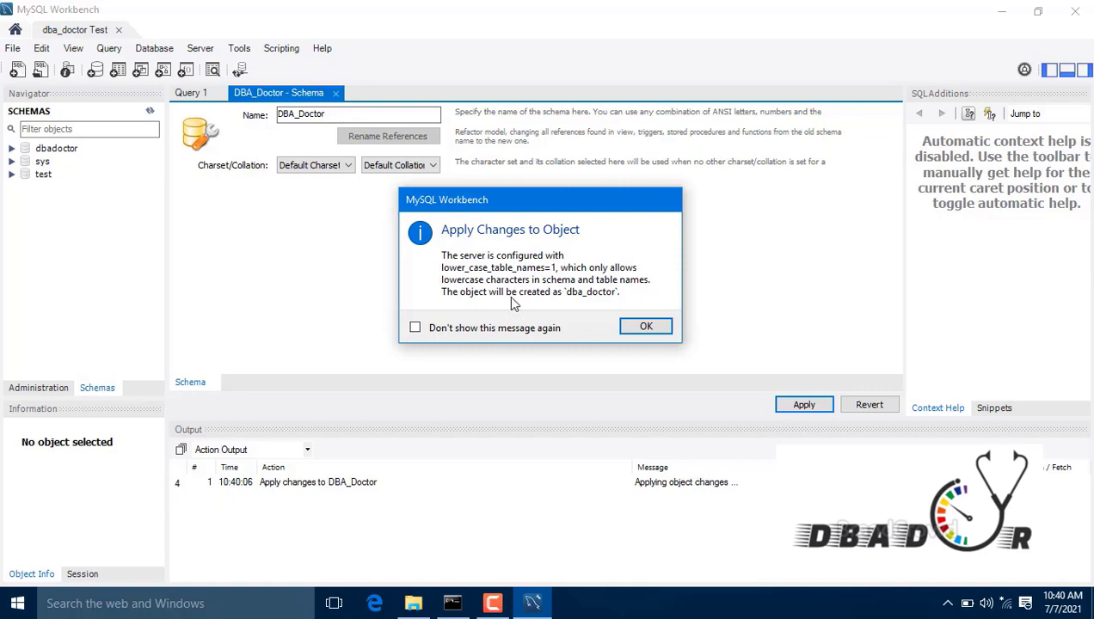
Step: Acknowledge the lowercase-name notice and copy the CREATE SCHEMA `dba_doctor` statement into Notepad
{"action": "left_click", "coordinate": [644, 328]}
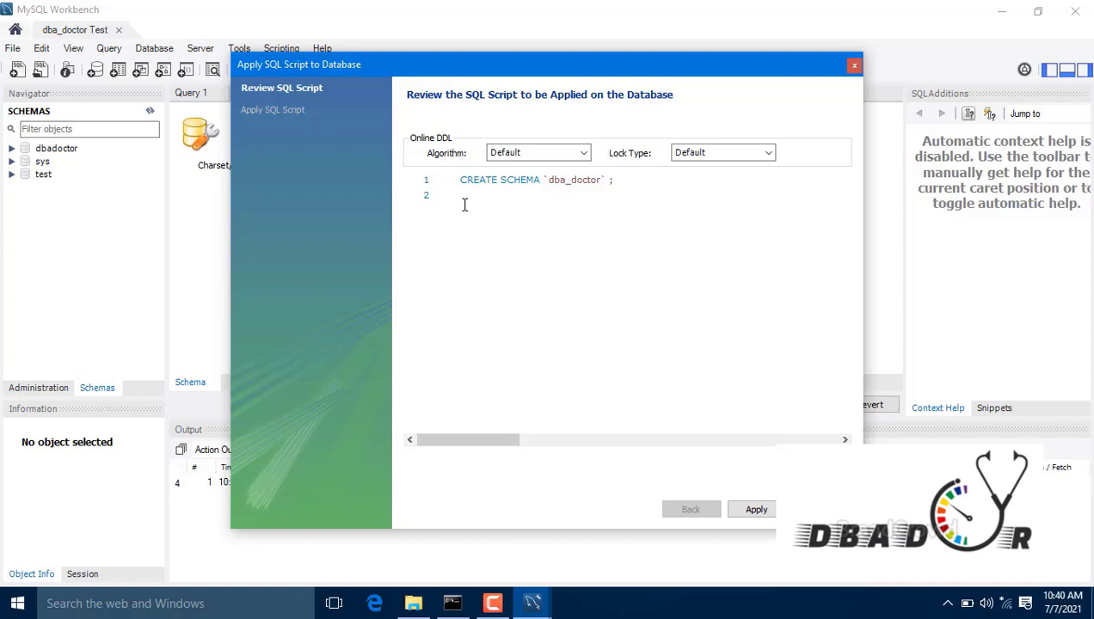
{"action": "left_click_drag", "start_coordinate": [620, 182], "coordinate": [440, 186]}
{"action": "key", "text": "ctrl+c"}
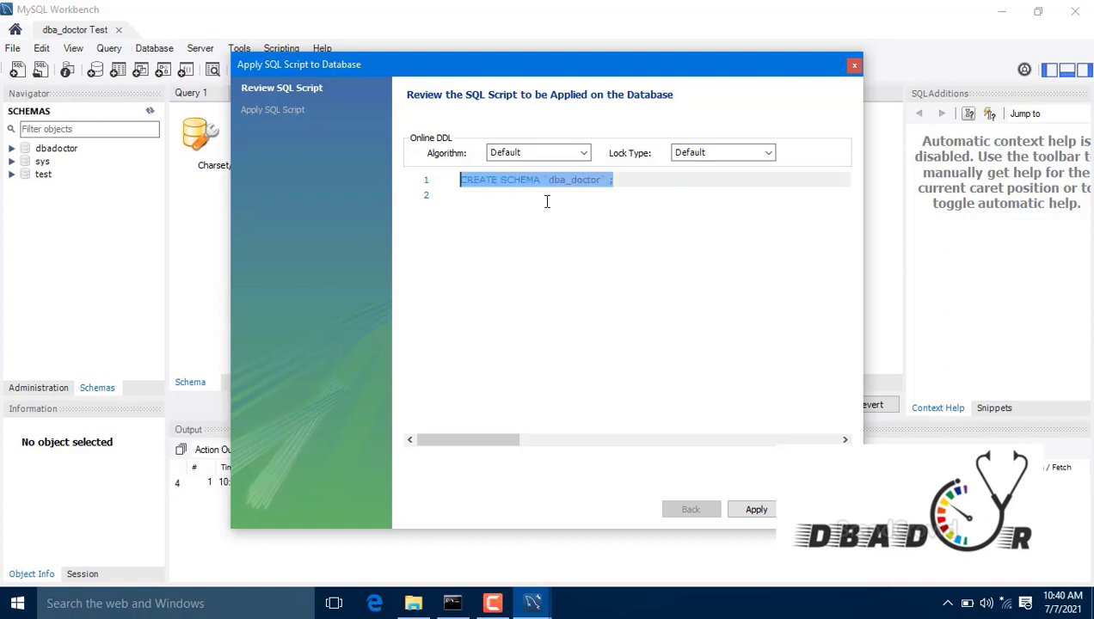
{"action": "key", "text": "super+r"}
{"action": "key", "text": "Return"}
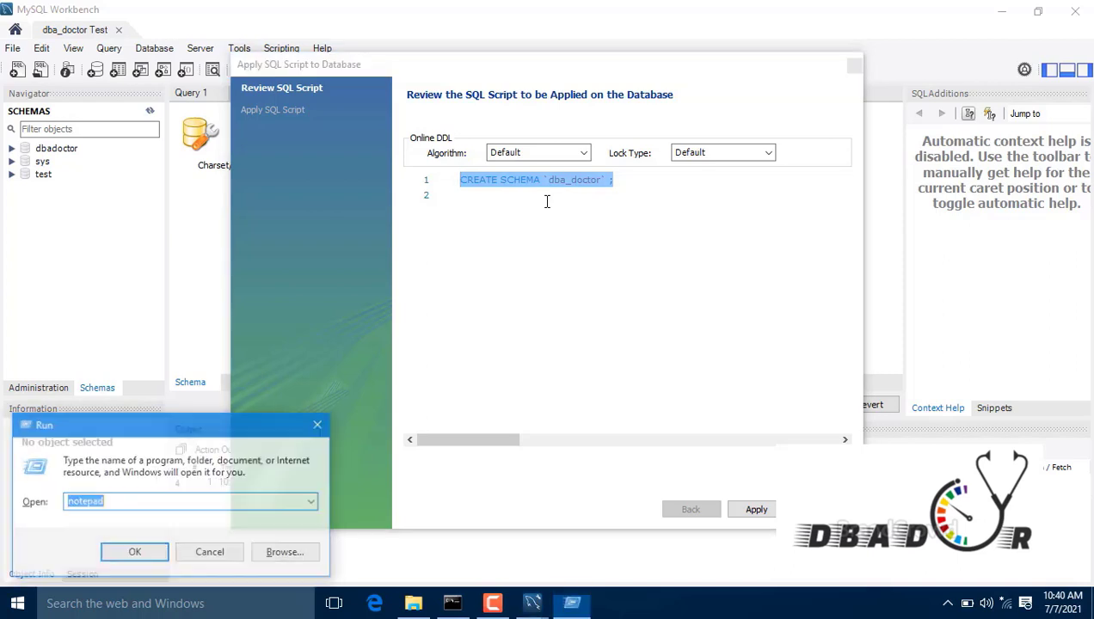
{"action": "key", "text": "ctrl+v"}
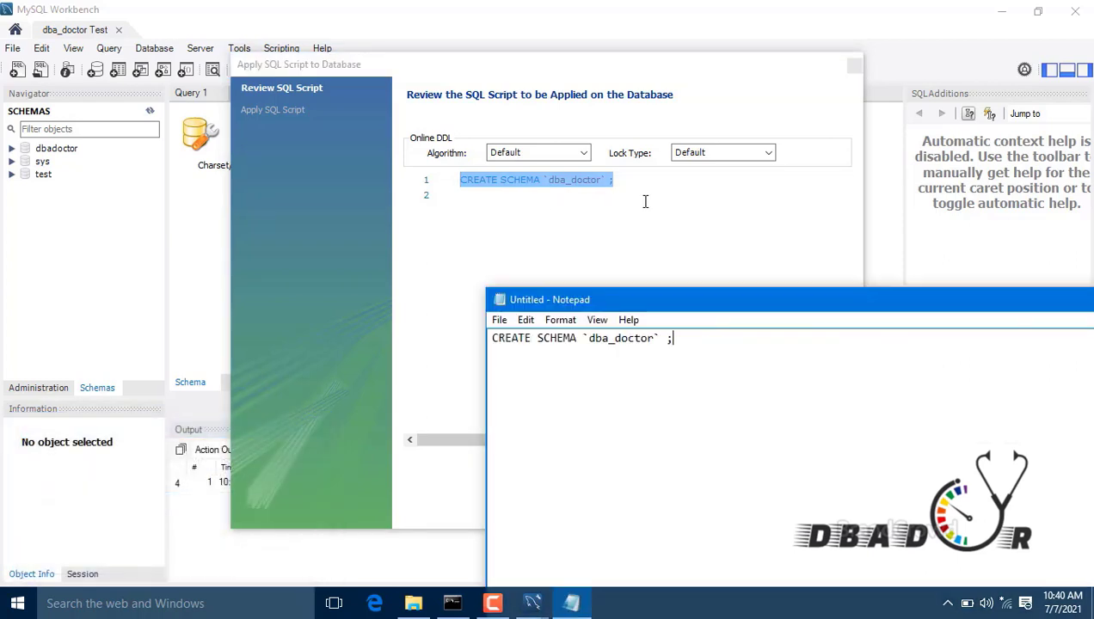
Step: Apply the CREATE SCHEMA `dba_doctor` script and finish the wizard
{"action": "left_click", "coordinate": [695, 212]}
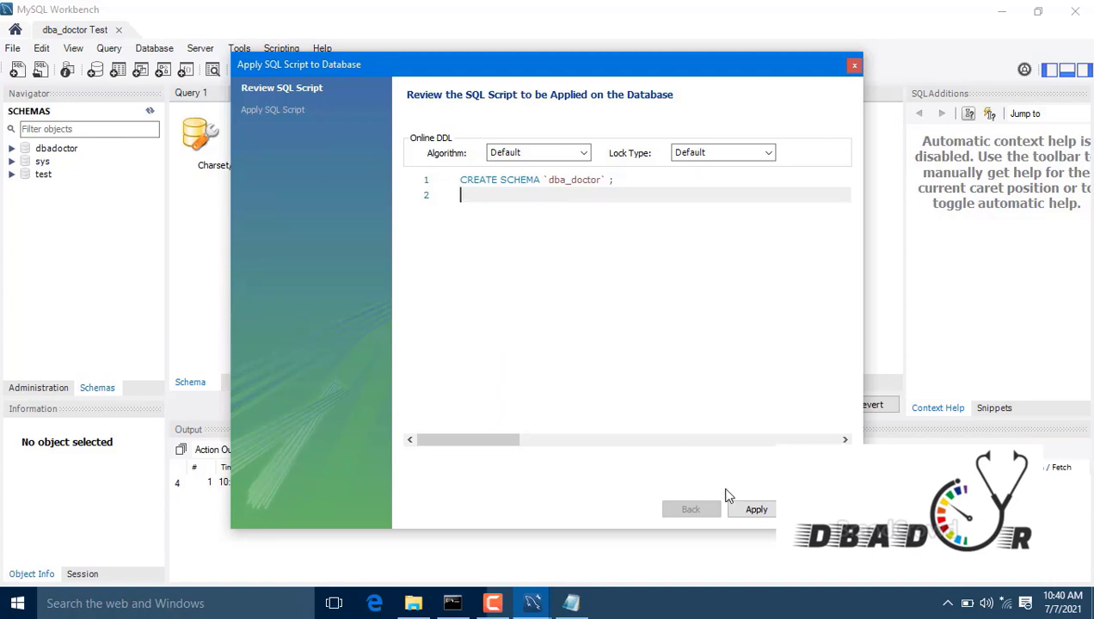
{"action": "left_click", "coordinate": [754, 511]}
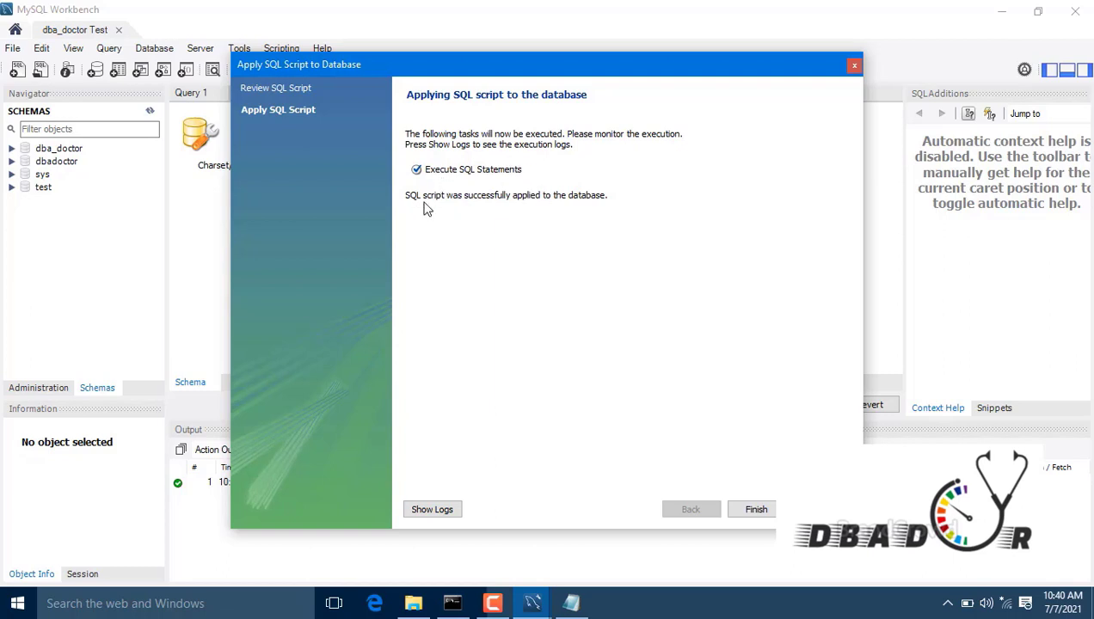
{"action": "left_click", "coordinate": [770, 512]}
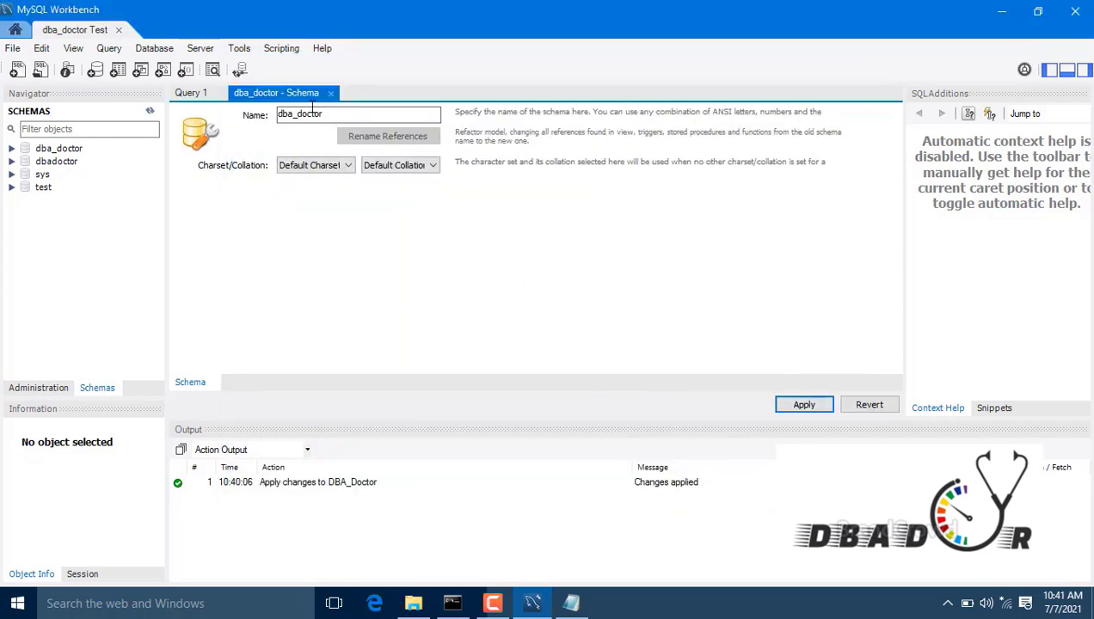
Step: Close the dba_doctor schema tab, select the Apply changes log entry, and bring Notepad forward
{"action": "left_click", "coordinate": [330, 95]}
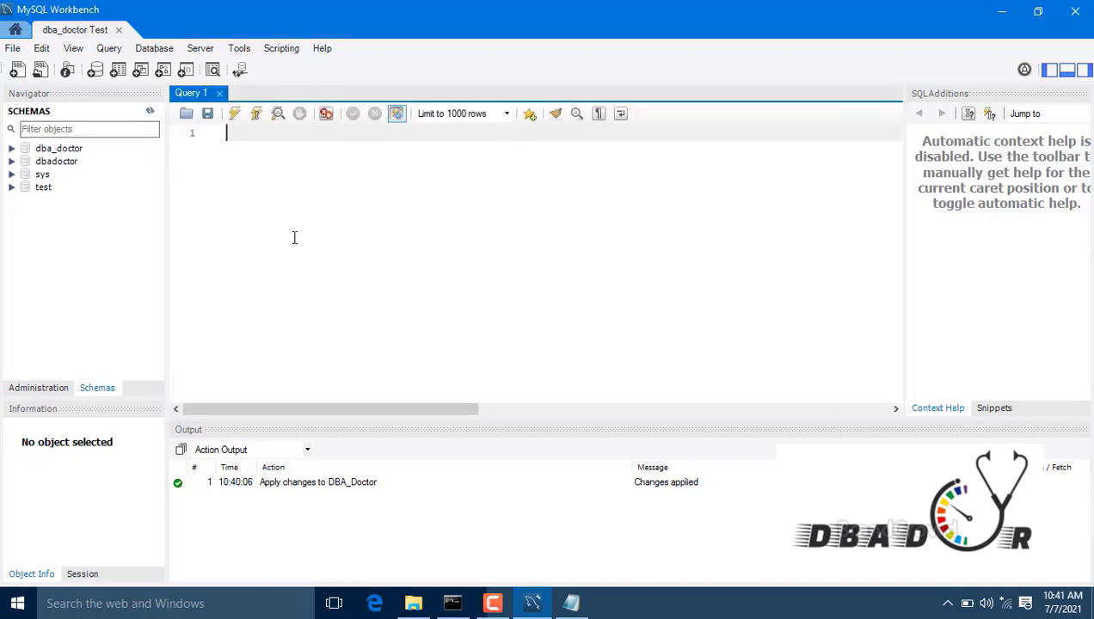
{"action": "left_click", "coordinate": [189, 484]}
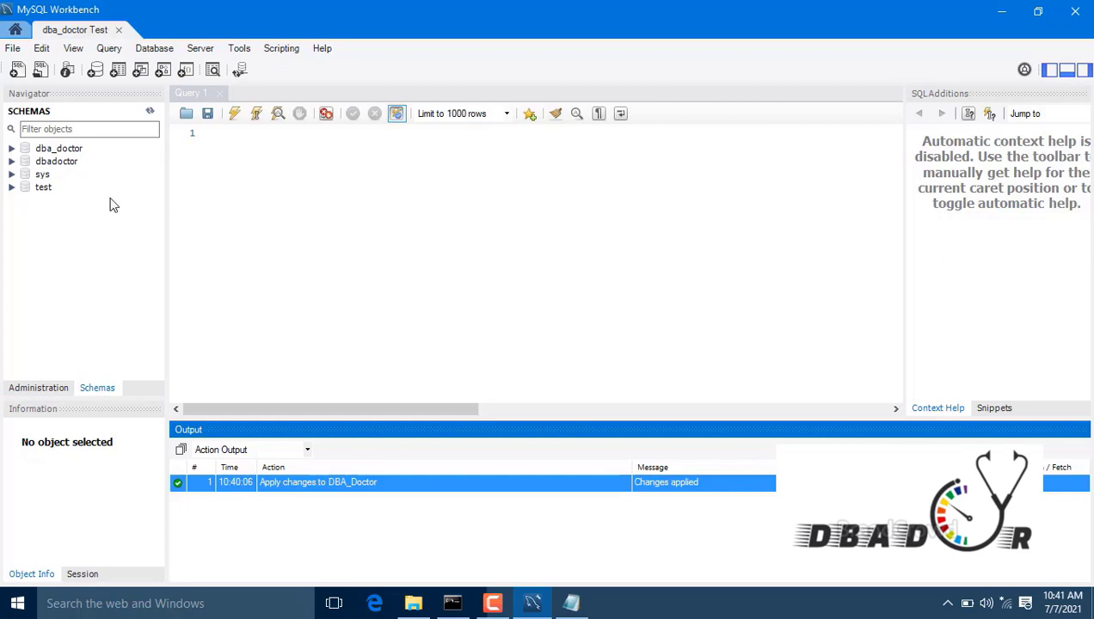
{"action": "left_click", "coordinate": [573, 604]}
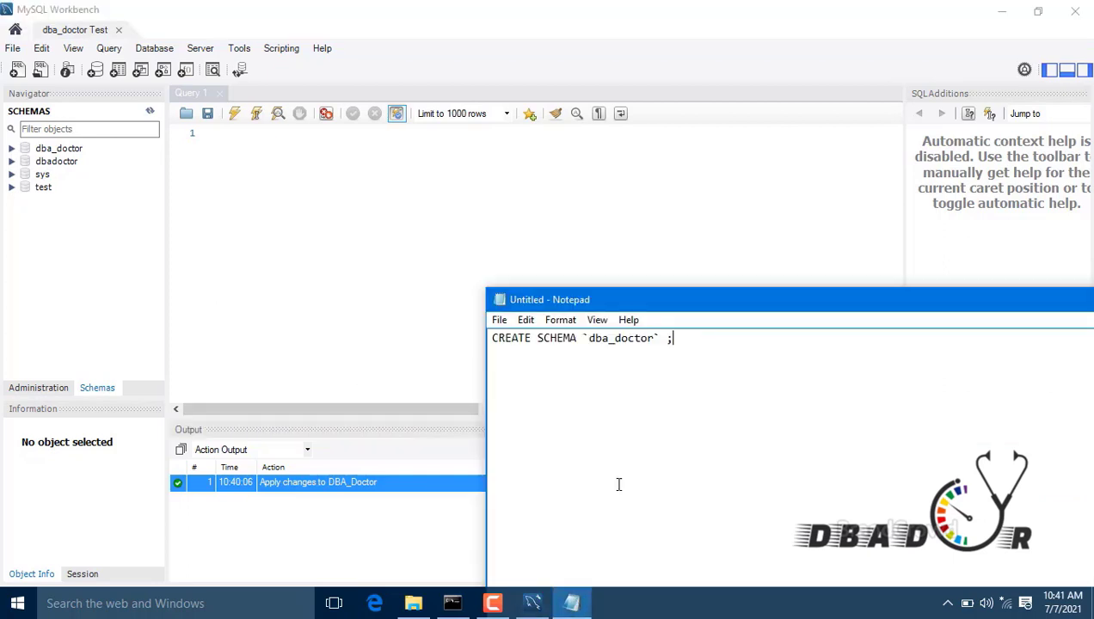
Step: Select the CREATE SCHEMA `dba_doctor` line in Notepad and return to Workbench's Query menu
{"action": "left_click_drag", "start_coordinate": [674, 338], "coordinate": [489, 340]}
{"action": "key", "text": "ctrl+c"}
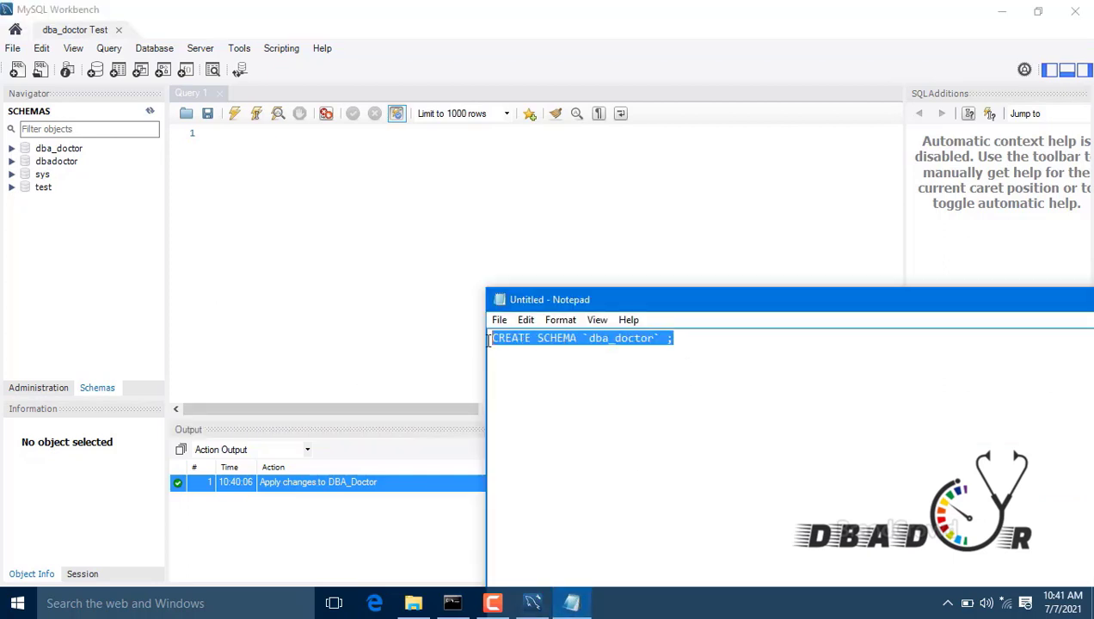
{"action": "left_click", "coordinate": [284, 217]}
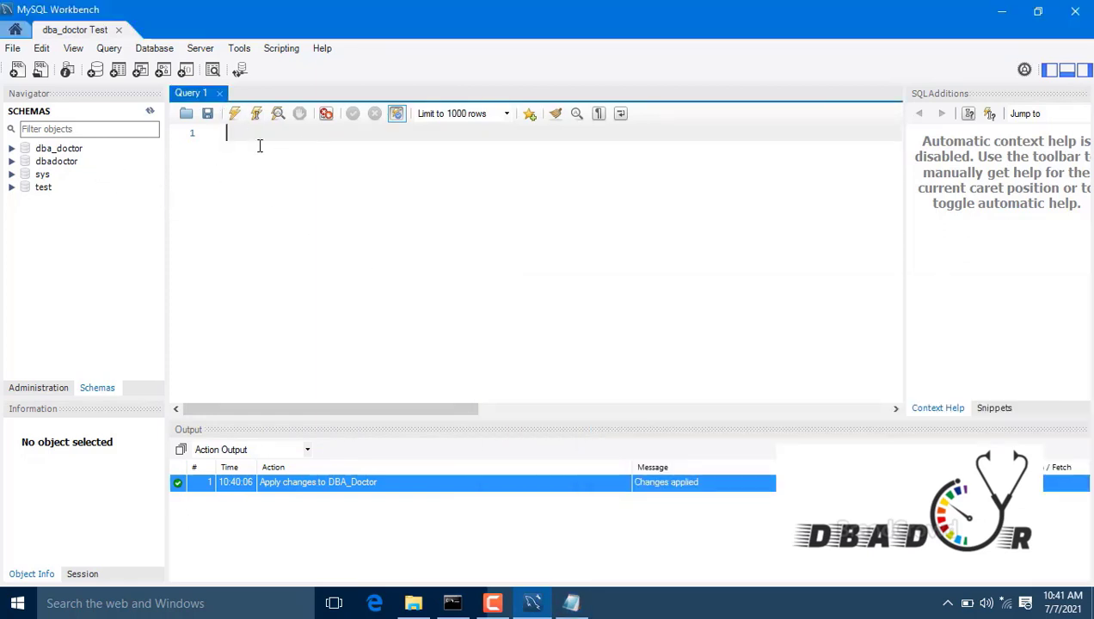
{"action": "left_click", "coordinate": [107, 51]}
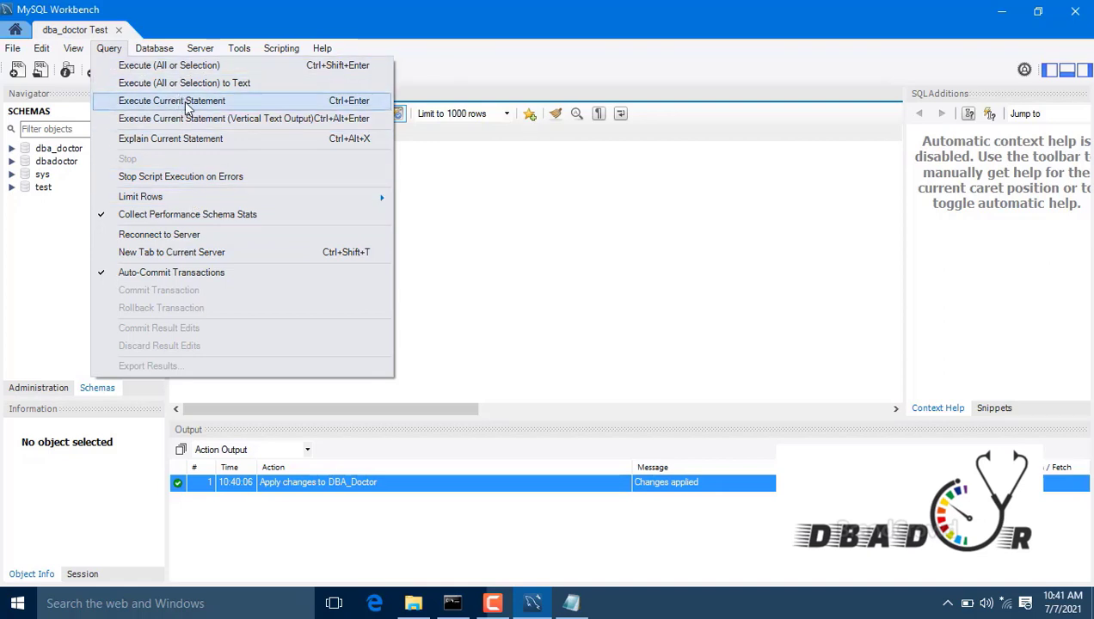
Step: Paste the statement into Query 1 and change it to CREATE SCHEMA `dba`;
{"action": "left_click", "coordinate": [599, 247]}
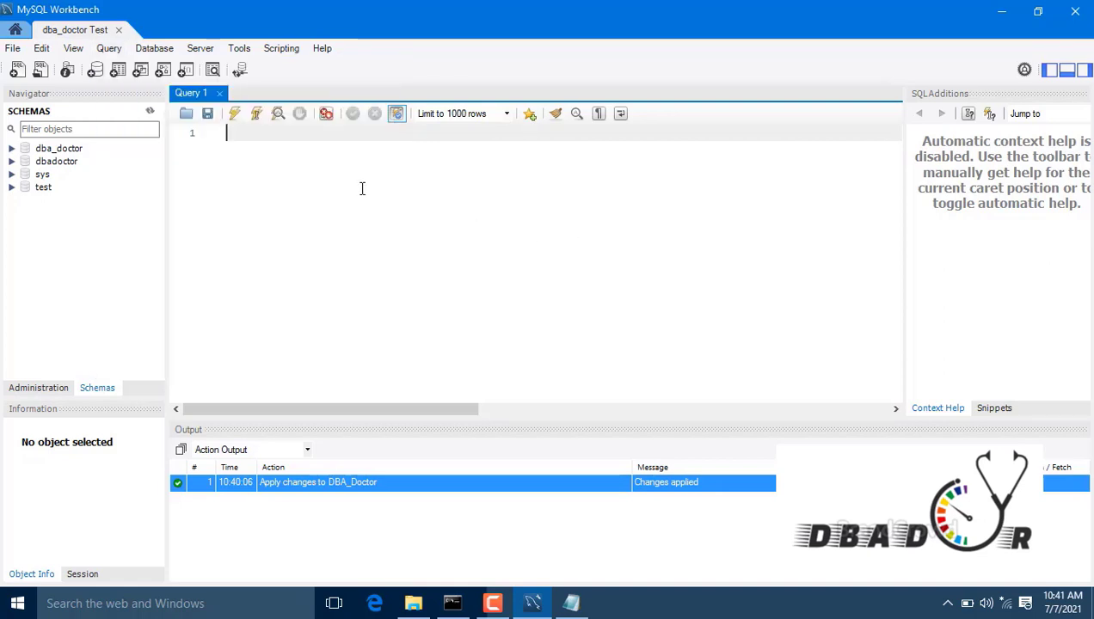
{"action": "key", "text": "ctrl+v"}
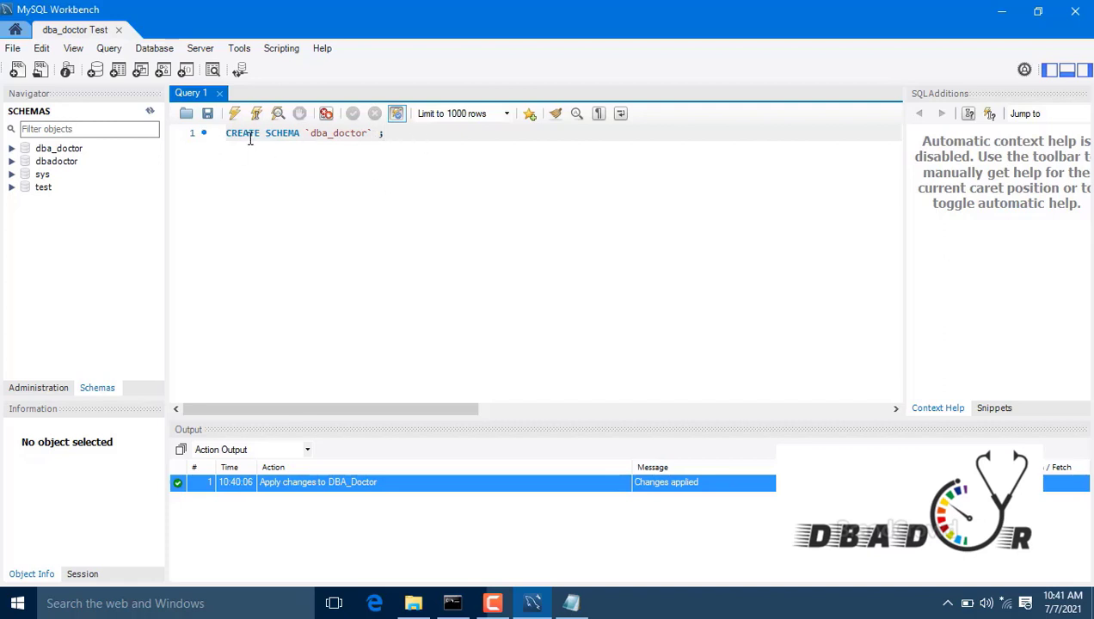
{"action": "left_click_drag", "start_coordinate": [398, 138], "coordinate": [305, 137]}
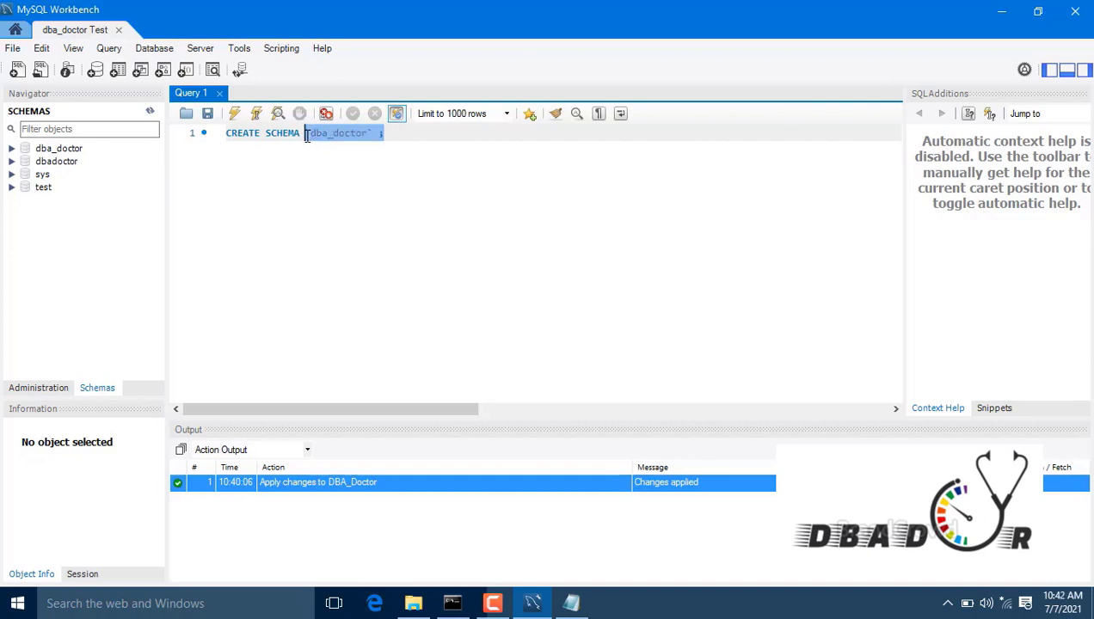
{"action": "key", "text": "BackSpace"}
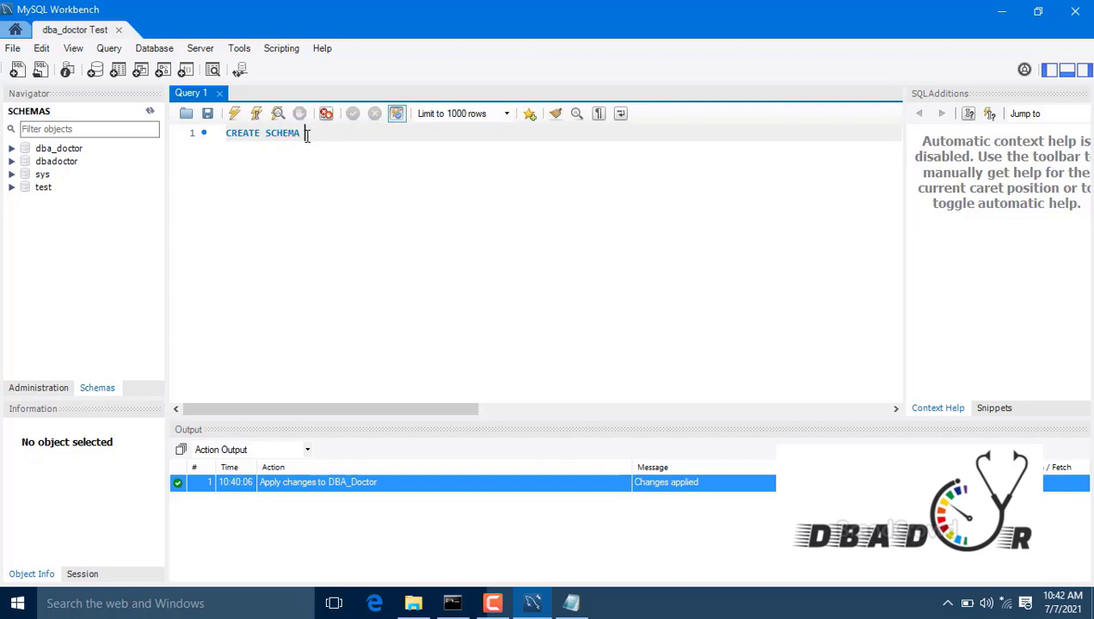
{"action": "type", "text": "DBA"}
{"action": "key", "text": "BackSpace"}
{"action": "key", "text": "BackSpace"}
{"action": "type", "text": "dba`;"}
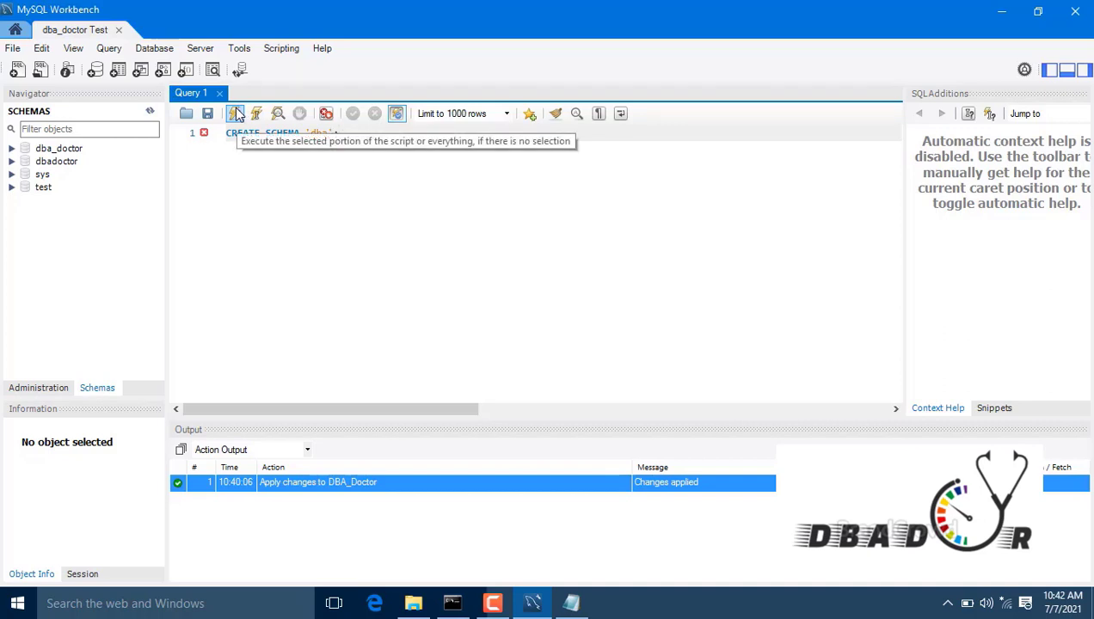
Step: Run CREATE SCHEMA `dba`, then after Error 1064 remove the stray backtick and run it again
{"action": "left_click", "coordinate": [184, 134]}
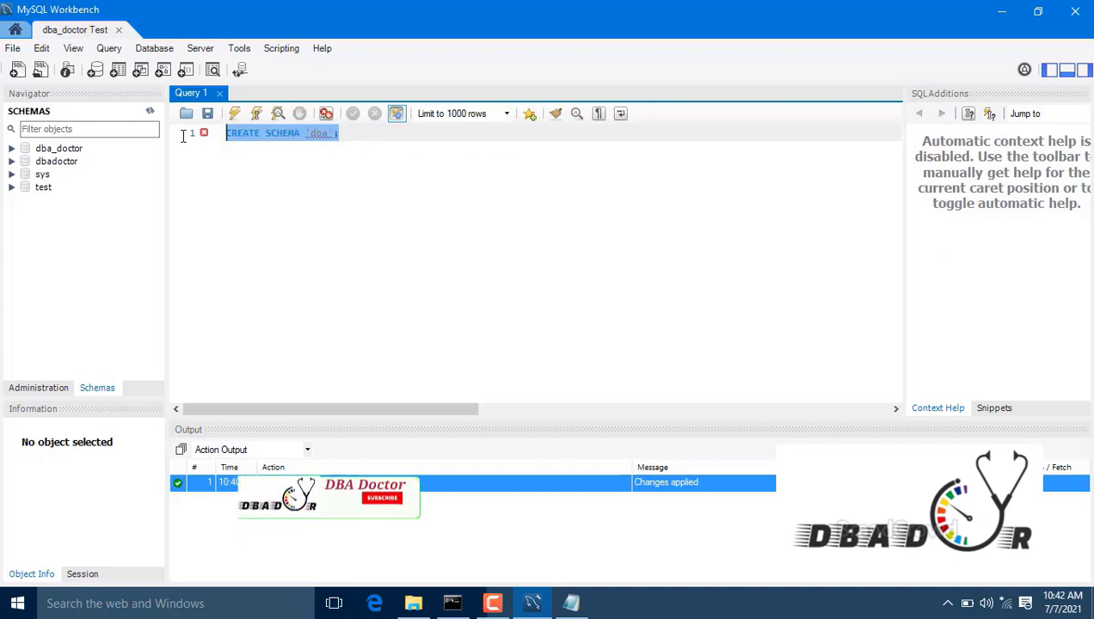
{"action": "left_click", "coordinate": [234, 120]}
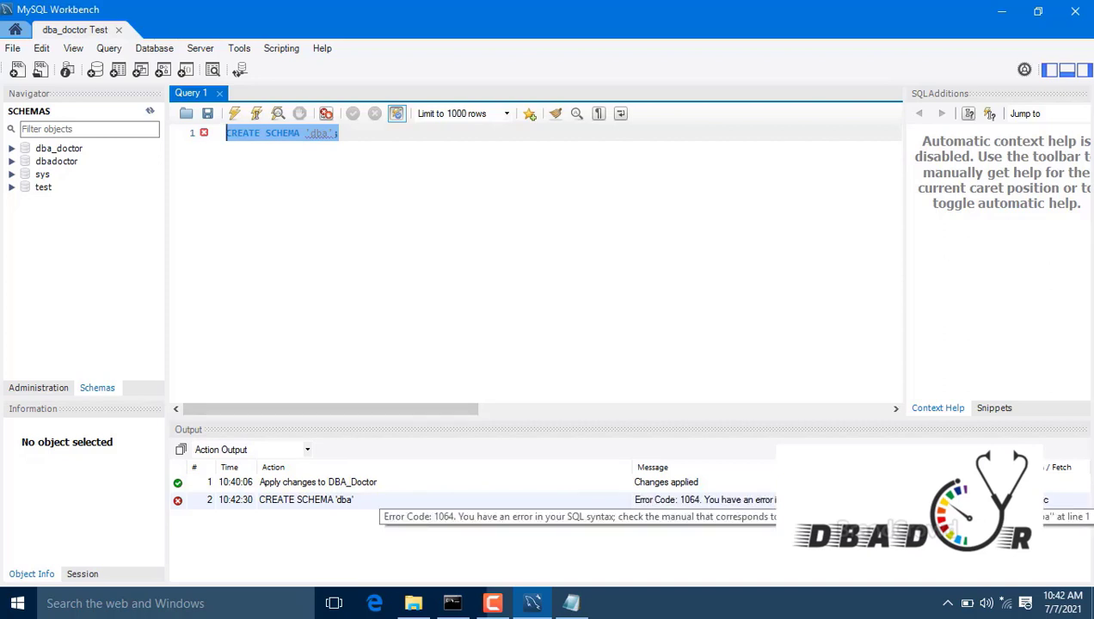
{"action": "left_click", "coordinate": [364, 247]}
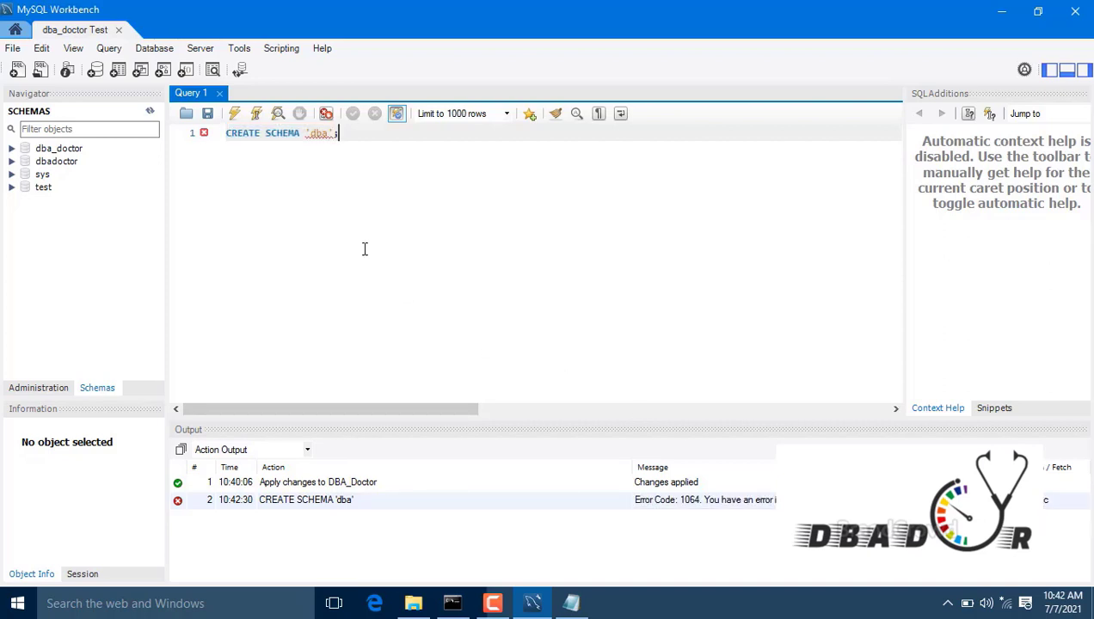
{"action": "left_click", "coordinate": [311, 134]}
{"action": "key", "text": "BackSpace"}
{"action": "left_click", "coordinate": [235, 114]}
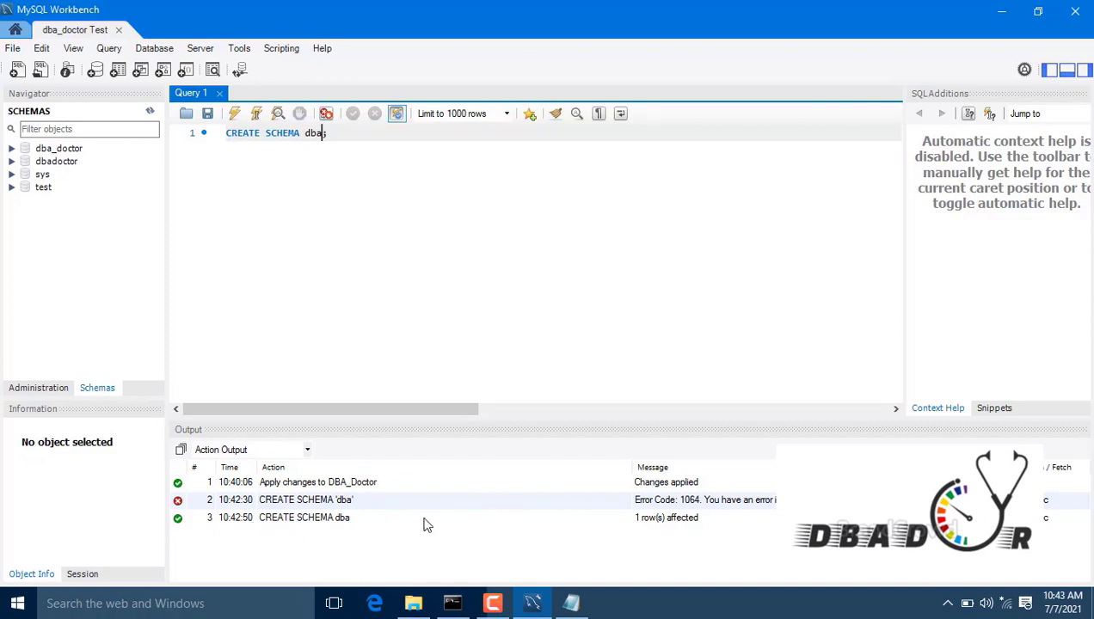
Step: Check the successful CREATE SCHEMA dba log entry and refresh the Navigator so dba appears
{"action": "left_click", "coordinate": [1072, 520]}
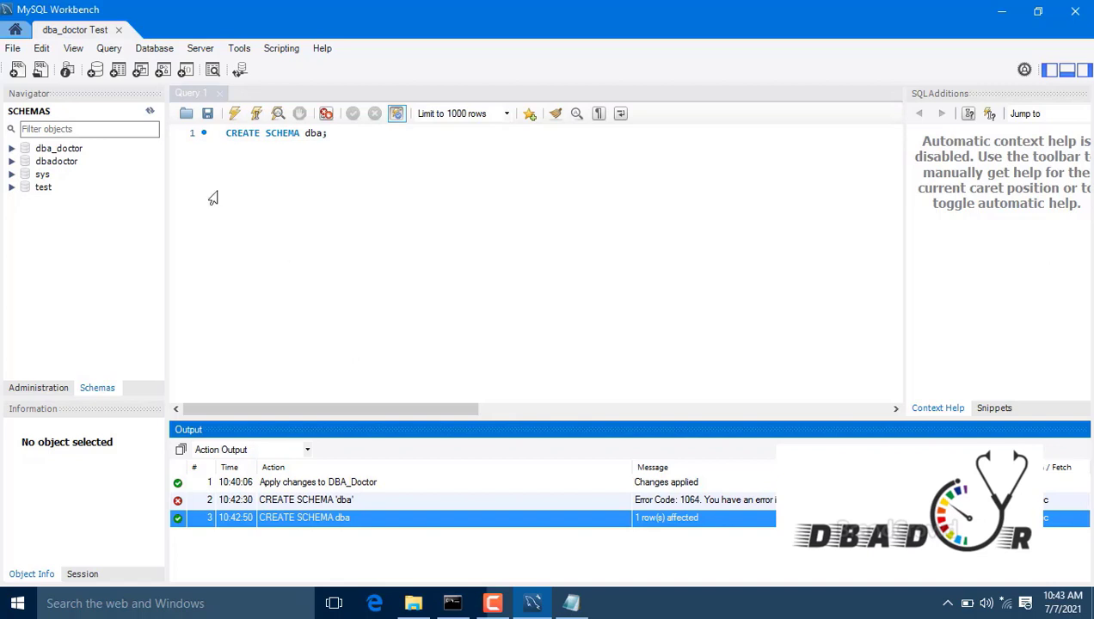
{"action": "left_click", "coordinate": [323, 187]}
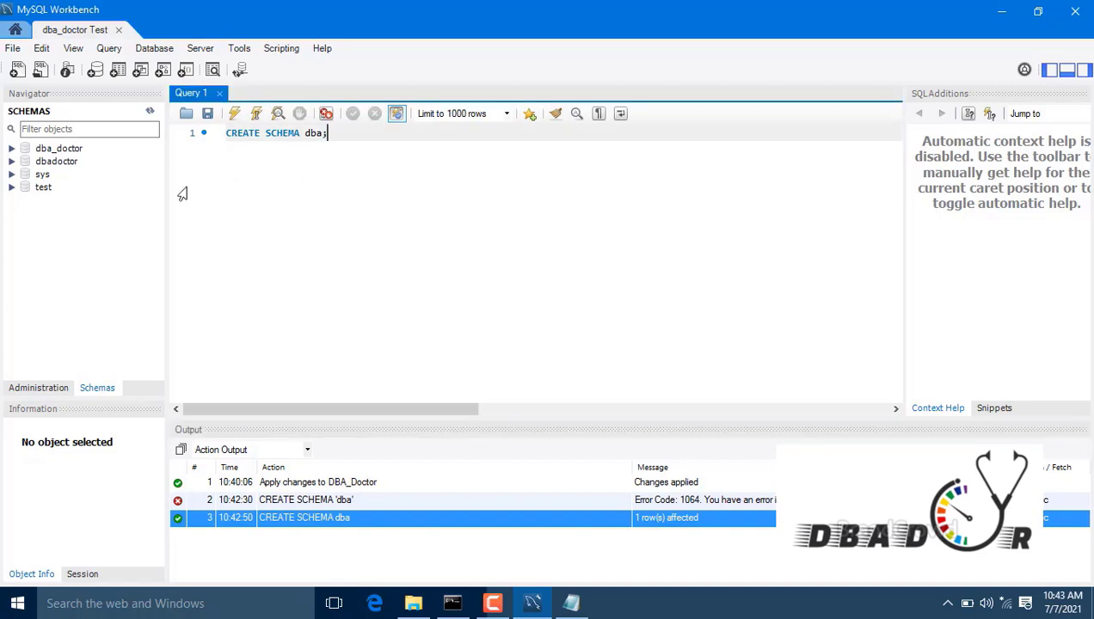
{"action": "left_click", "coordinate": [151, 114]}
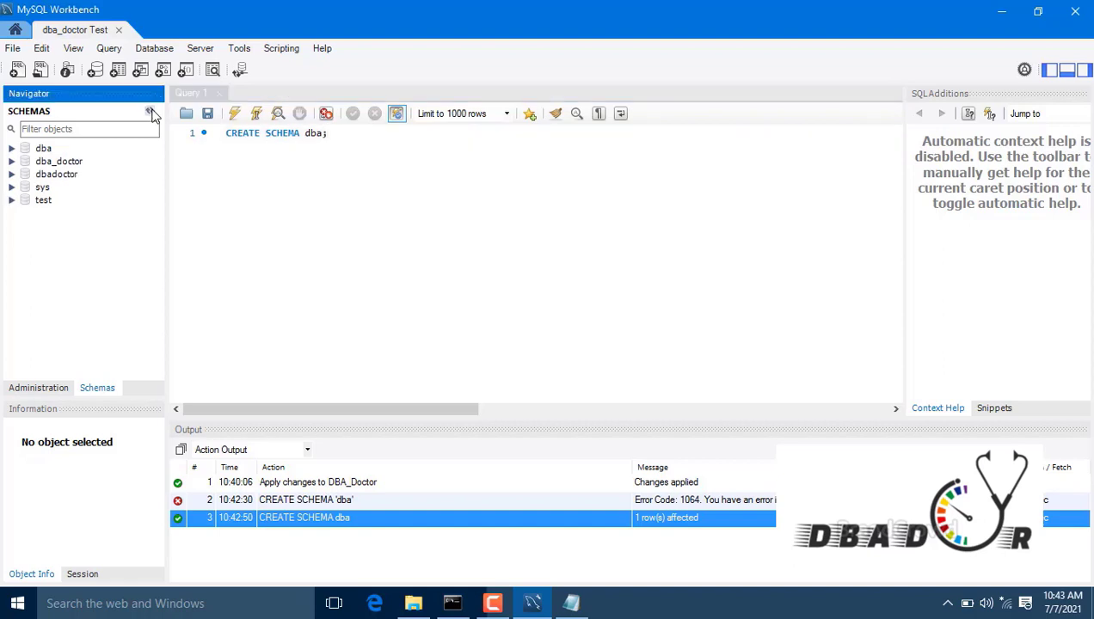
{"action": "left_click", "coordinate": [238, 177]}
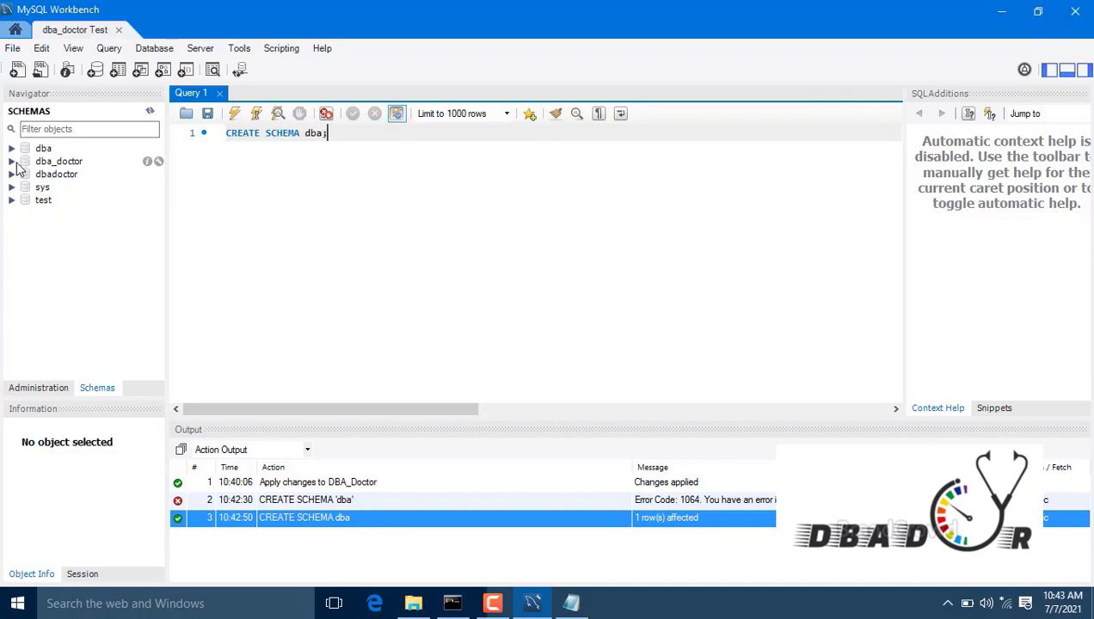
Step: Glance at the dba_doctor schema details, then expand dba_doctor and select its Tables folder
{"action": "left_click", "coordinate": [159, 162]}
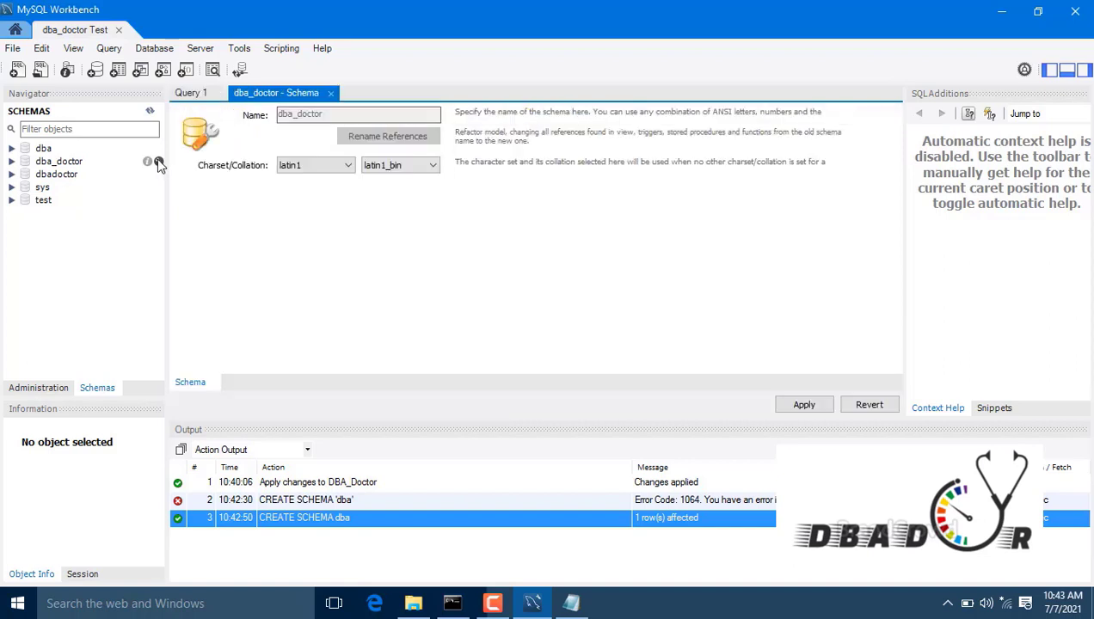
{"action": "left_click", "coordinate": [332, 93]}
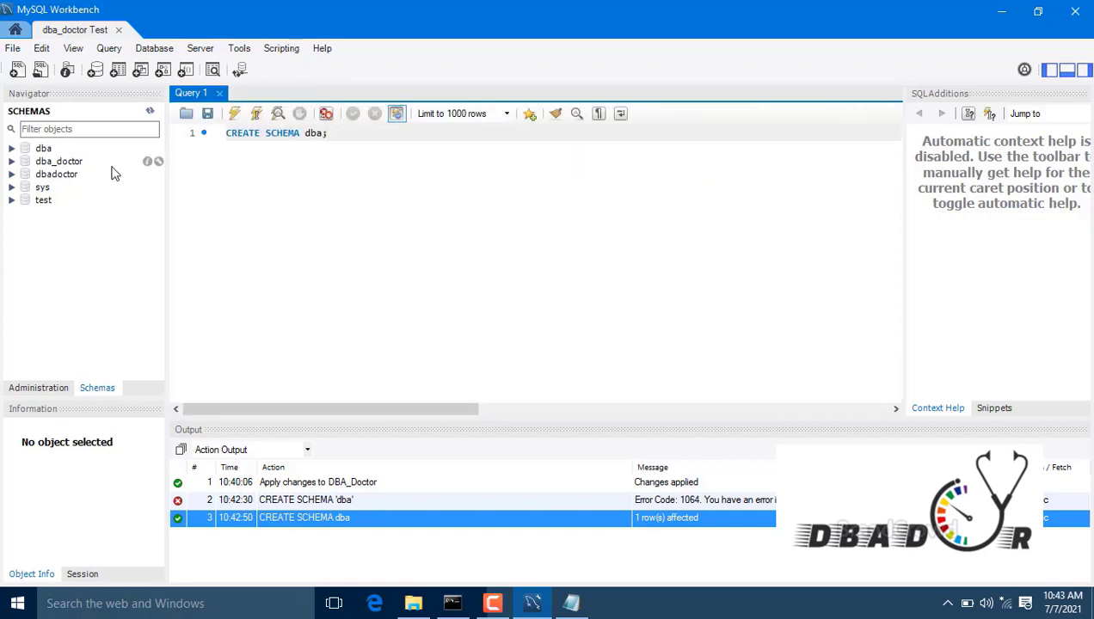
{"action": "left_click", "coordinate": [13, 162]}
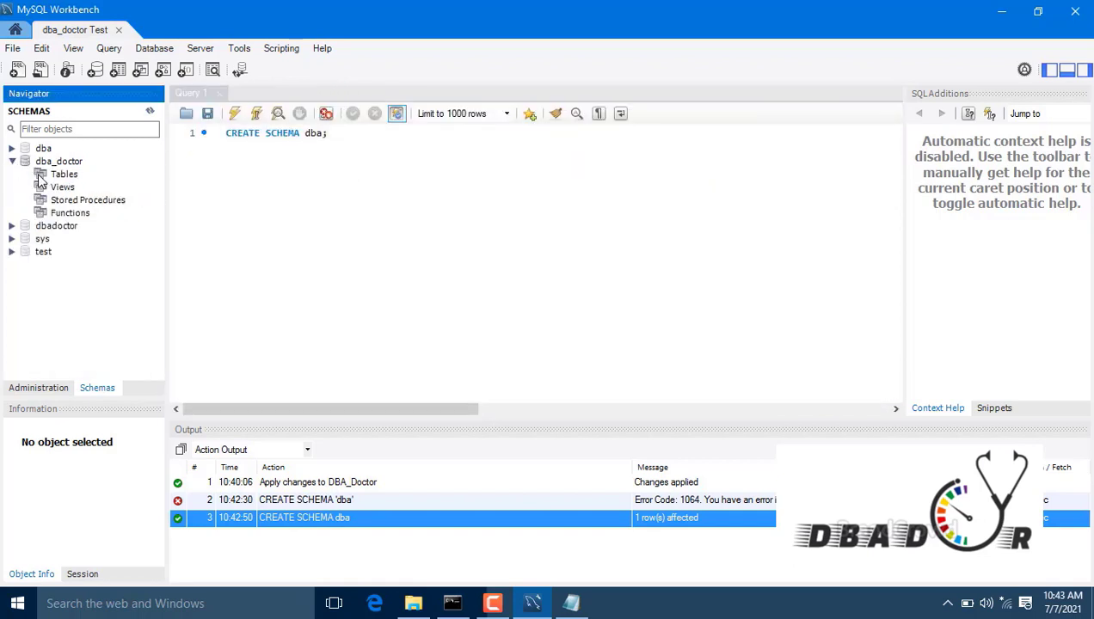
{"action": "left_click", "coordinate": [55, 176]}
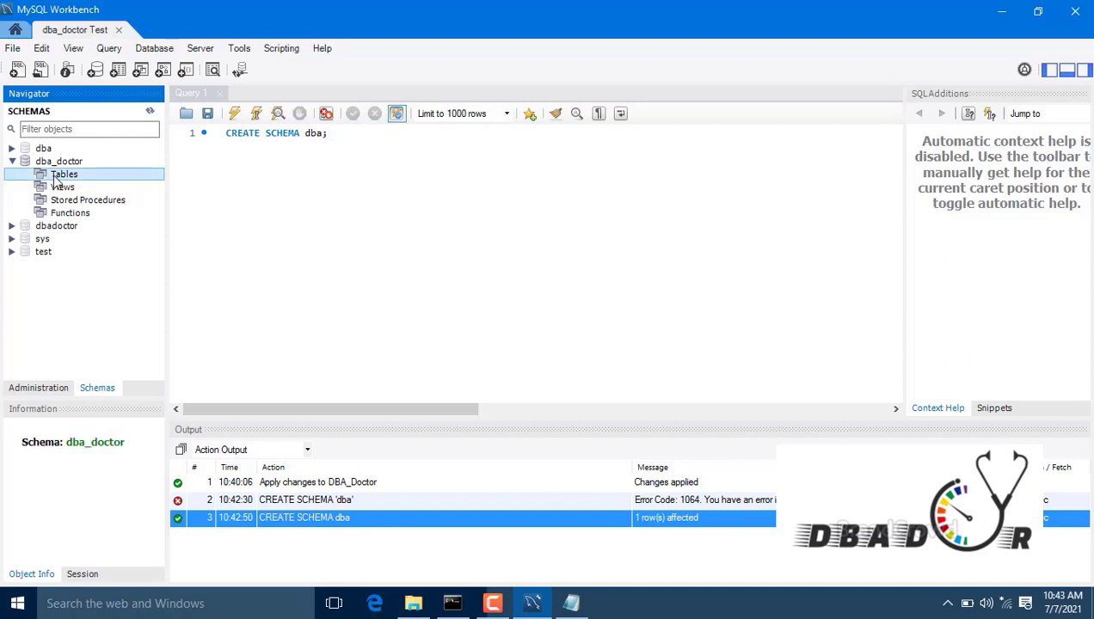
Step: Create a new table dba_DoctorRecord in dba_doctor, keeping the InnoDB storage engine
{"action": "right_click", "coordinate": [57, 180]}
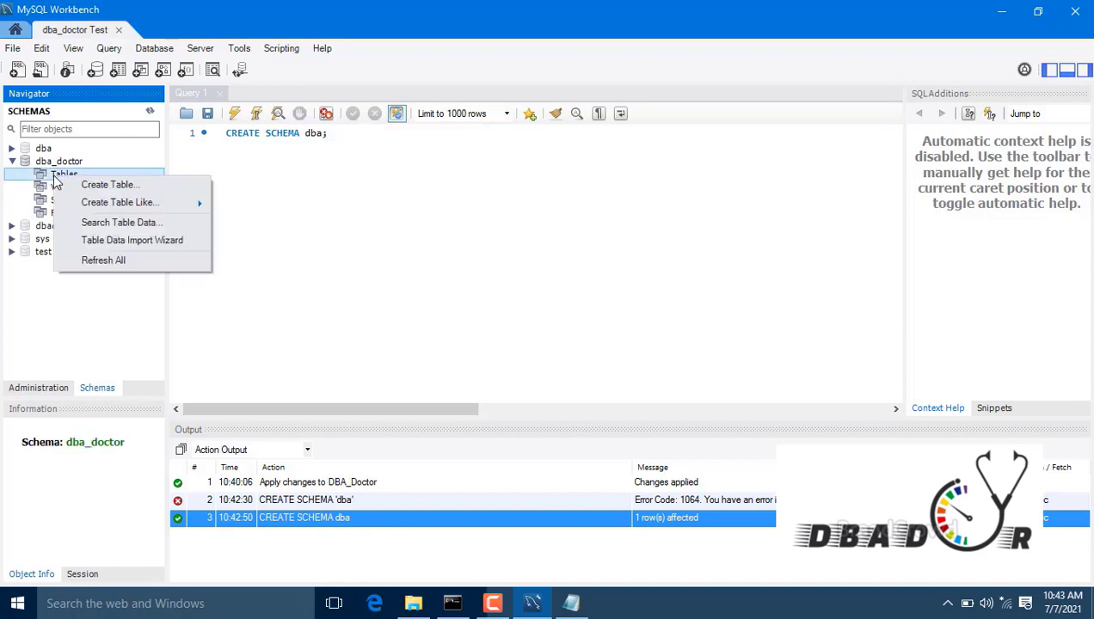
{"action": "left_click", "coordinate": [121, 185]}
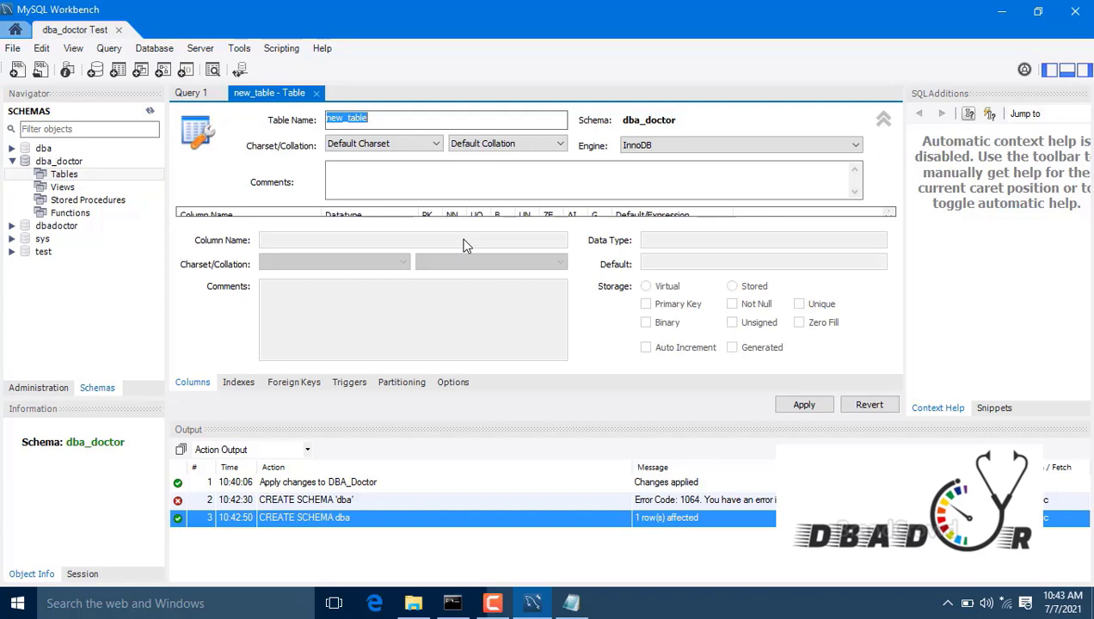
{"action": "type", "text": "Ta"}
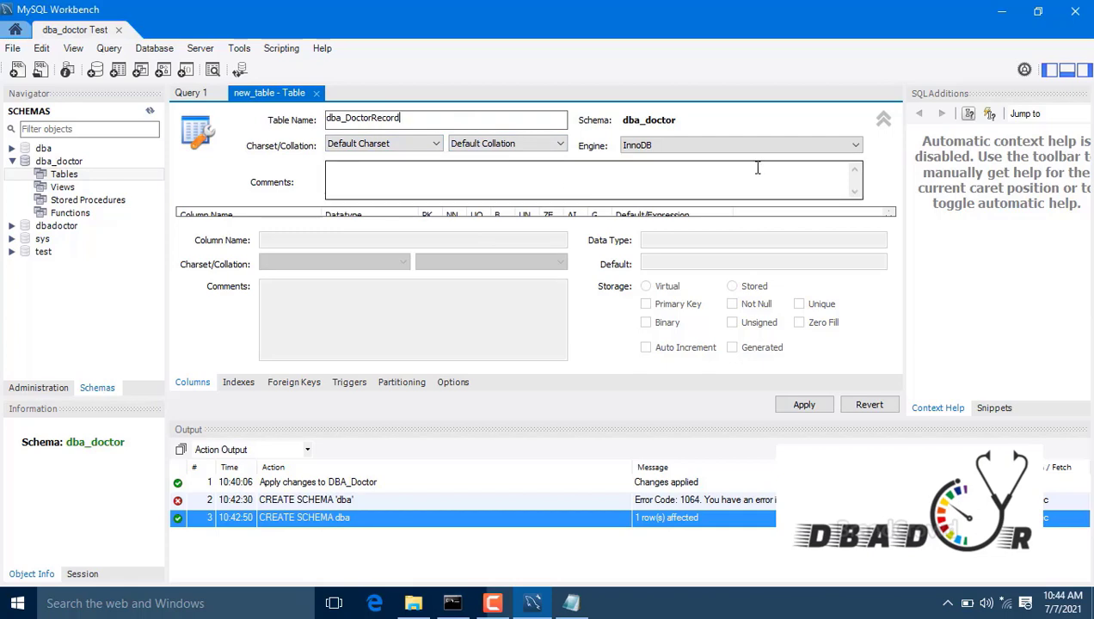
{"action": "left_click", "coordinate": [855, 144]}
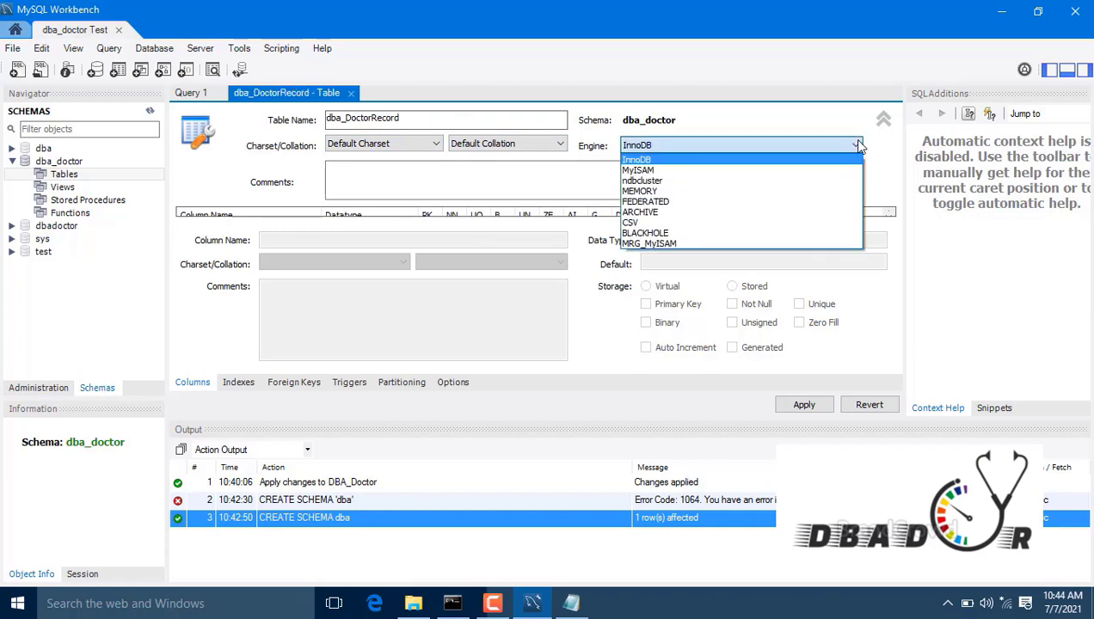
{"action": "left_click", "coordinate": [858, 147]}
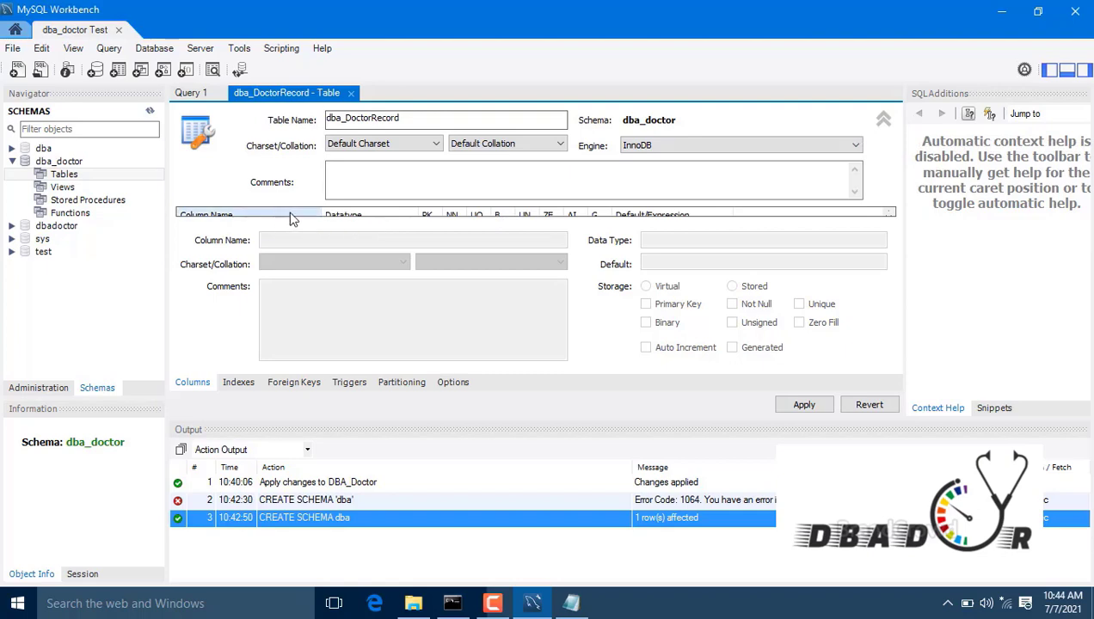
{"action": "left_click", "coordinate": [427, 180]}
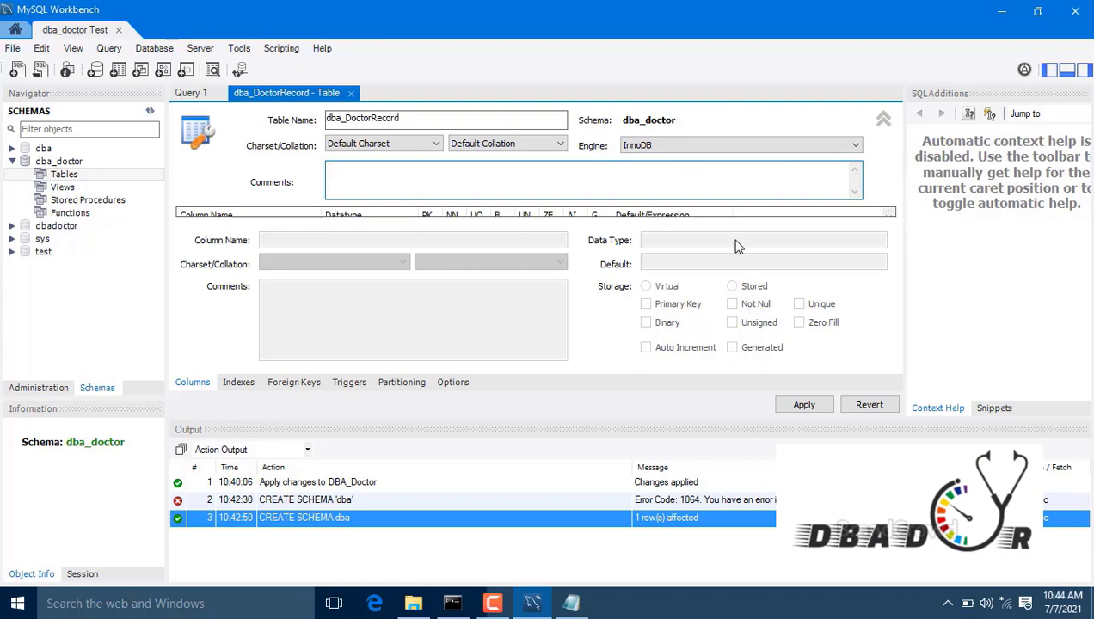
{"action": "left_click", "coordinate": [218, 222]}
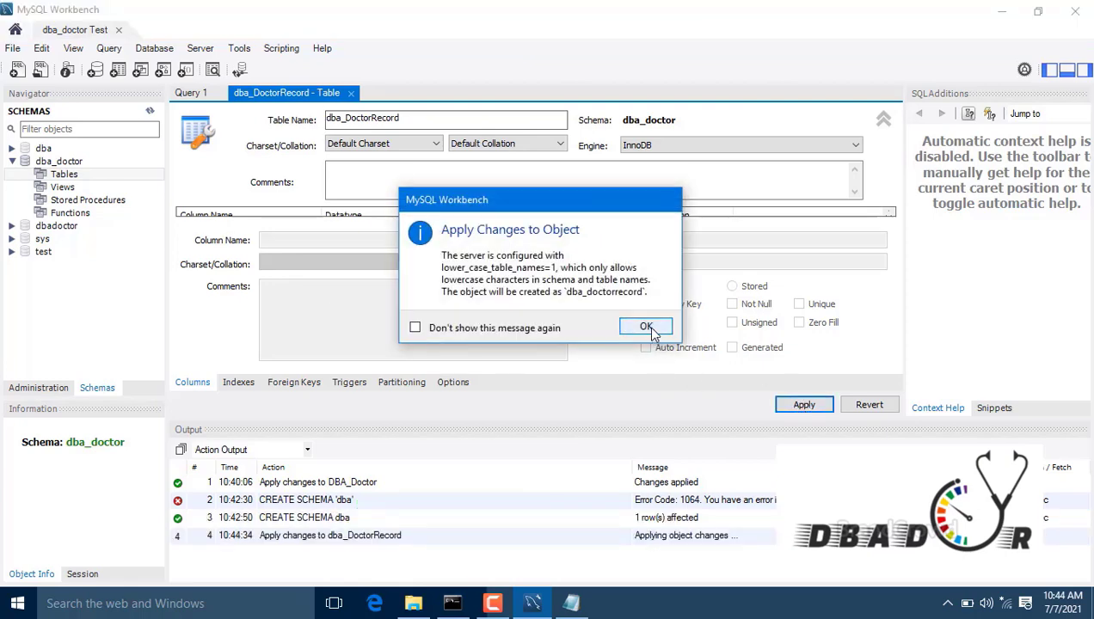
Step: Dismiss the lowercase-name notice and cancel the apply wizard, then tab into the table Comments box
{"action": "left_click", "coordinate": [652, 331]}
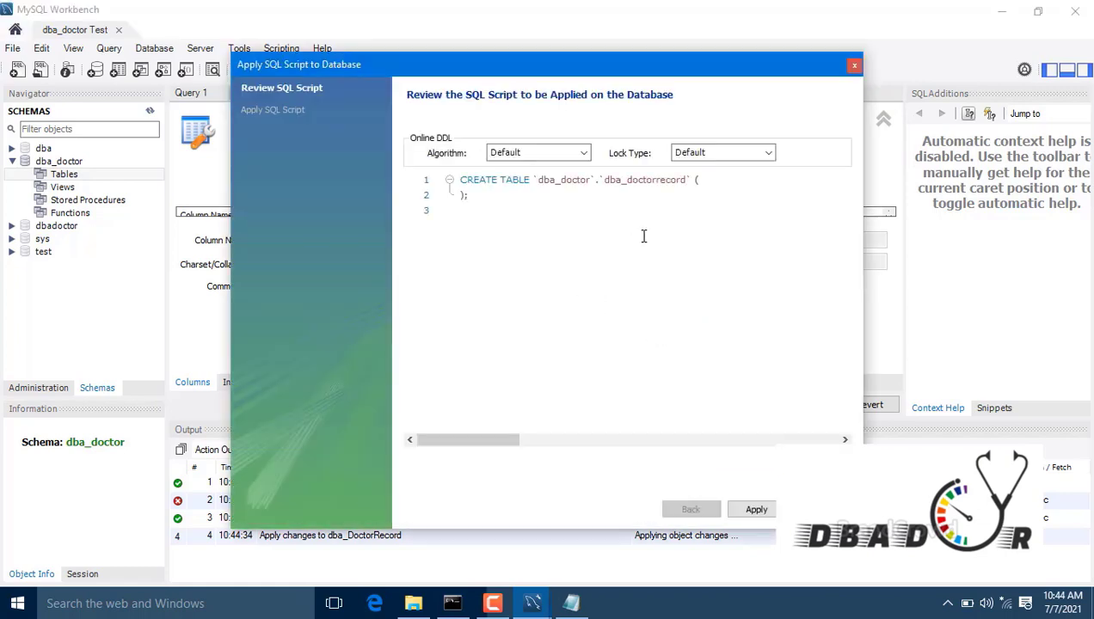
{"action": "left_click", "coordinate": [854, 66]}
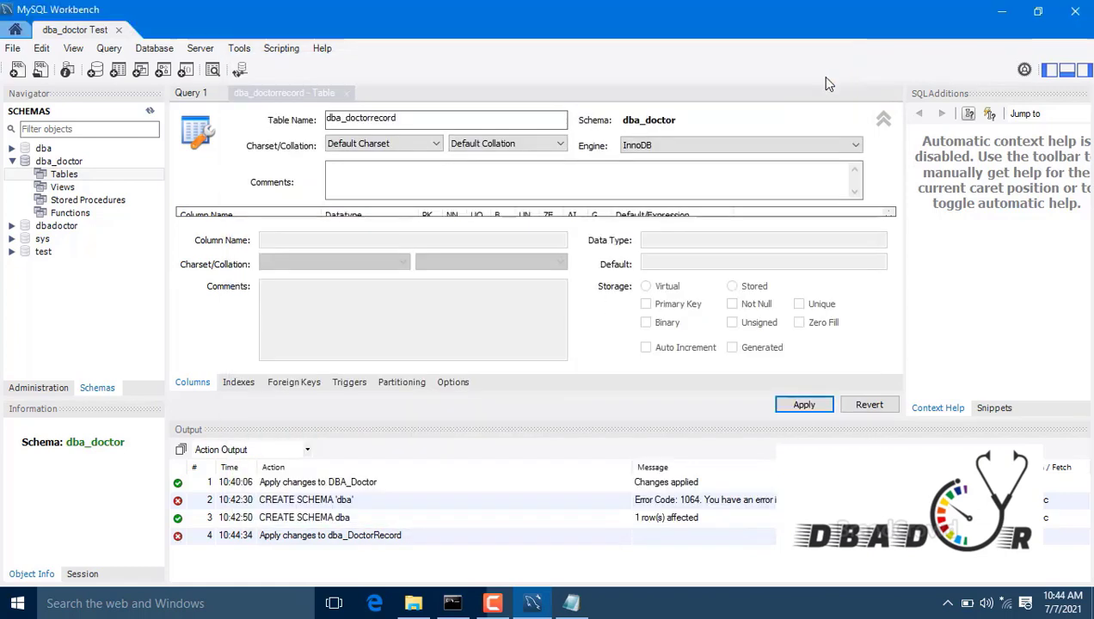
{"action": "left_click", "coordinate": [442, 182]}
{"action": "key", "text": "Tab"}
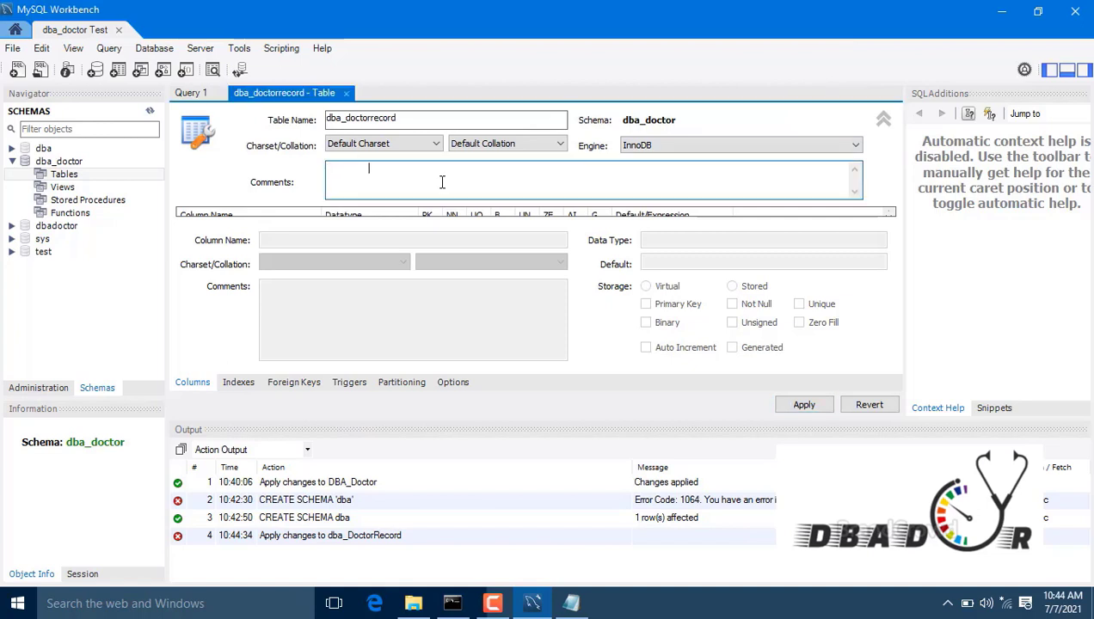
{"action": "key", "text": "Tab"}
{"action": "key", "text": "Tab"}
{"action": "key", "text": "Tab"}
{"action": "key", "text": "Tab"}
{"action": "key", "text": "Tab"}
{"action": "key", "text": "Tab"}
{"action": "key", "text": "Tab"}
{"action": "key", "text": "Tab"}
{"action": "key", "text": "Tab"}
{"action": "key", "text": "Tab"}
{"action": "key", "text": "Tab"}
{"action": "key", "text": "Tab"}
{"action": "key", "text": "Tab"}
{"action": "key", "text": "Tab"}
{"action": "key", "text": "Tab"}
{"action": "key", "text": "Tab"}
{"action": "key", "text": "Tab"}
{"action": "key", "text": "Tab"}
{"action": "key", "text": "Tab"}
{"action": "key", "text": "Tab"}
{"action": "key", "text": "Tab"}
{"action": "key", "text": "Tab"}
{"action": "key", "text": "Tab"}
{"action": "key", "text": "Tab"}
{"action": "key", "text": "Tab"}
{"action": "key", "text": "Tab"}
{"action": "key", "text": "Tab"}
{"action": "key", "text": "Tab"}
{"action": "key", "text": "Tab"}
{"action": "key", "text": "Tab"}
Step: Collapse the table options and add the id INT column as primary key
{"action": "left_click", "coordinate": [883, 121]}
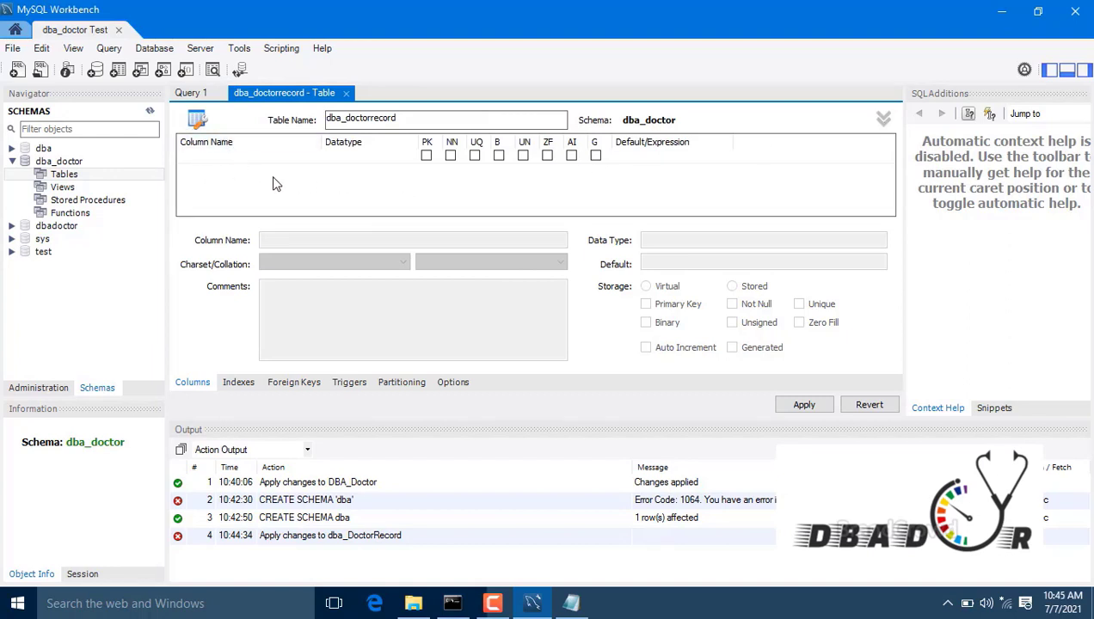
{"action": "double_click", "coordinate": [191, 170]}
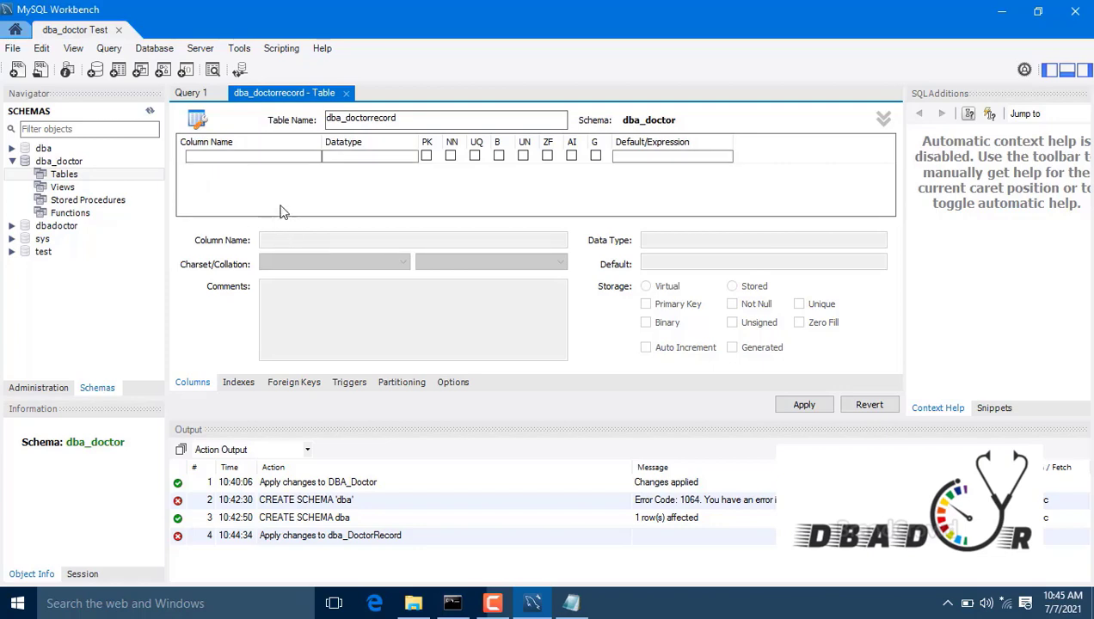
{"action": "left_click", "coordinate": [250, 155]}
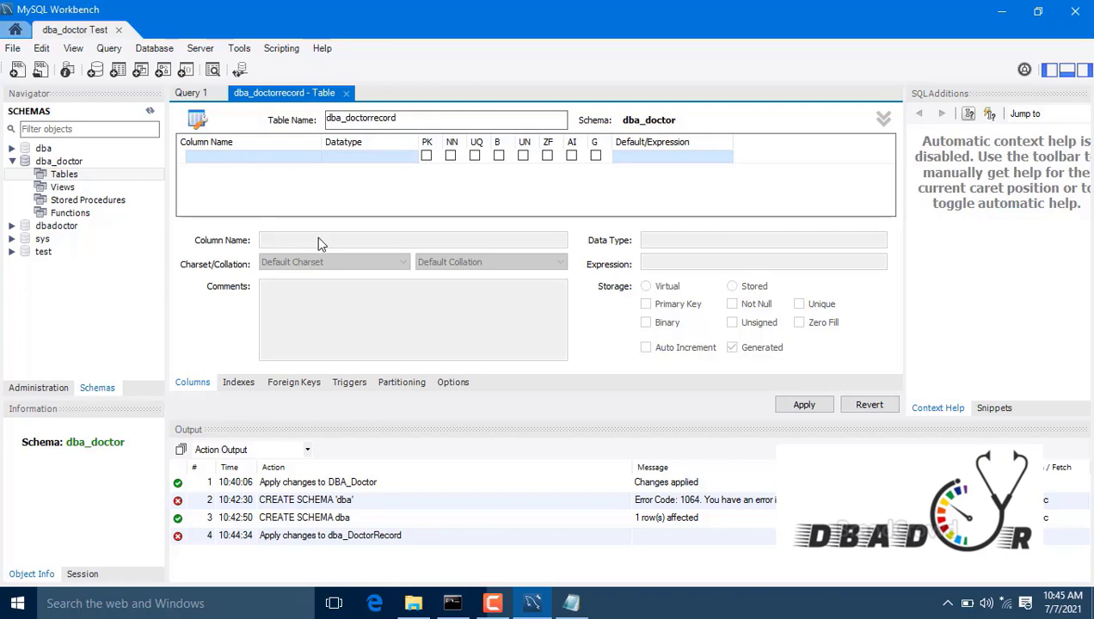
{"action": "left_click", "coordinate": [256, 158]}
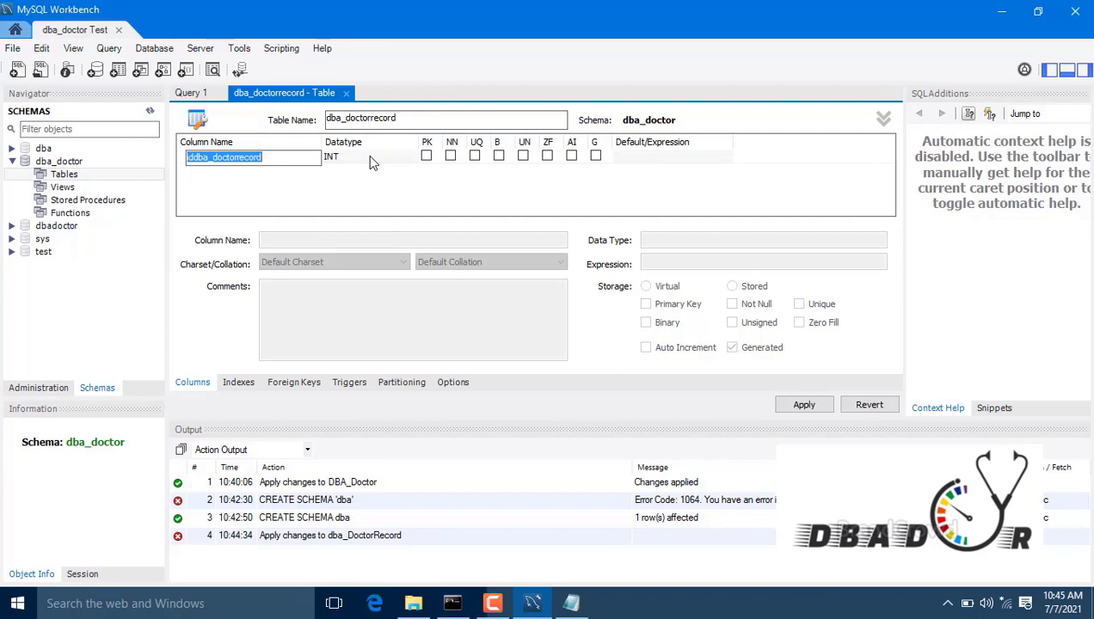
{"action": "key", "text": "BackSpace"}
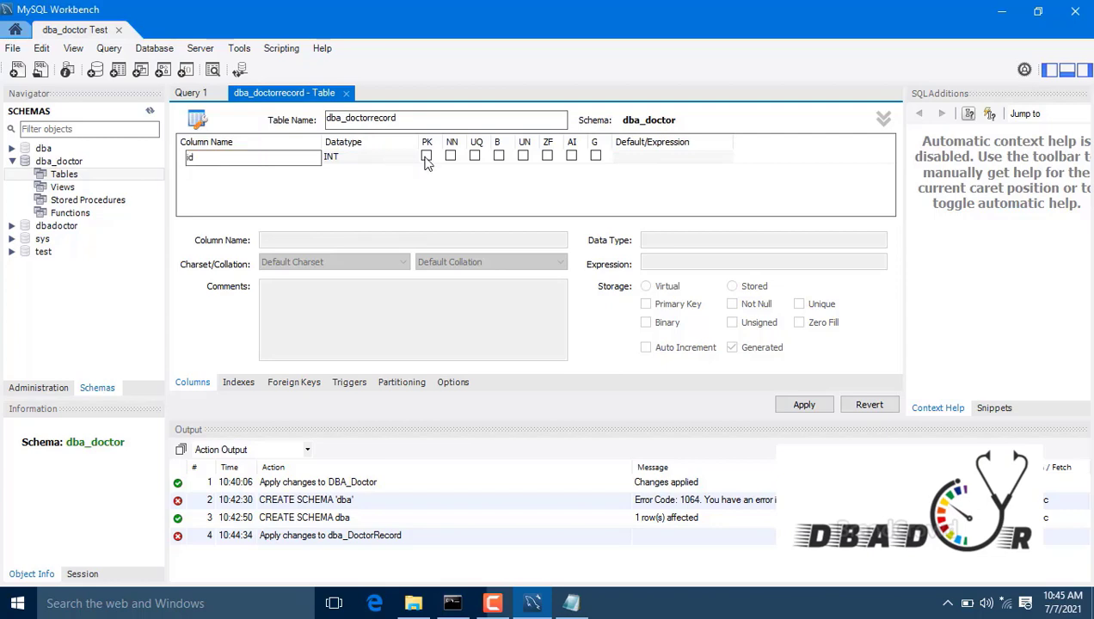
{"action": "left_click", "coordinate": [387, 164]}
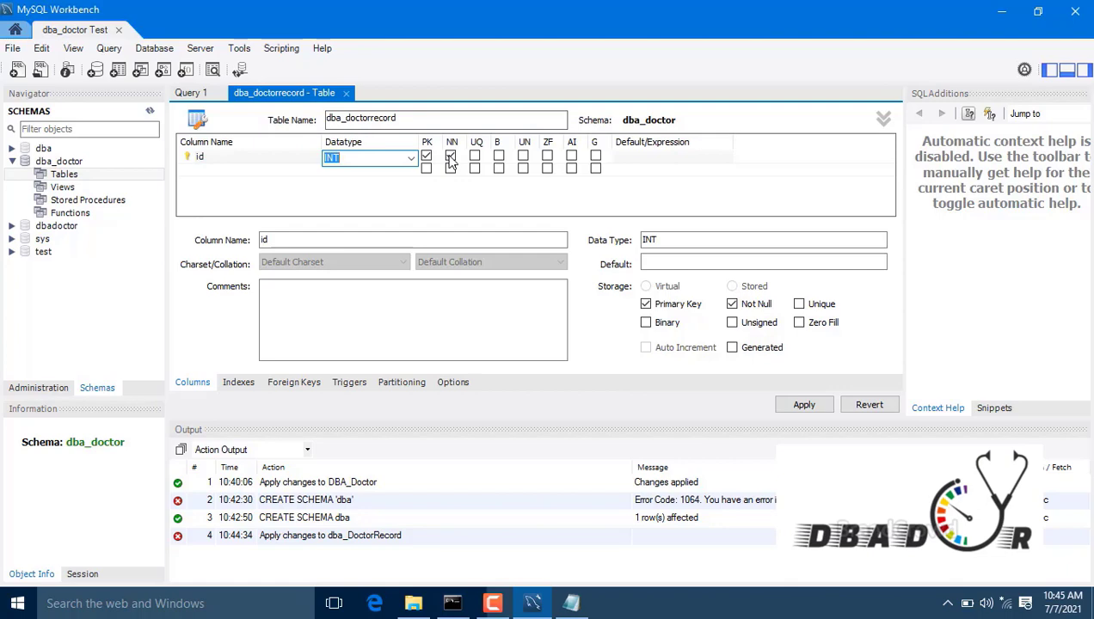
Step: Add a 'name' VARCHAR(45) column marked not null
{"action": "left_click", "coordinate": [239, 175]}
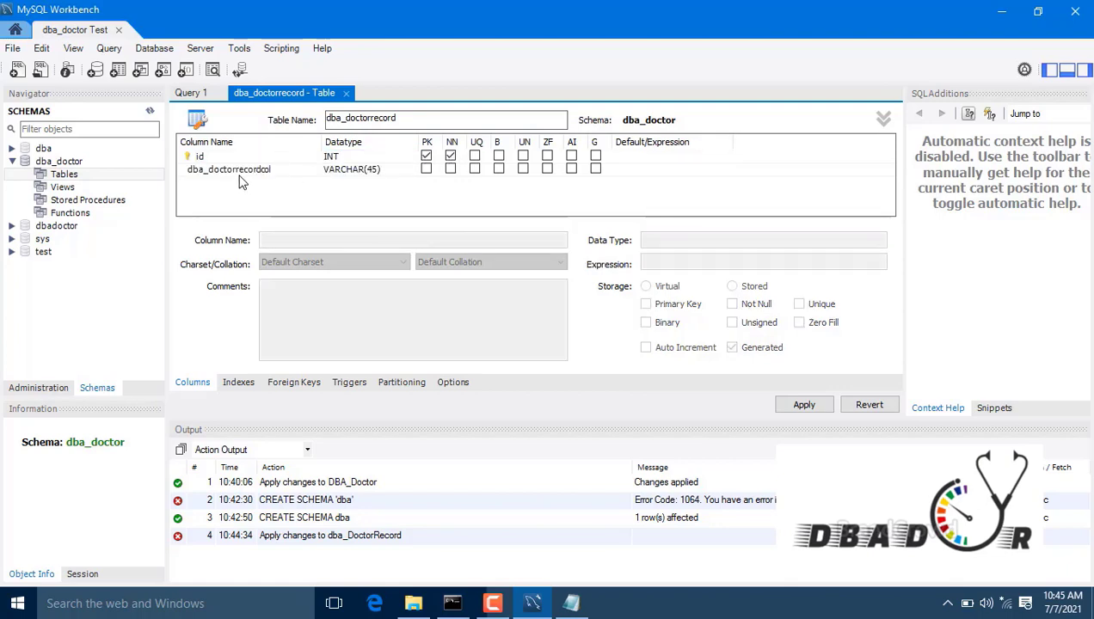
{"action": "left_click", "coordinate": [299, 165]}
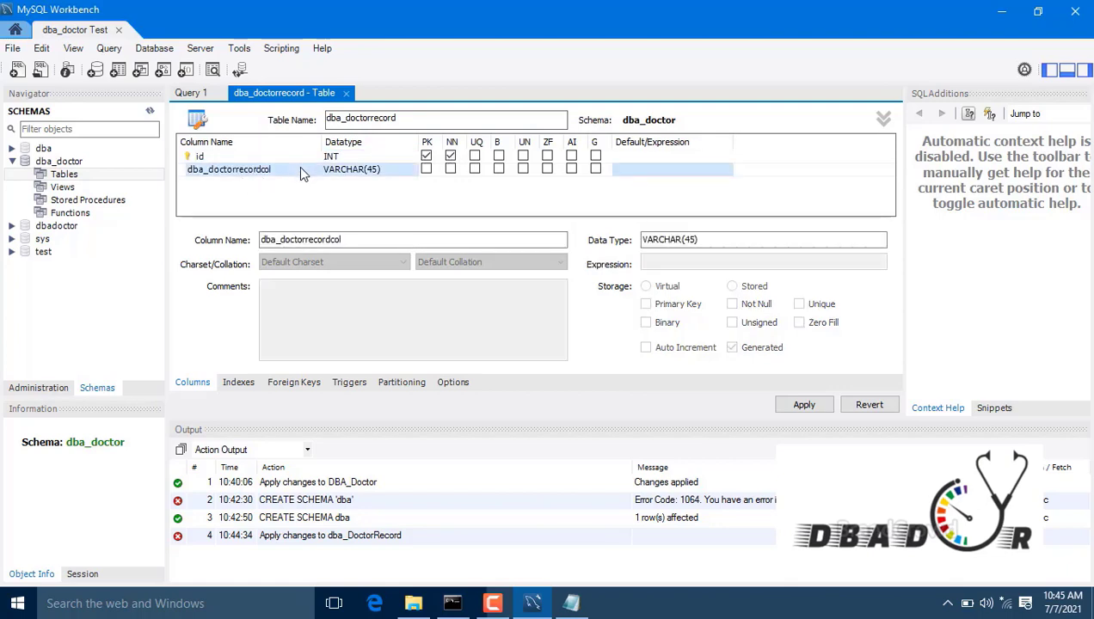
{"action": "left_click", "coordinate": [288, 172]}
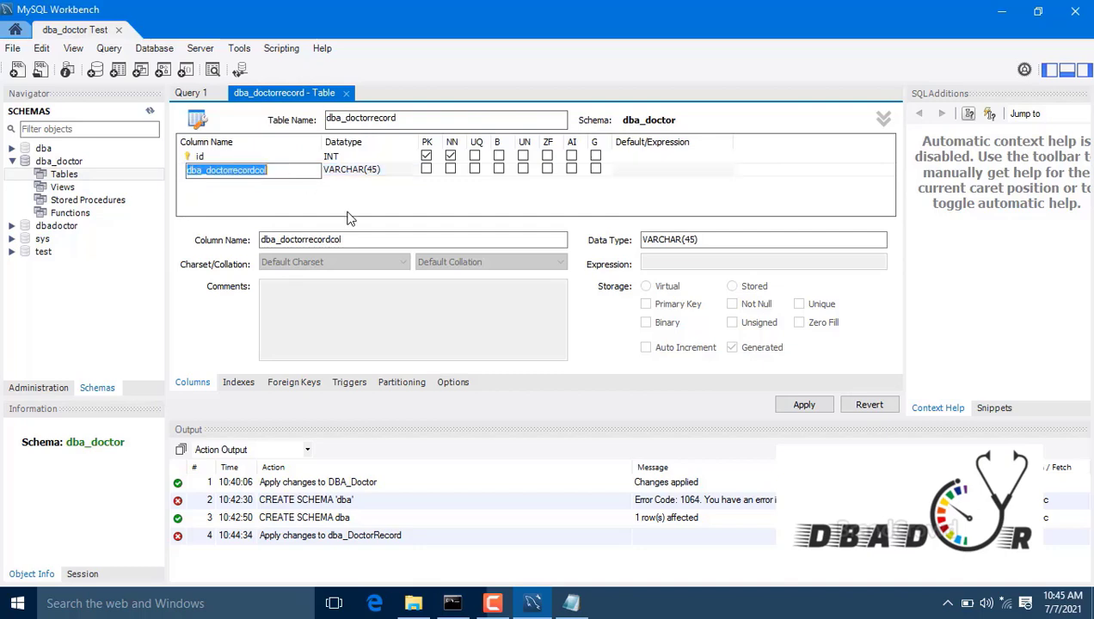
{"action": "type", "text": "name"}
{"action": "key", "text": "Tab"}
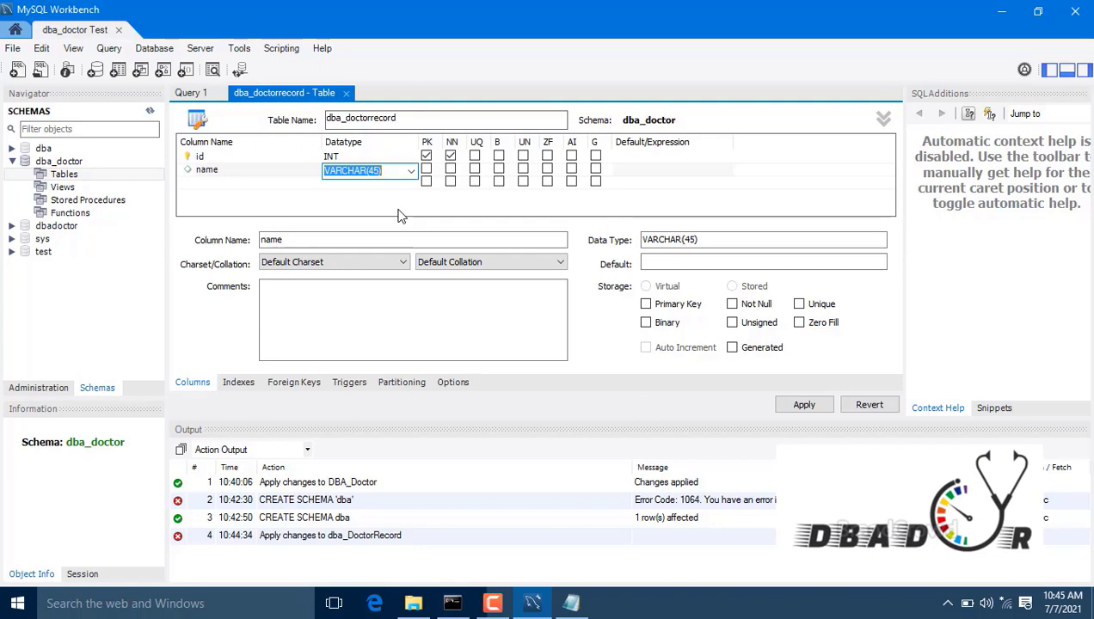
{"action": "left_click", "coordinate": [451, 169]}
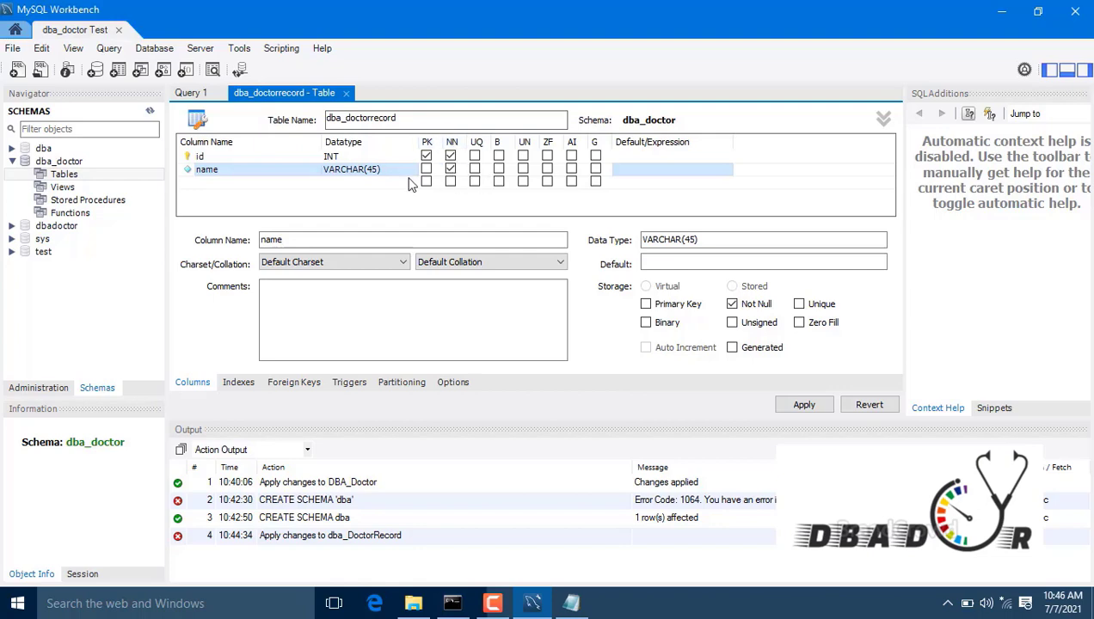
Step: Add a third column named 'address'
{"action": "left_click", "coordinate": [219, 182]}
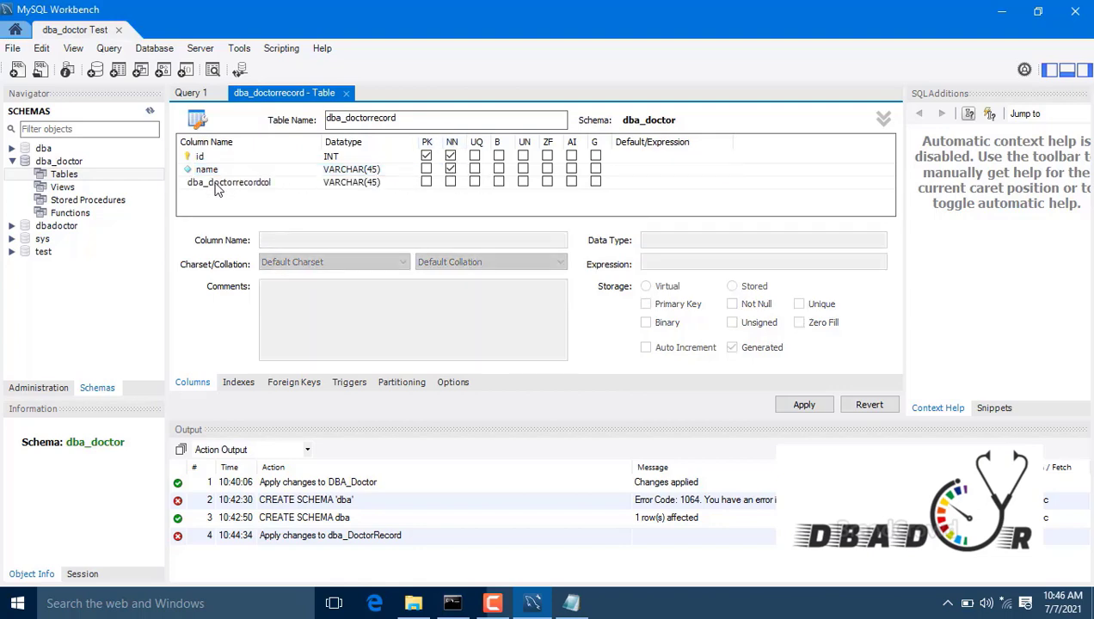
{"action": "left_click", "coordinate": [274, 186]}
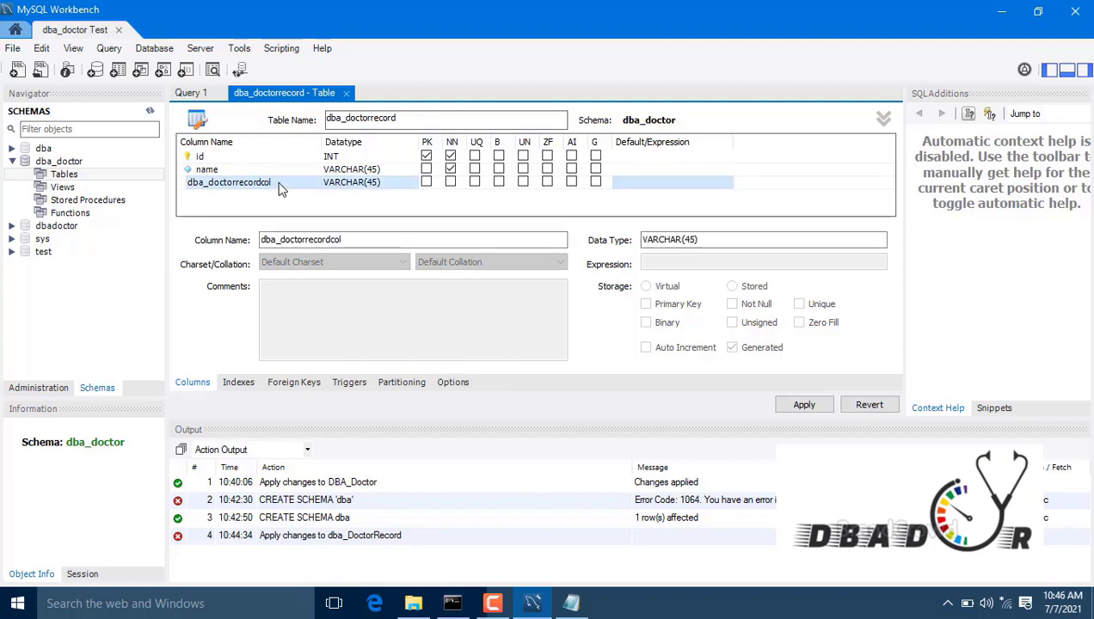
{"action": "left_click", "coordinate": [278, 188]}
{"action": "key", "text": "BackSpace"}
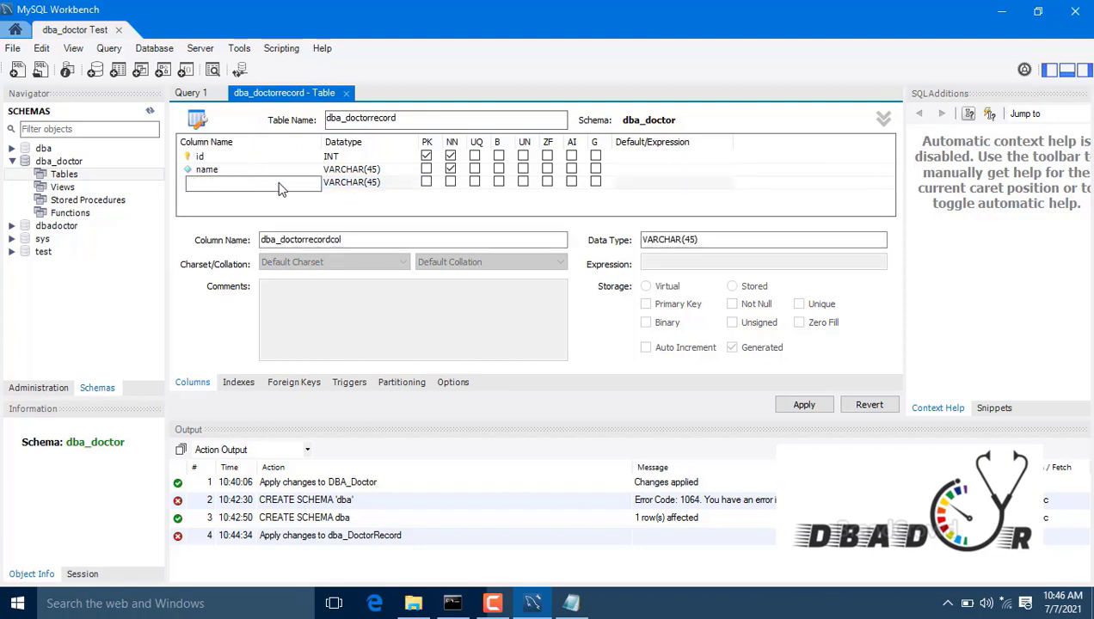
{"action": "type", "text": "address"}
Step: Review and copy the generated CREATE TABLE script, cancel the apply, and return to Query 1
{"action": "left_click", "coordinate": [816, 407]}
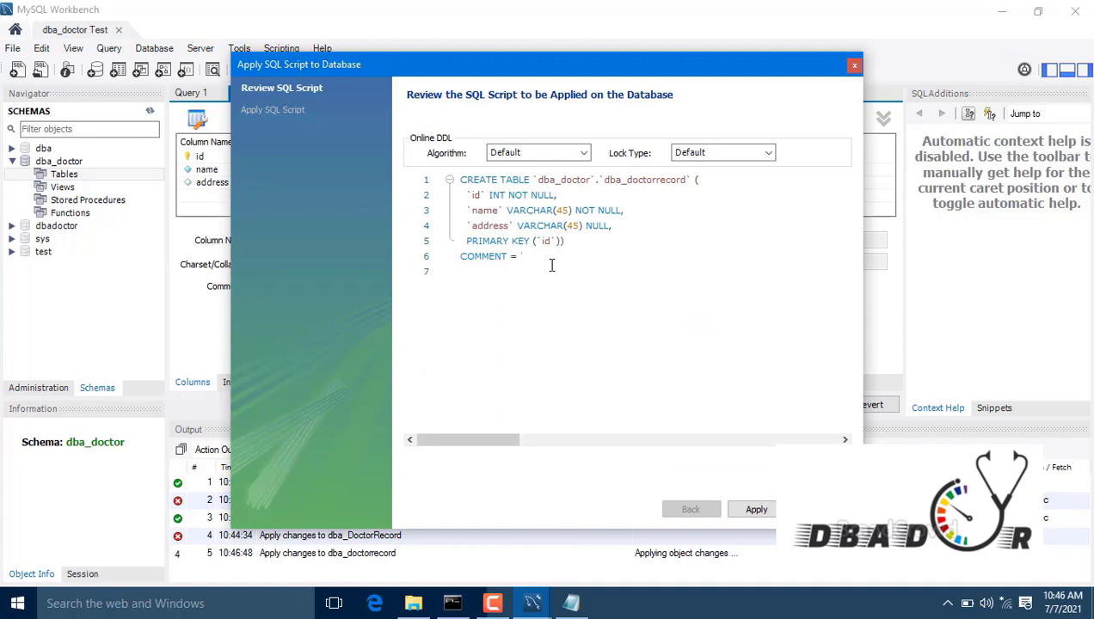
{"action": "left_click_drag", "start_coordinate": [551, 267], "coordinate": [437, 146]}
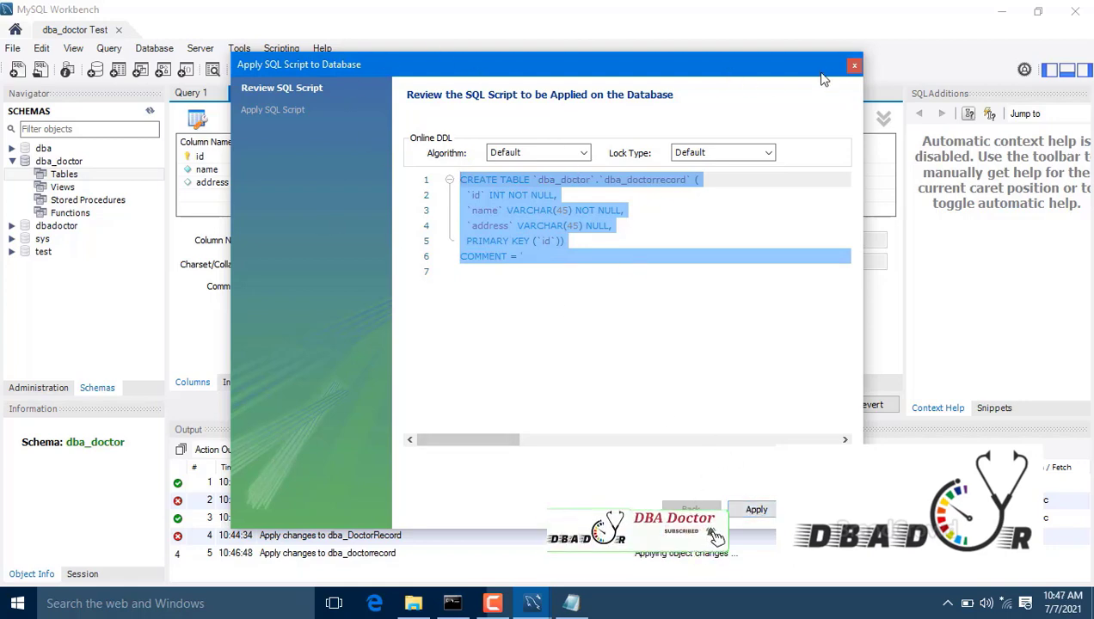
{"action": "left_click", "coordinate": [854, 71]}
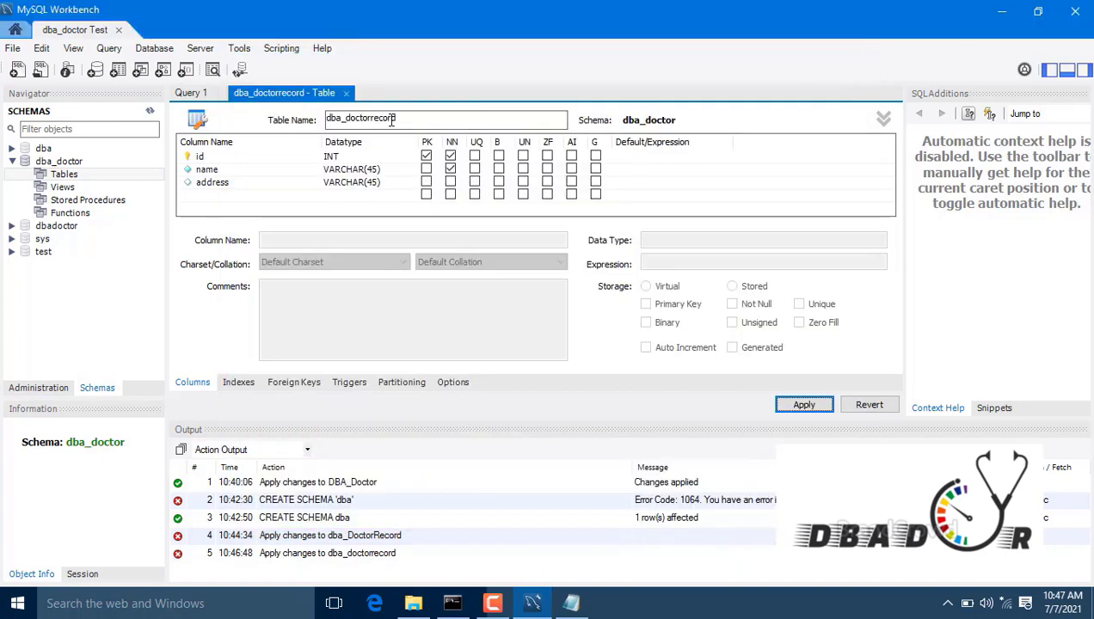
{"action": "left_click", "coordinate": [189, 92]}
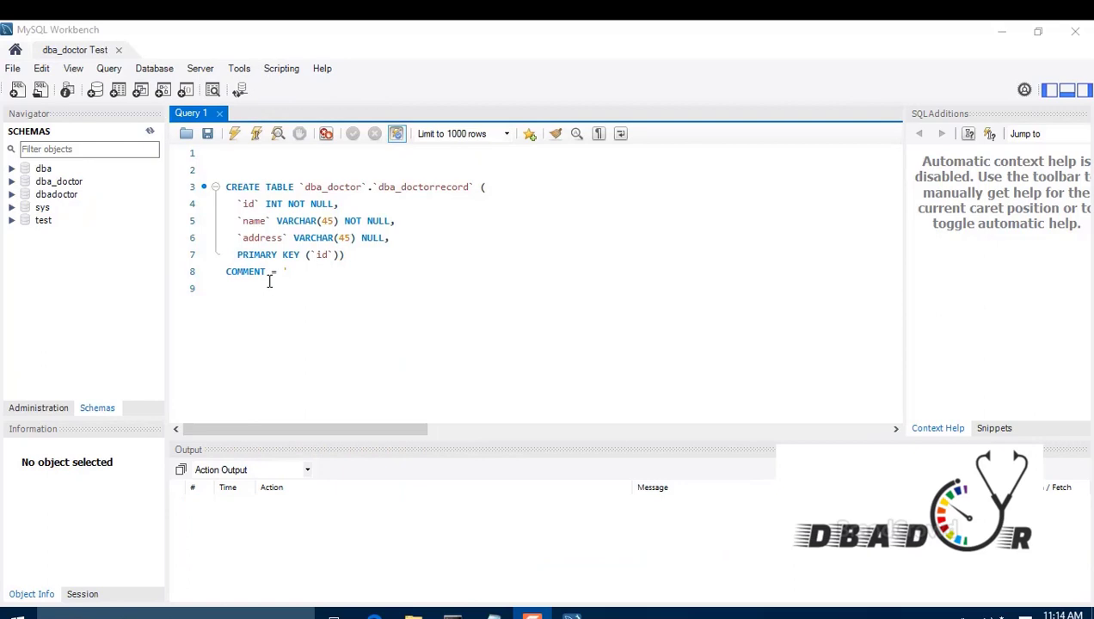
Step: Expand the dba and dba_doctor schemas' Tables in the Navigator and refresh the list
{"action": "left_click", "coordinate": [296, 295]}
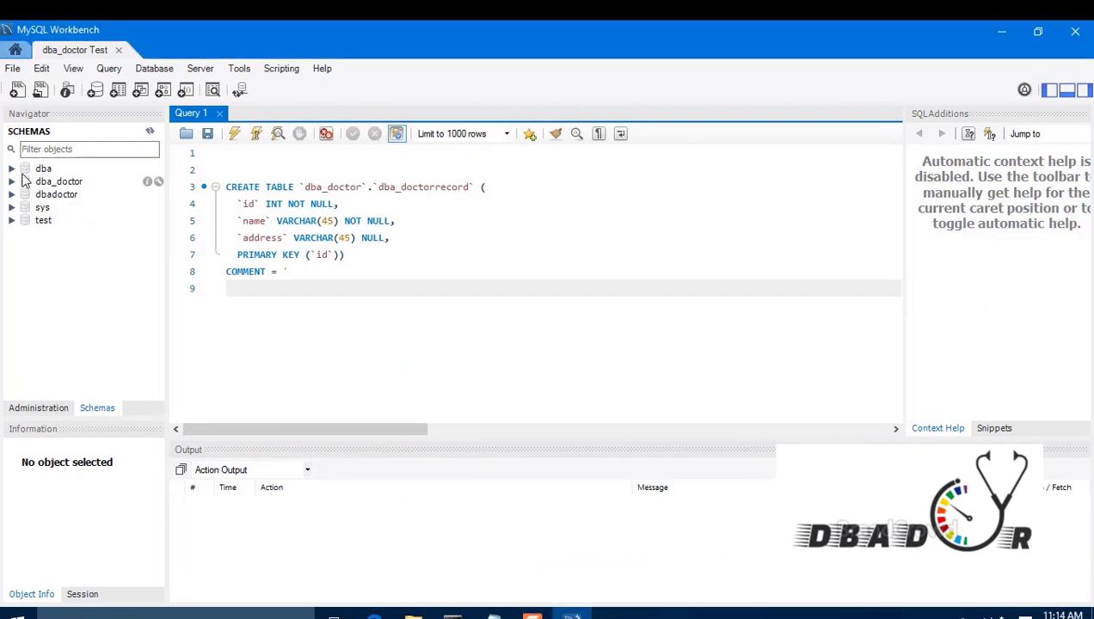
{"action": "left_click", "coordinate": [12, 168]}
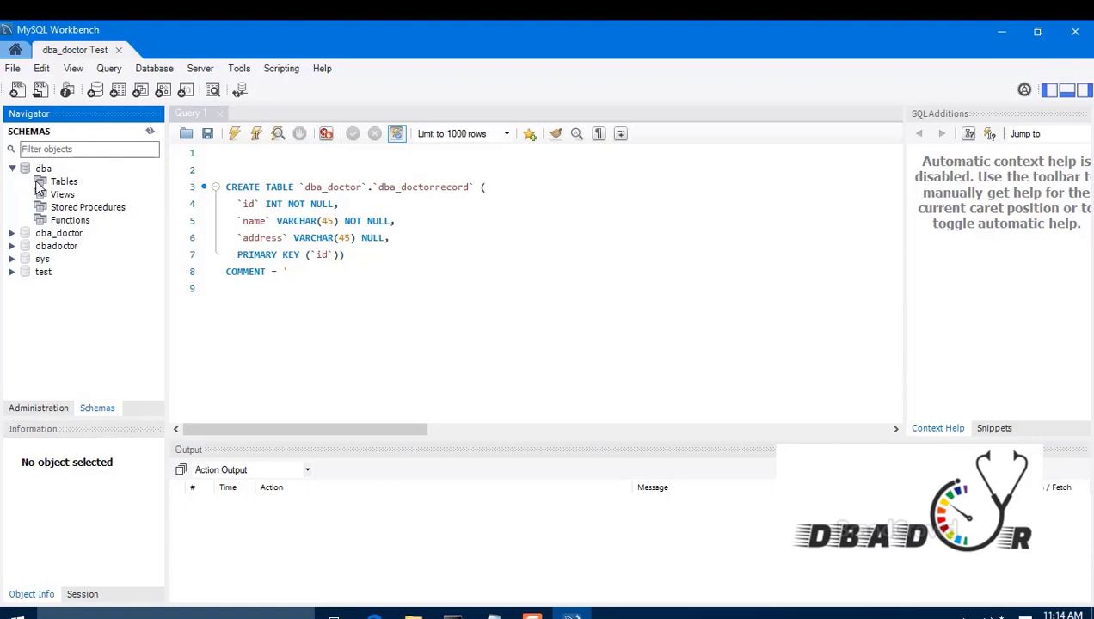
{"action": "left_click", "coordinate": [39, 186]}
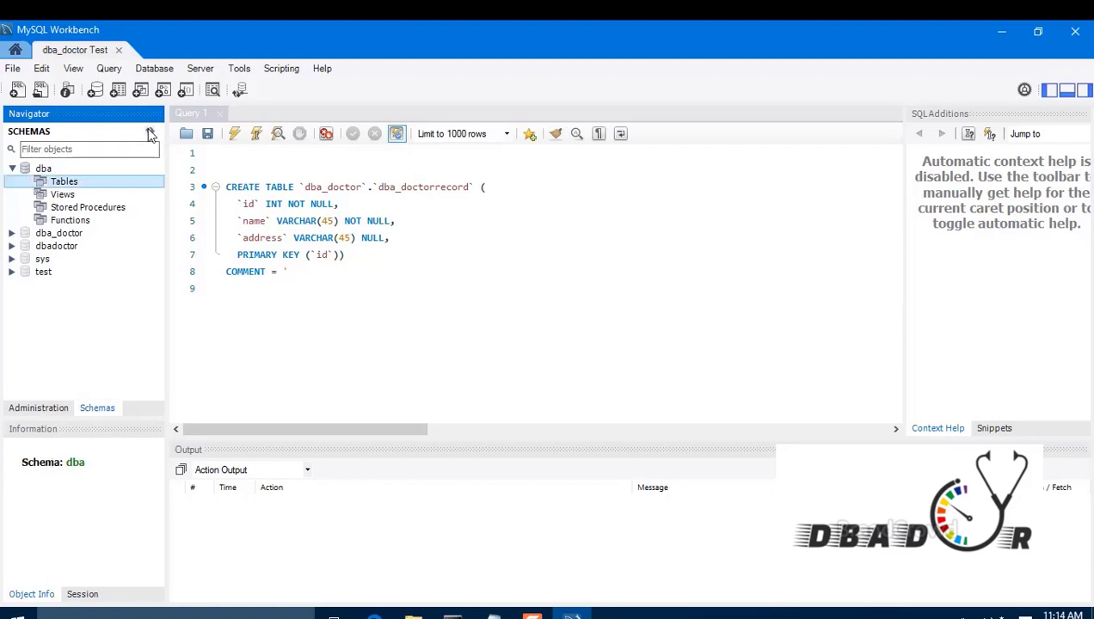
{"action": "left_click", "coordinate": [150, 133]}
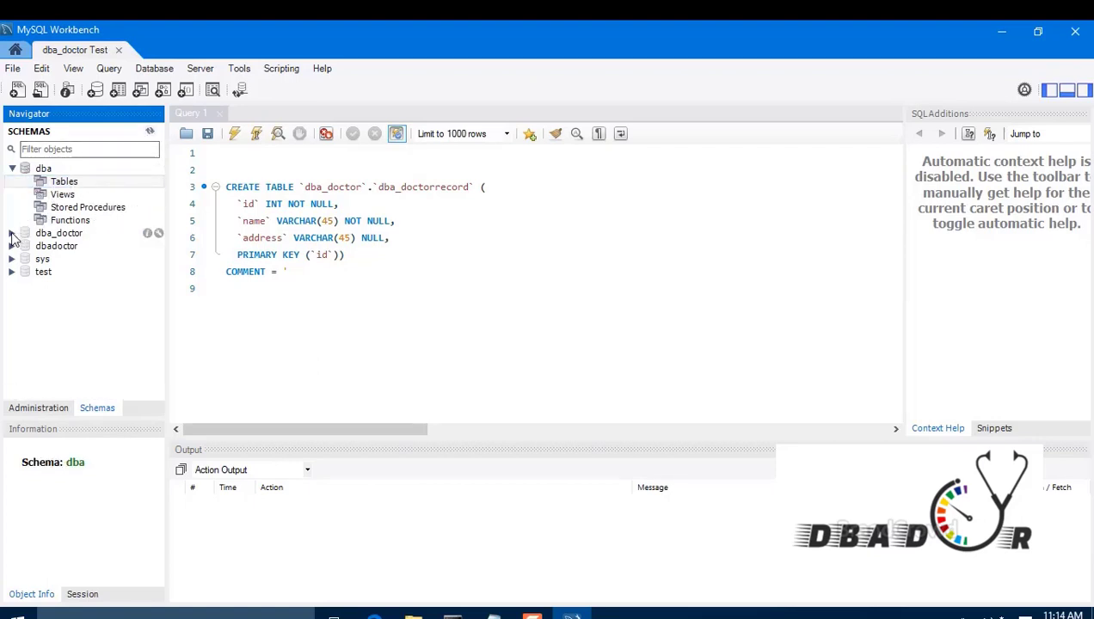
{"action": "left_click", "coordinate": [12, 234]}
{"action": "left_click", "coordinate": [62, 246]}
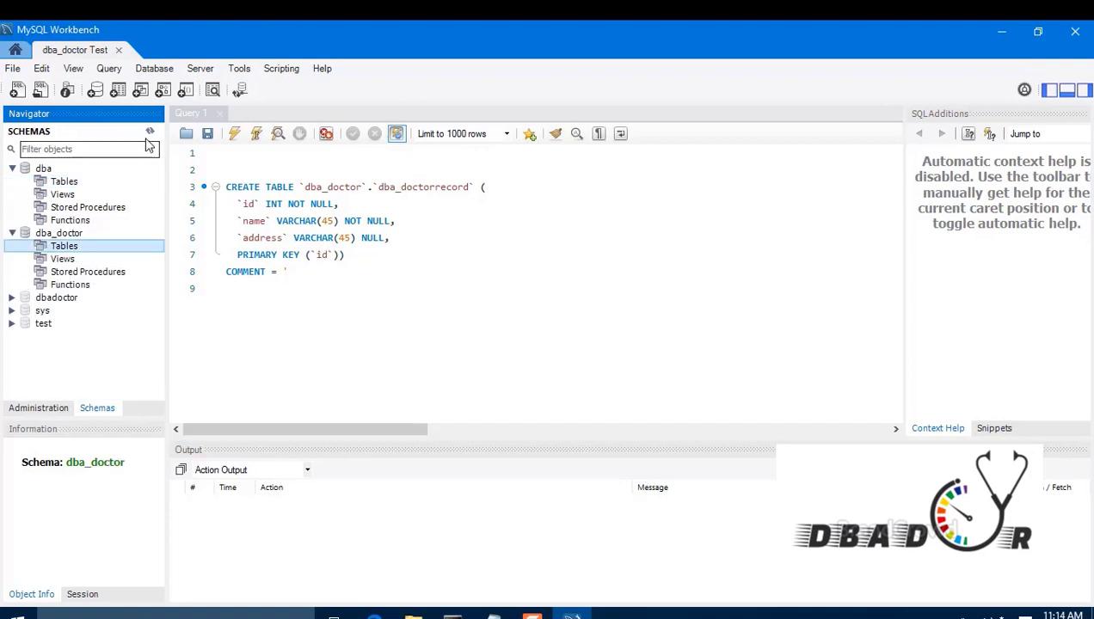
{"action": "left_click", "coordinate": [149, 131]}
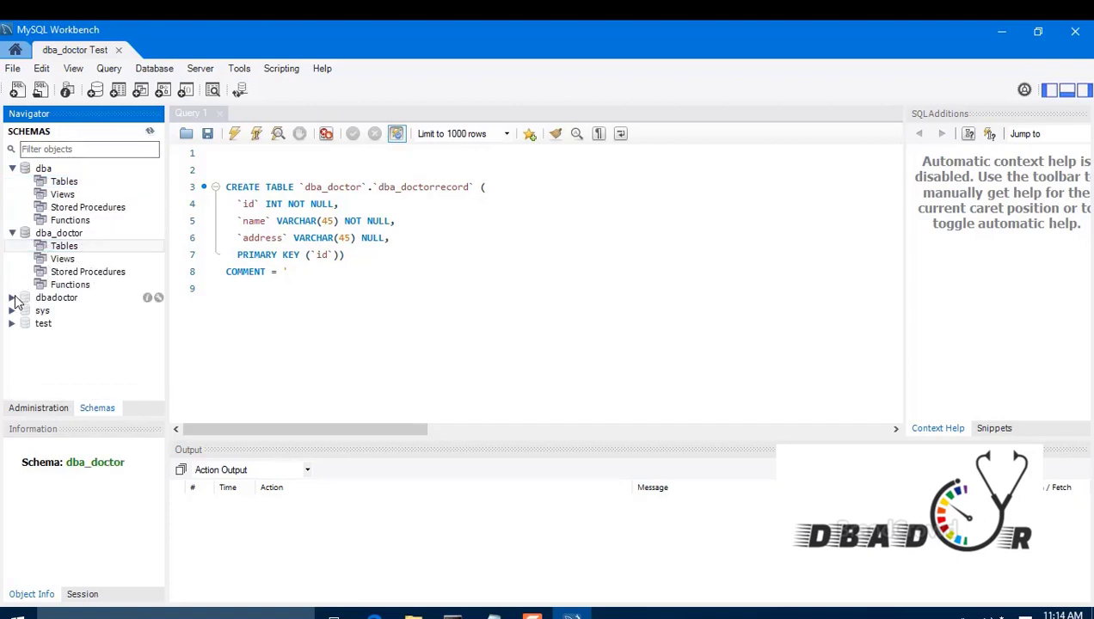
Step: Expand test > Tables and the test table to show its columns, indexes and foreign keys
{"action": "left_click", "coordinate": [12, 323]}
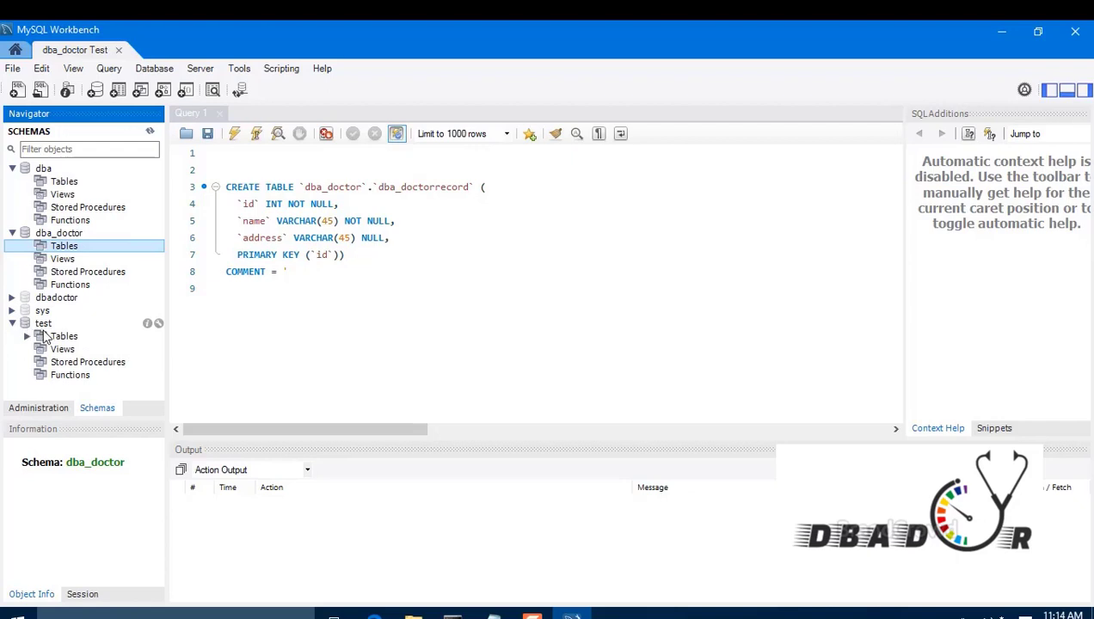
{"action": "left_click", "coordinate": [47, 337]}
{"action": "left_click", "coordinate": [28, 337]}
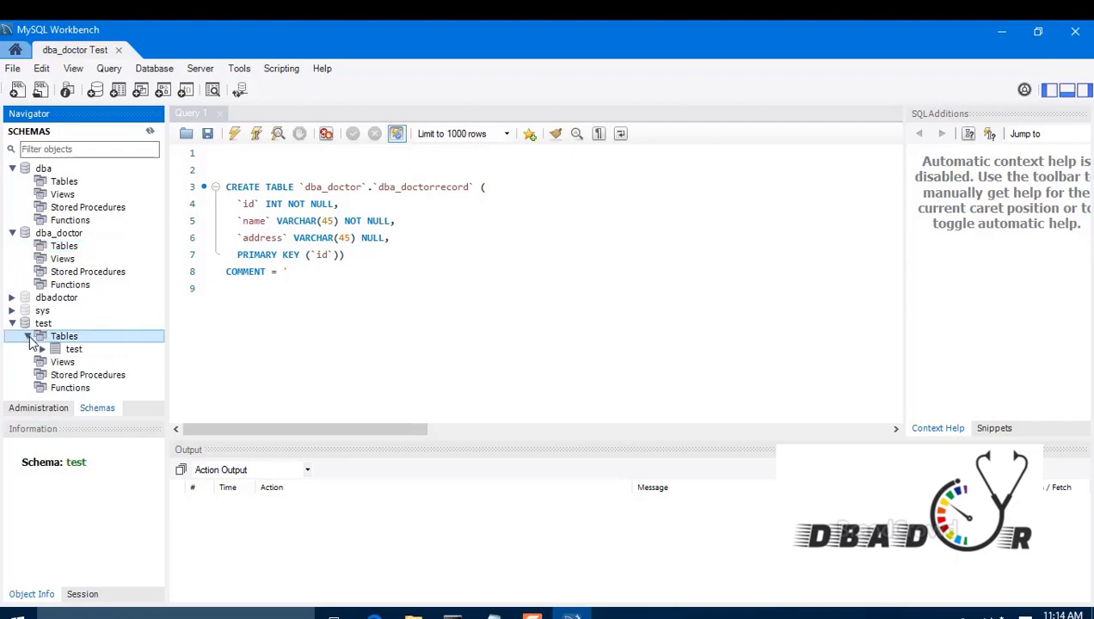
{"action": "left_click", "coordinate": [42, 349]}
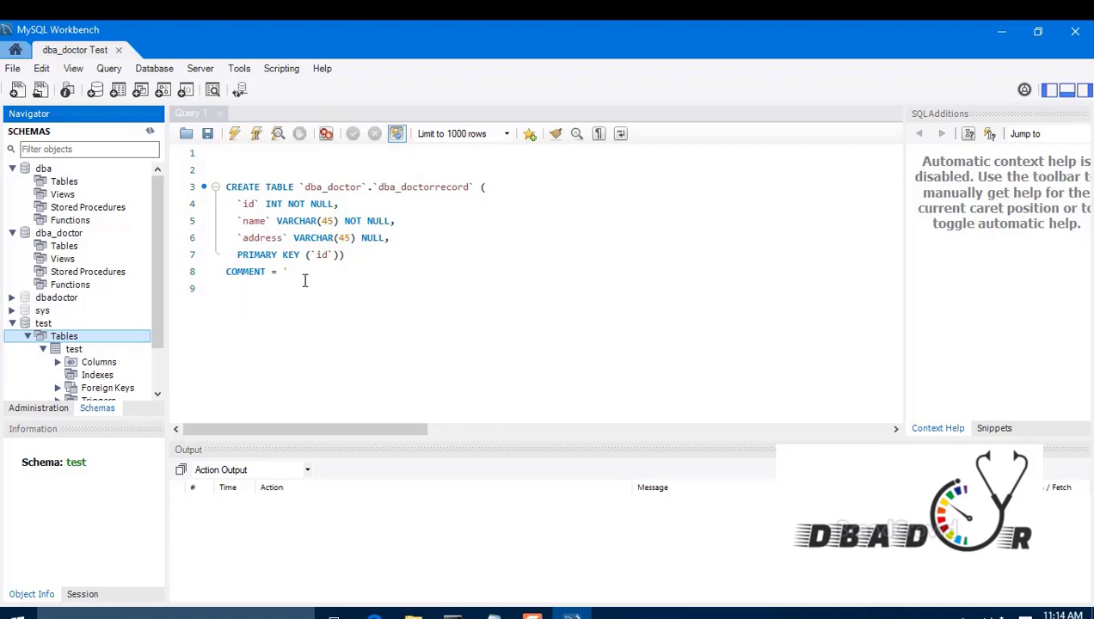
Step: Execute the CREATE TABLE script and refresh the Navigator with dba_doctor selected
{"action": "left_click_drag", "start_coordinate": [303, 280], "coordinate": [215, 180]}
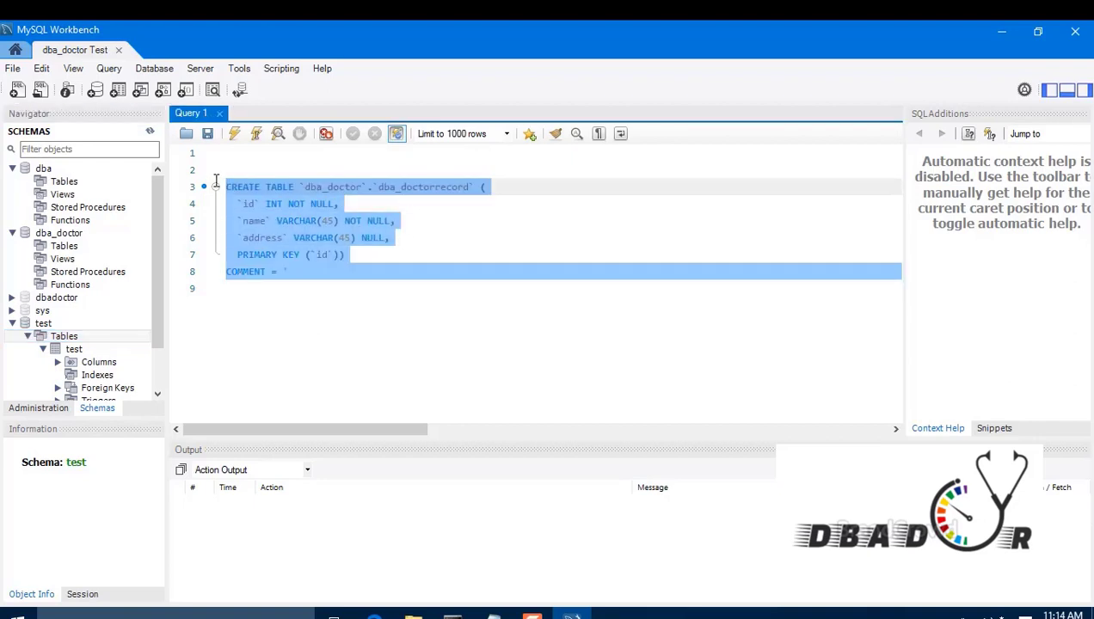
{"action": "left_click", "coordinate": [234, 134]}
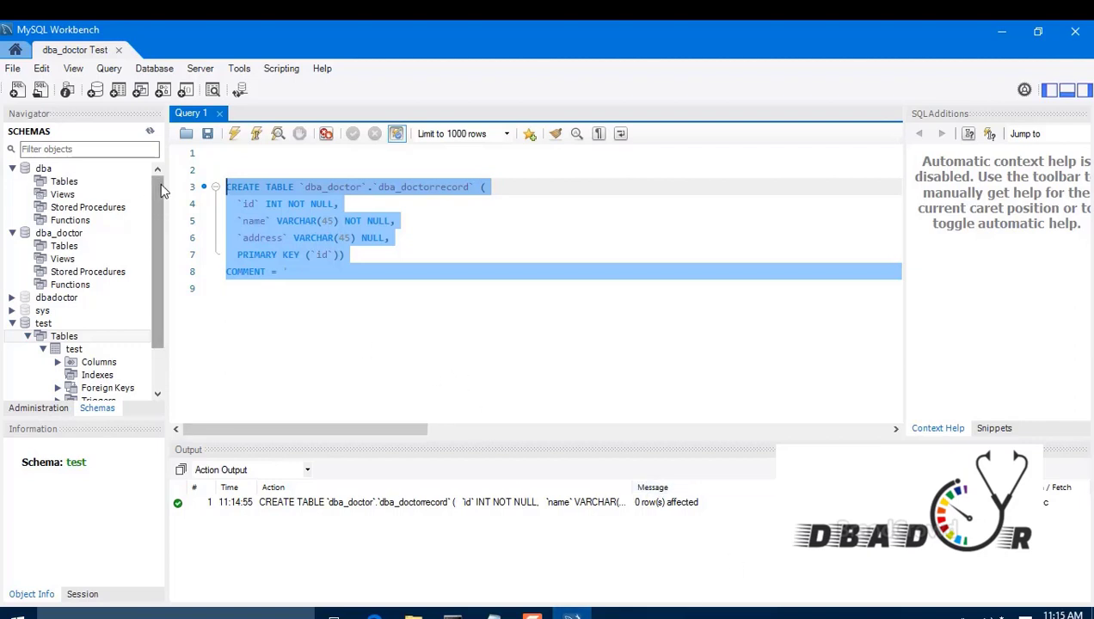
{"action": "left_click", "coordinate": [69, 235]}
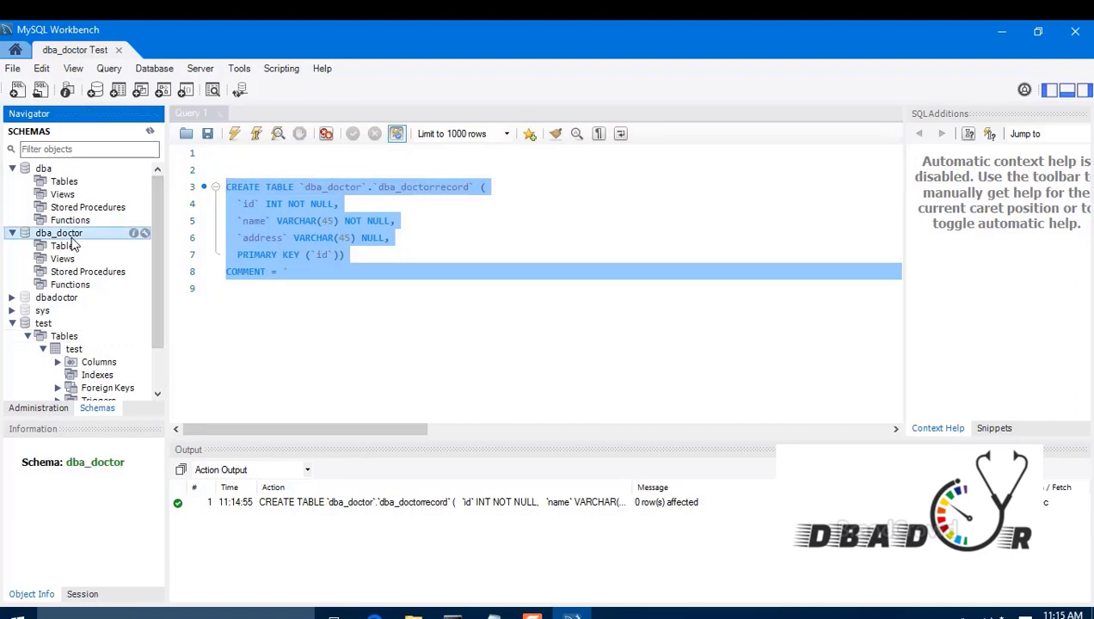
{"action": "left_click", "coordinate": [148, 134]}
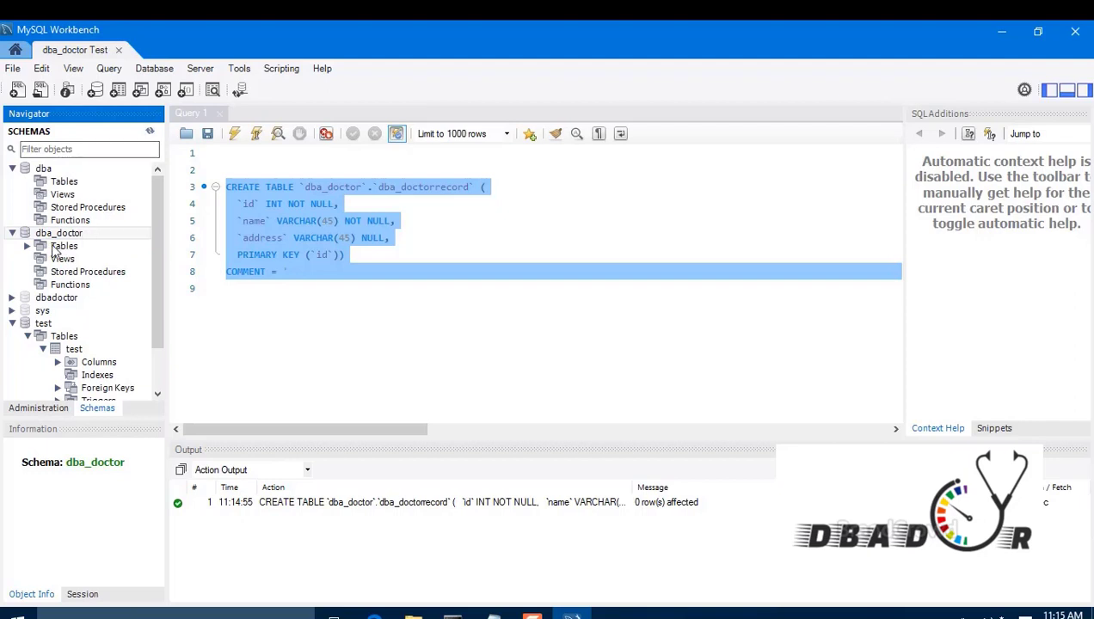
Step: Expand dba_doctor > Tables > dba_doctorrecord > Columns and open its rows for viewing
{"action": "left_click", "coordinate": [27, 246]}
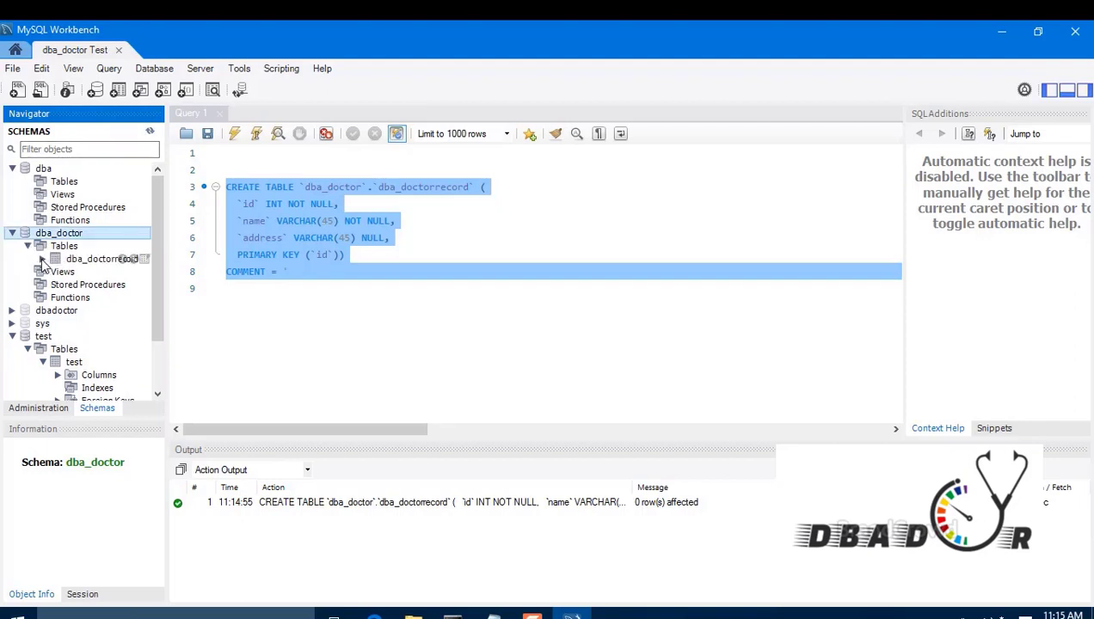
{"action": "left_click", "coordinate": [43, 258]}
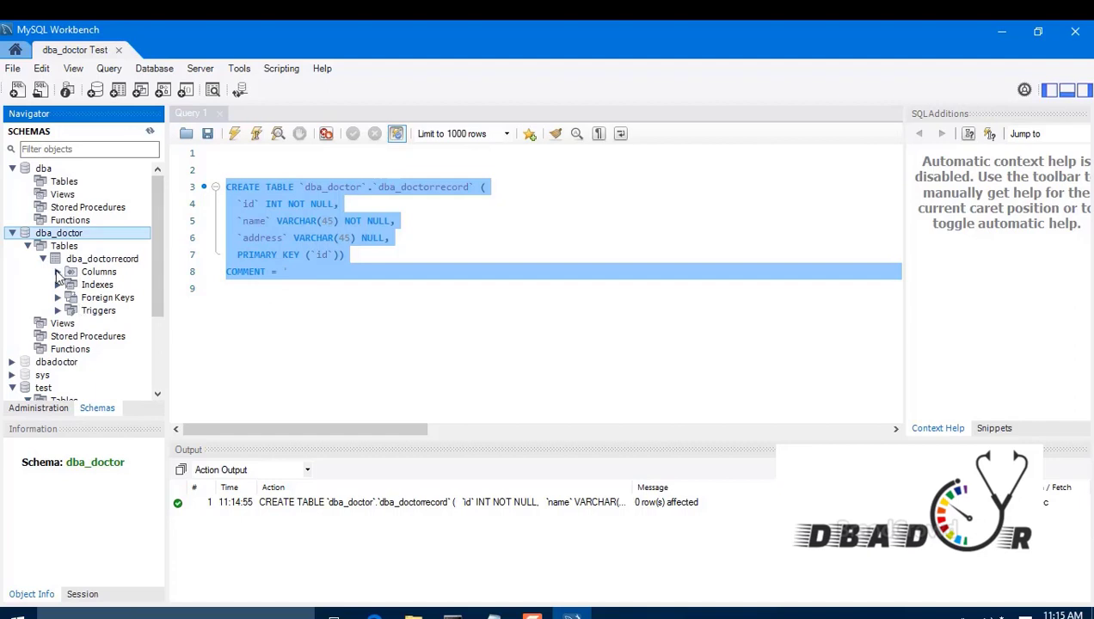
{"action": "left_click", "coordinate": [58, 272]}
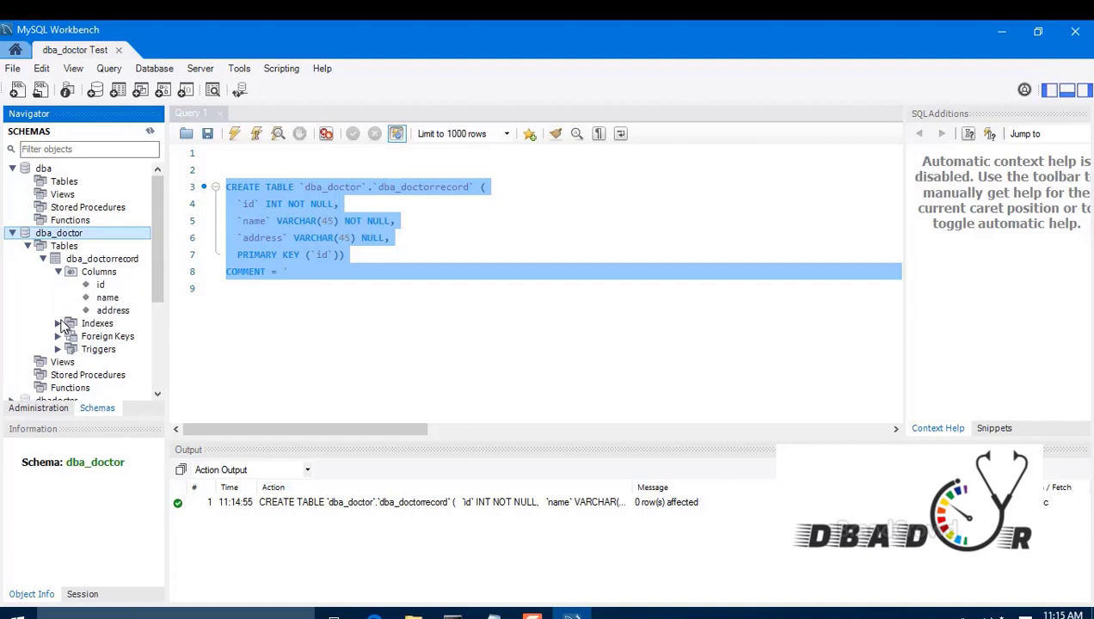
{"action": "left_click", "coordinate": [144, 259]}
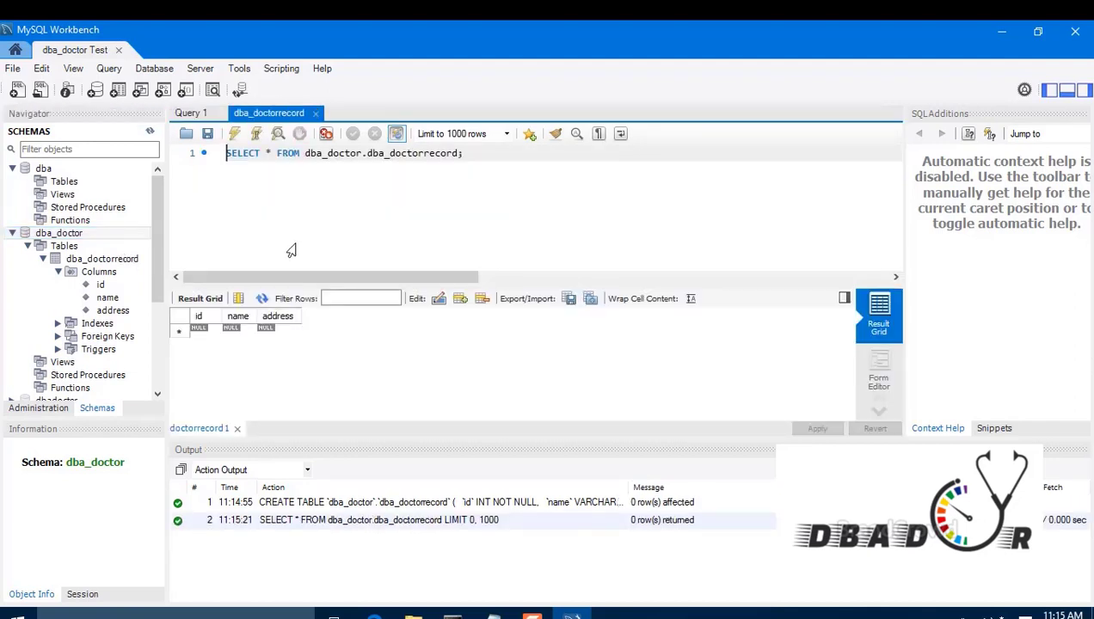
Step: Enter row 1 in the grid: id 1, a doctor's name, address mumbai
{"action": "left_click", "coordinate": [213, 331]}
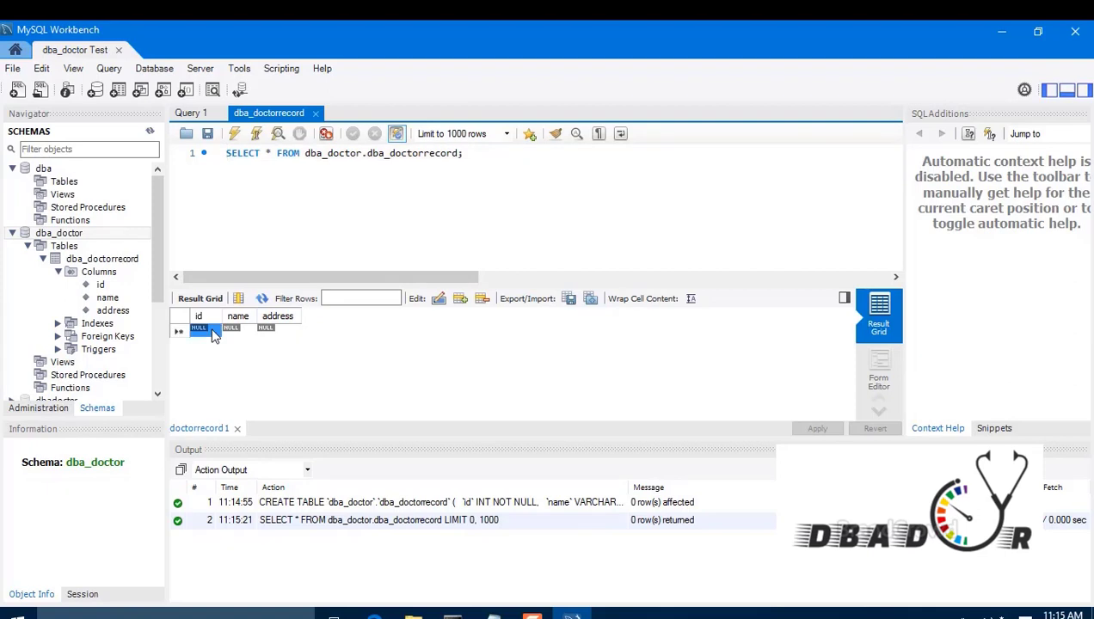
{"action": "double_click", "coordinate": [212, 331]}
{"action": "type", "text": "1"}
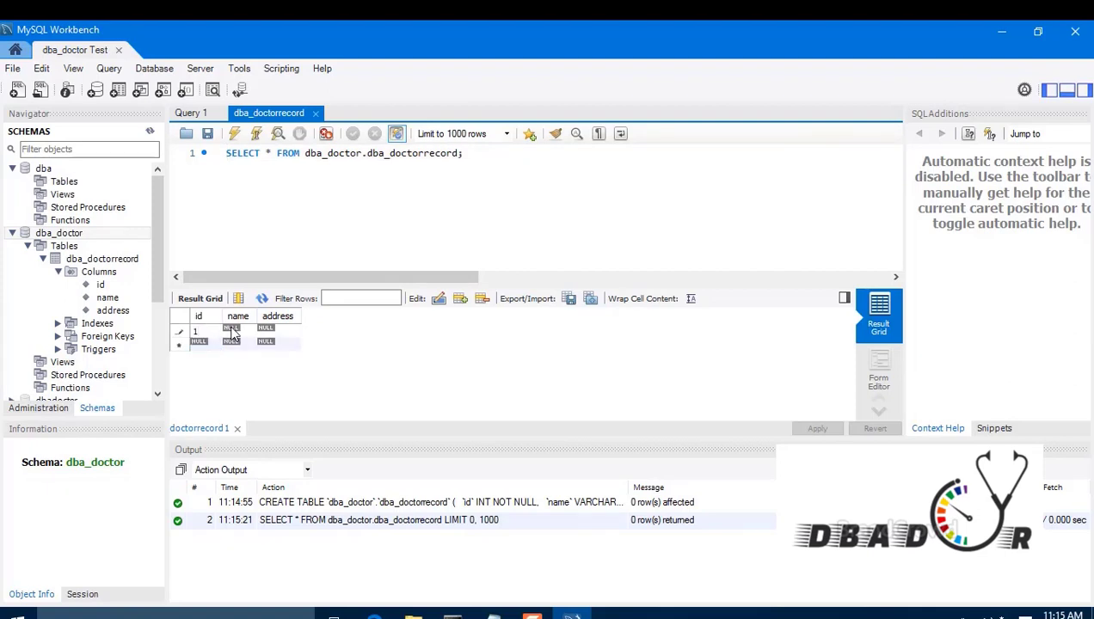
{"action": "double_click", "coordinate": [231, 328]}
{"action": "type", "text": "hussain"}
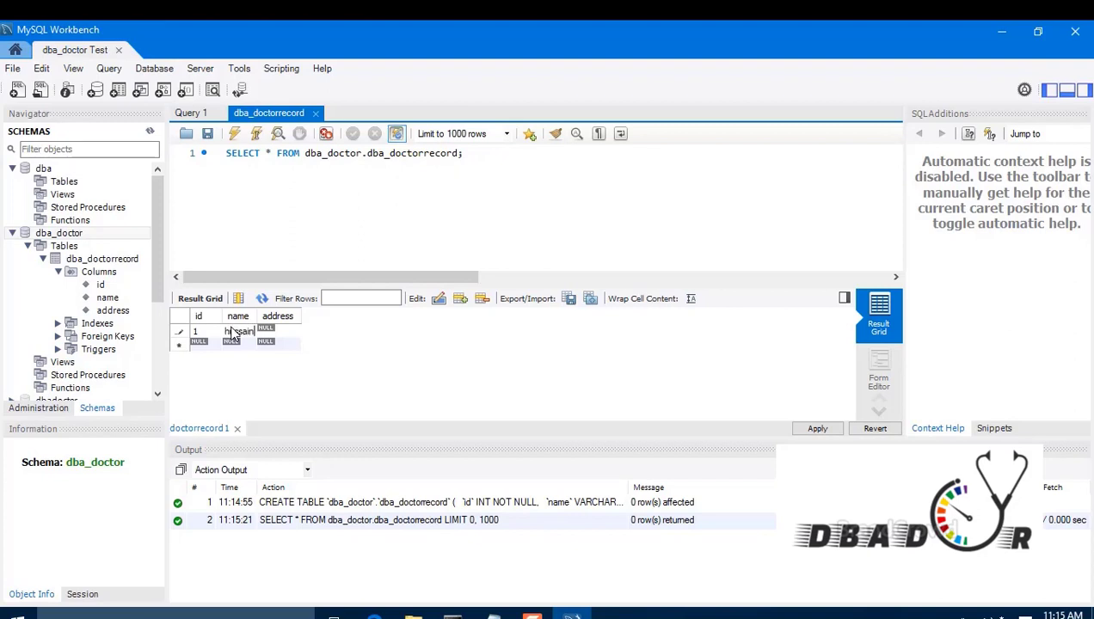
{"action": "key", "text": "Tab"}
{"action": "type", "text": "mumbai"}
{"action": "key", "text": "Tab"}
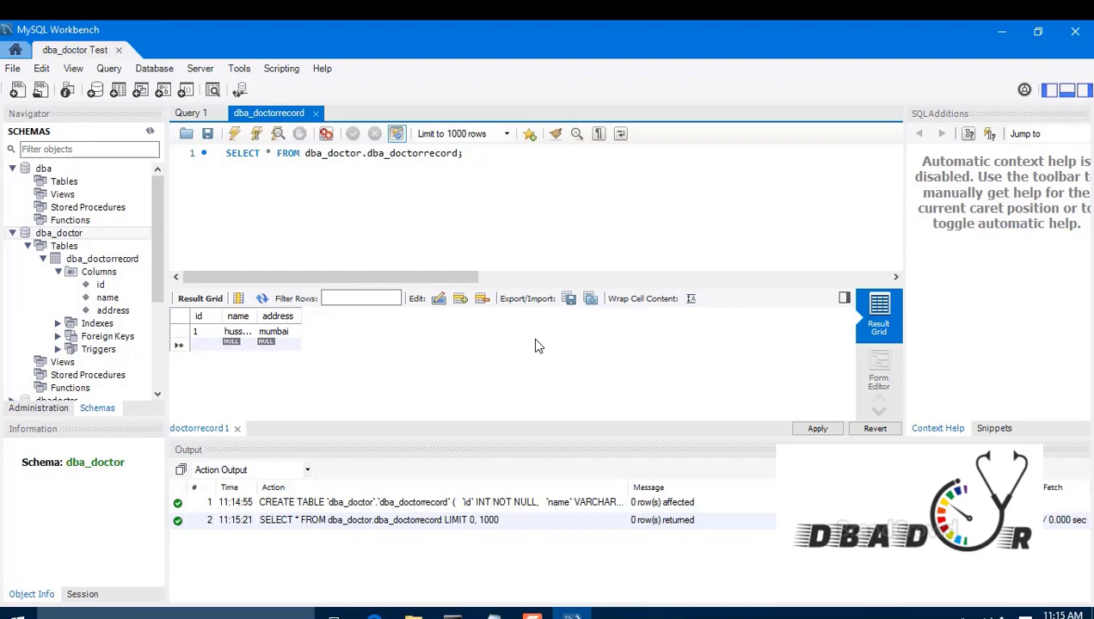
Step: Enter row 2 with id 2 and a doctor's name, then open the INSERT review
{"action": "type", "text": "2"}
{"action": "key", "text": "Tab"}
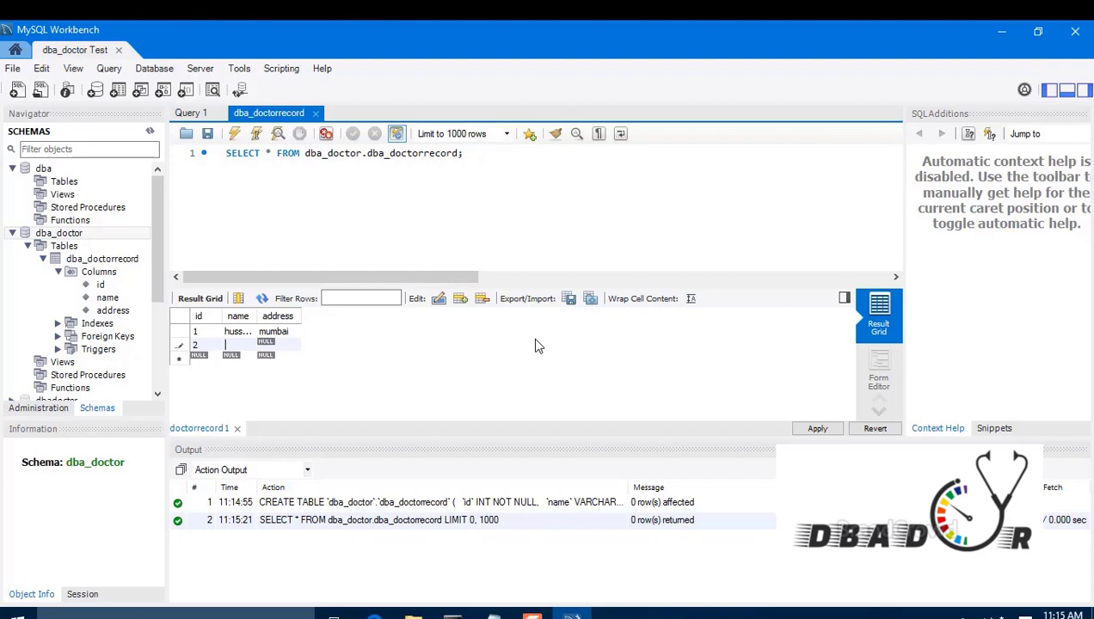
{"action": "type", "text": "santosh"}
{"action": "key", "text": "Tab"}
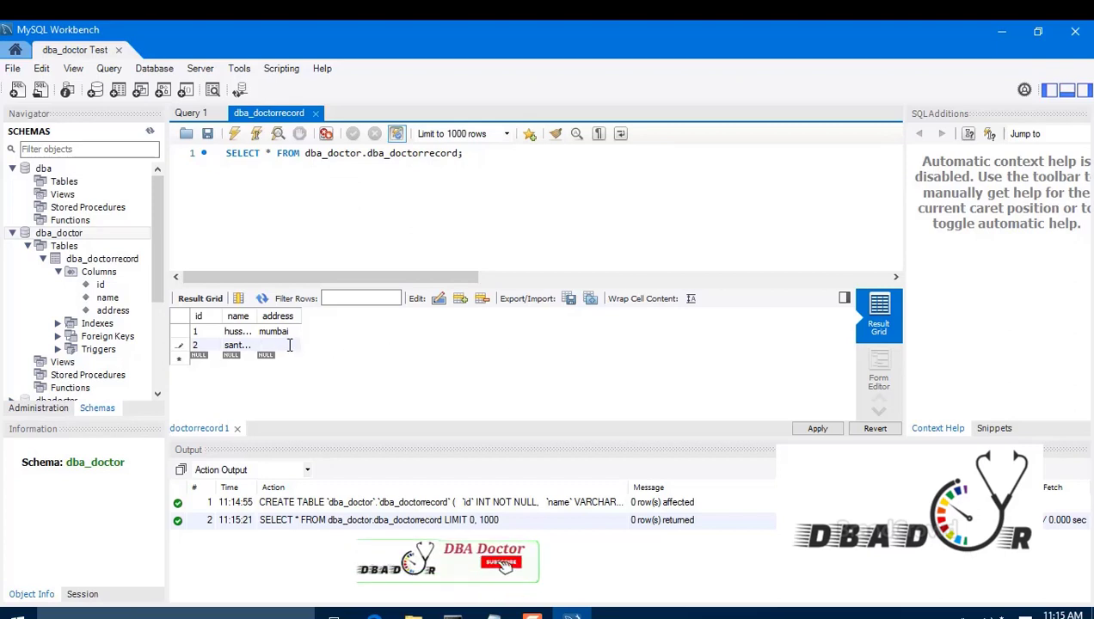
{"action": "left_click", "coordinate": [817, 429]}
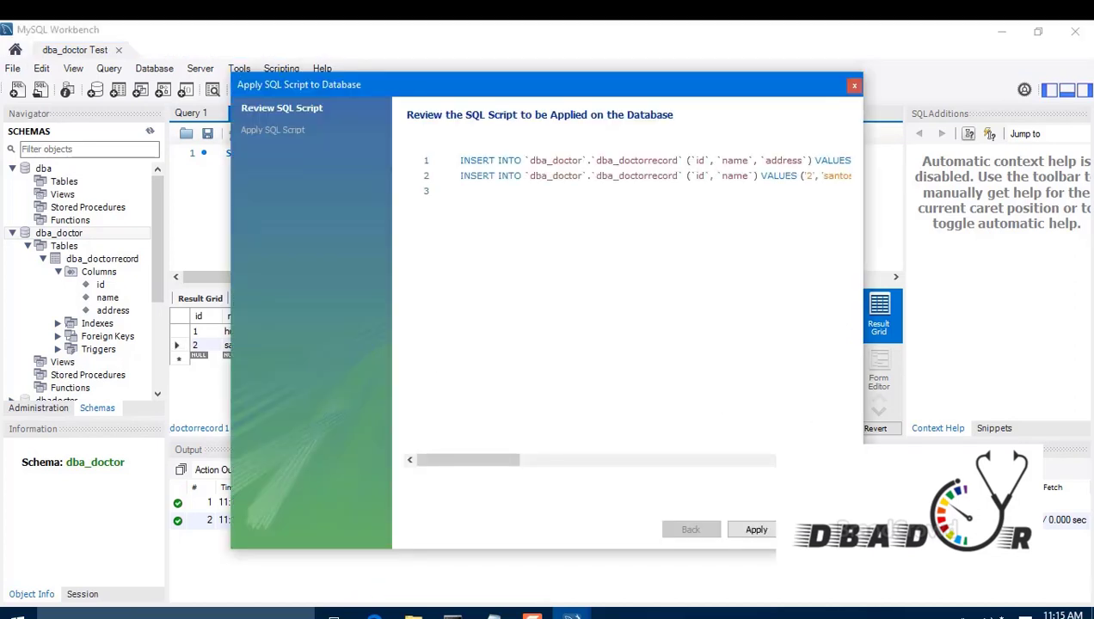
Step: Apply the two INSERT statements and re-run the SELECT to reload both rows
{"action": "left_click", "coordinate": [755, 530]}
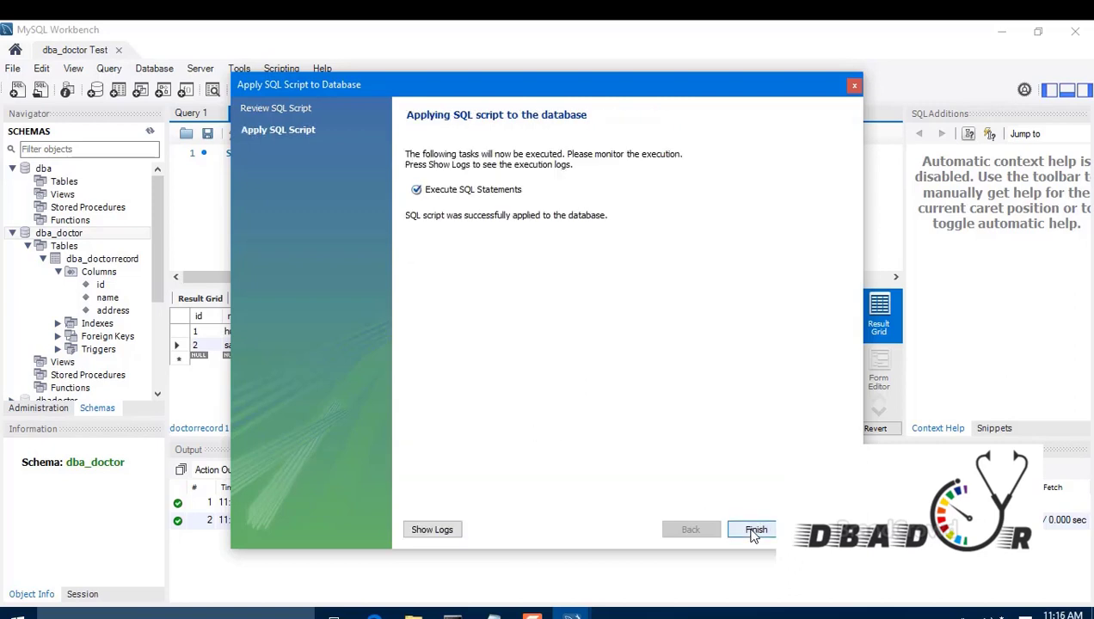
{"action": "left_click", "coordinate": [755, 530]}
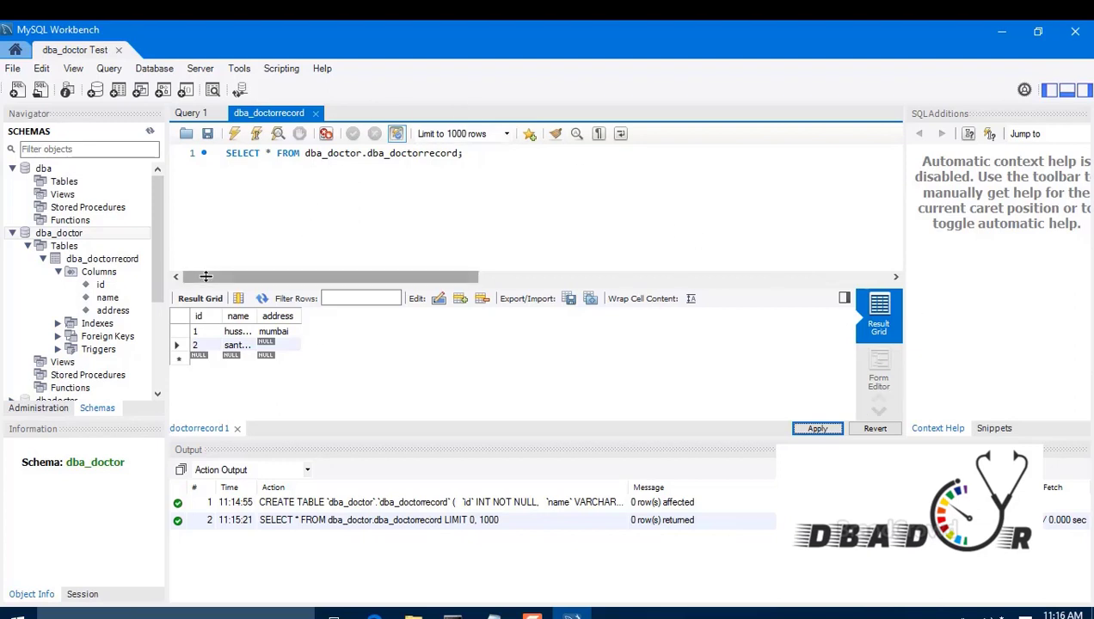
{"action": "left_click", "coordinate": [481, 157]}
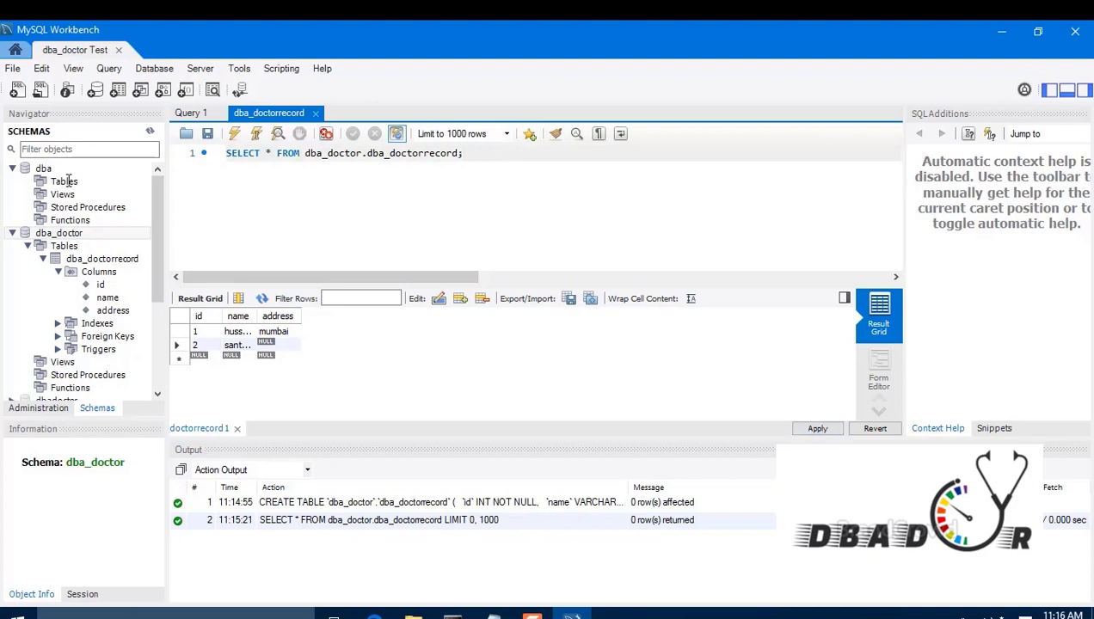
{"action": "key", "text": "ctrl+a"}
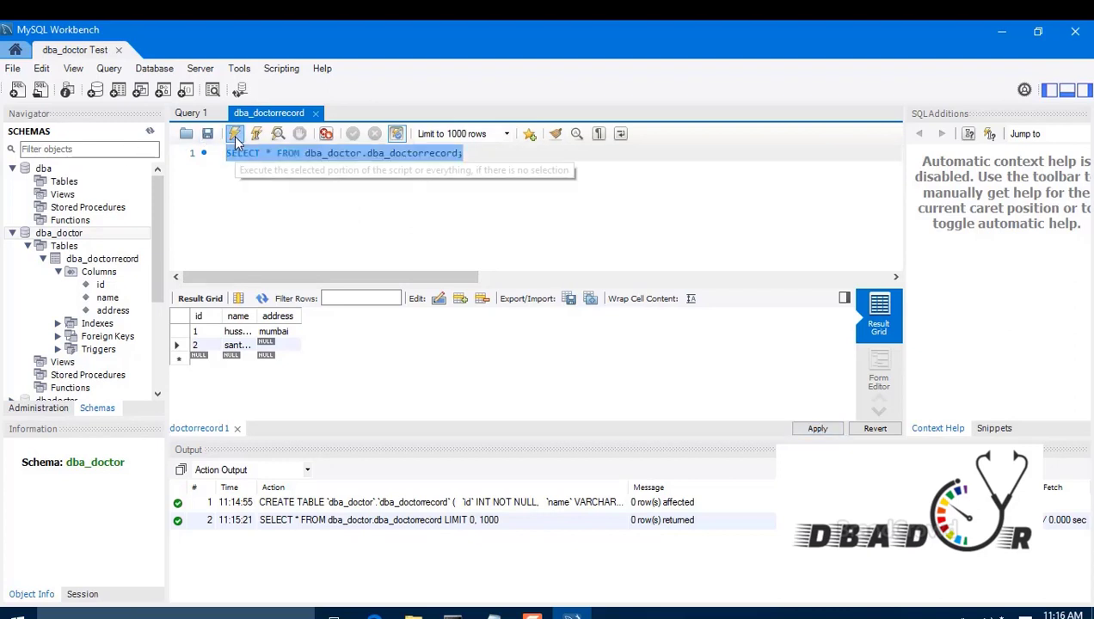
{"action": "left_click", "coordinate": [234, 135]}
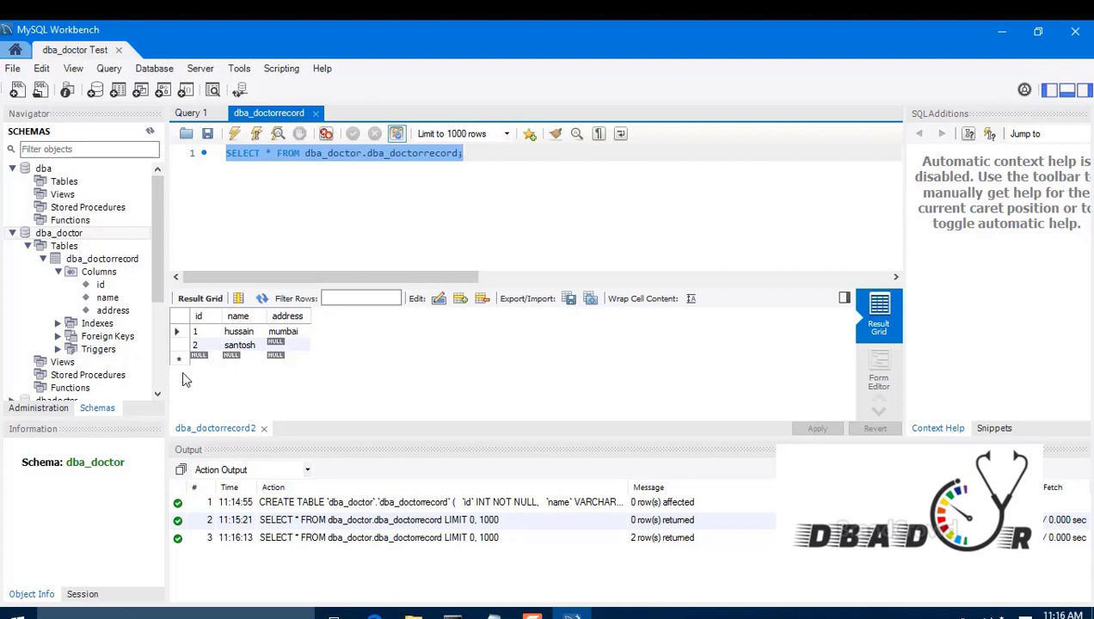
Step: Begin a new third row by editing its empty id cell
{"action": "key", "text": "Right"}
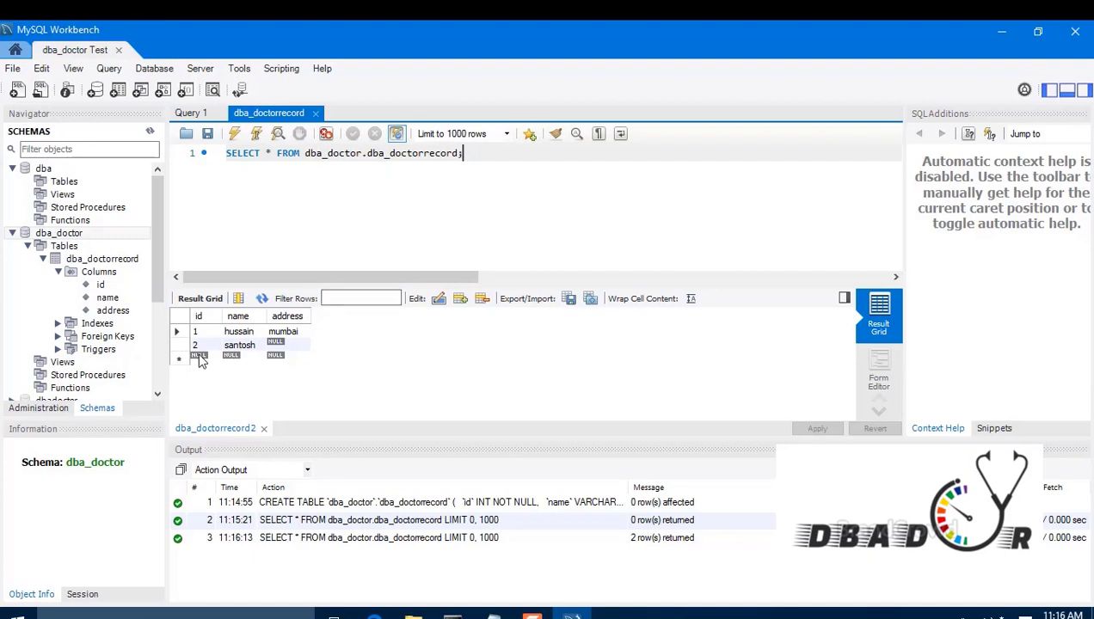
{"action": "left_click", "coordinate": [201, 357]}
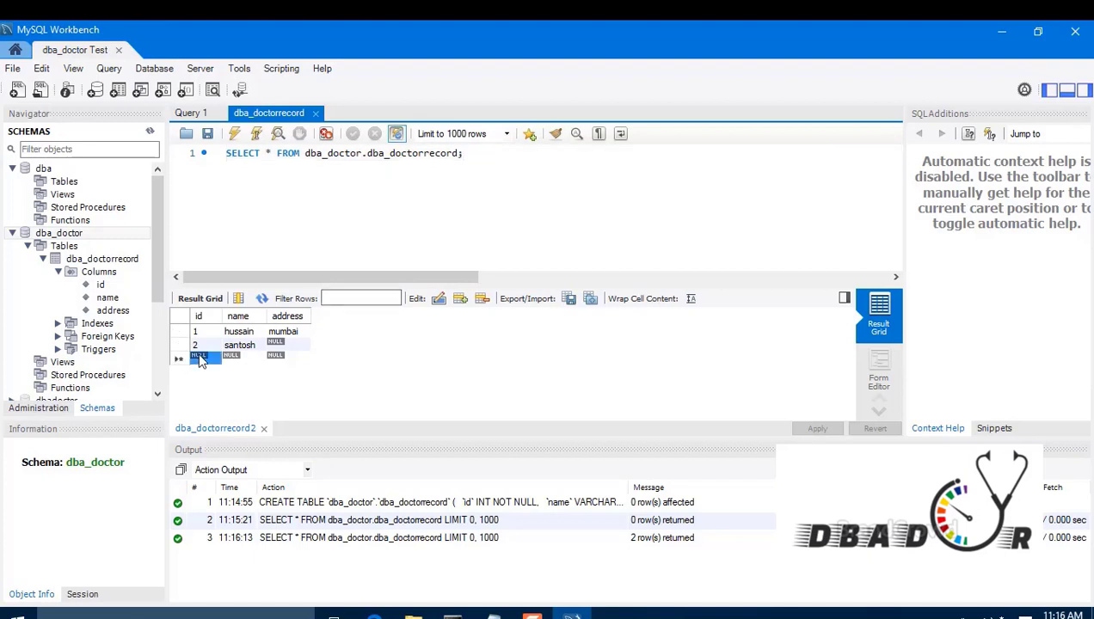
{"action": "left_click", "coordinate": [204, 360]}
Step: Enter a third row with id 2 and a doctor's name and apply it, hitting a duplicate-key error
{"action": "type", "text": "2"}
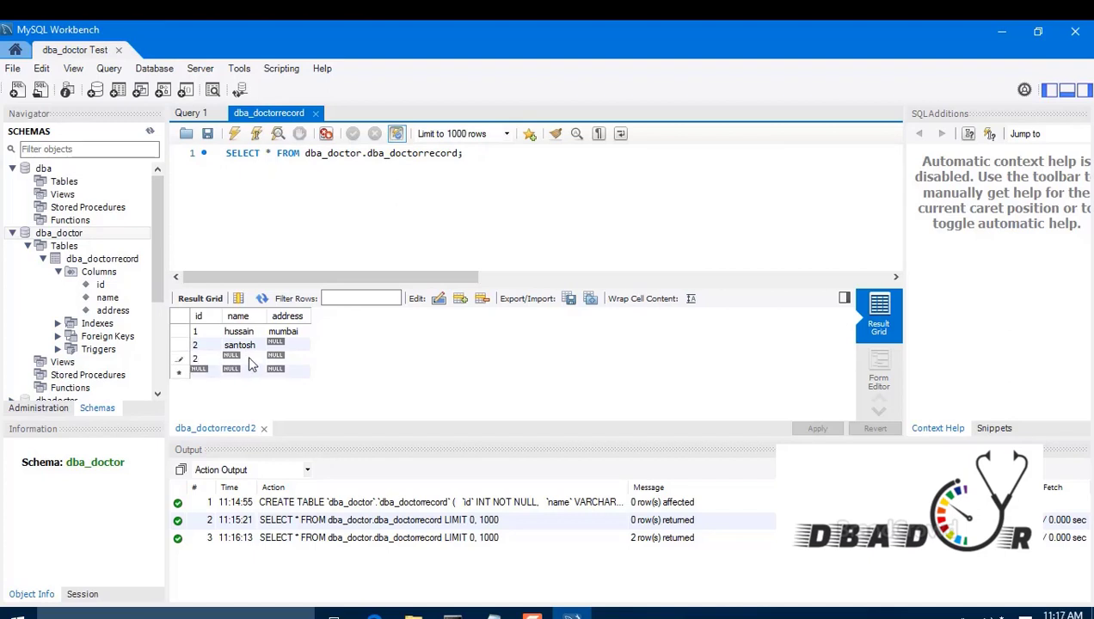
{"action": "double_click", "coordinate": [247, 357]}
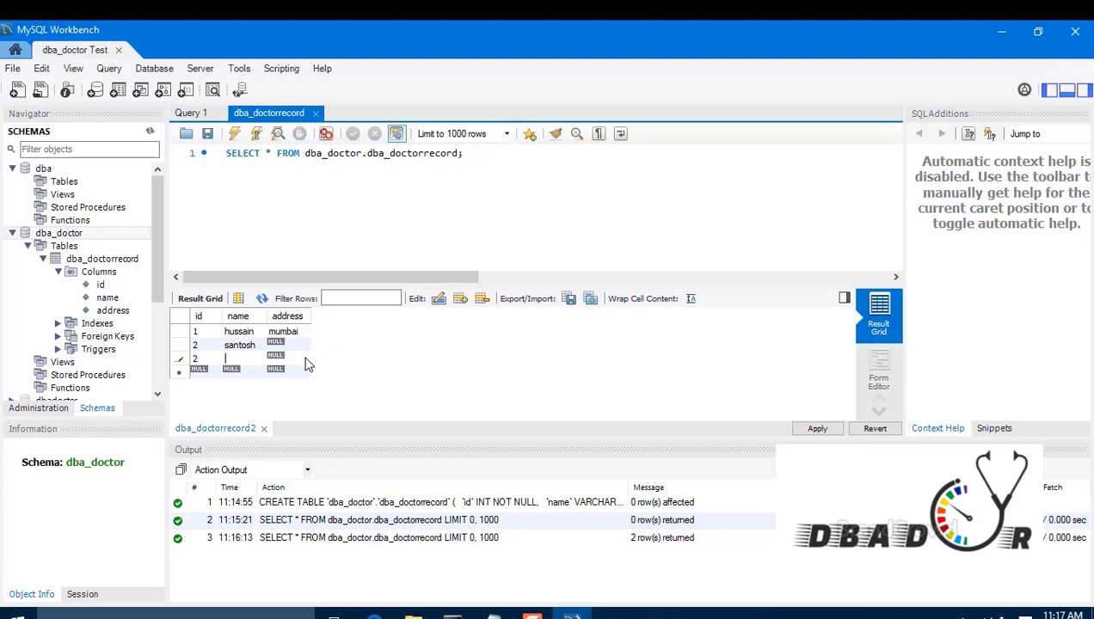
{"action": "type", "text": "neha"}
{"action": "key", "text": "Tab"}
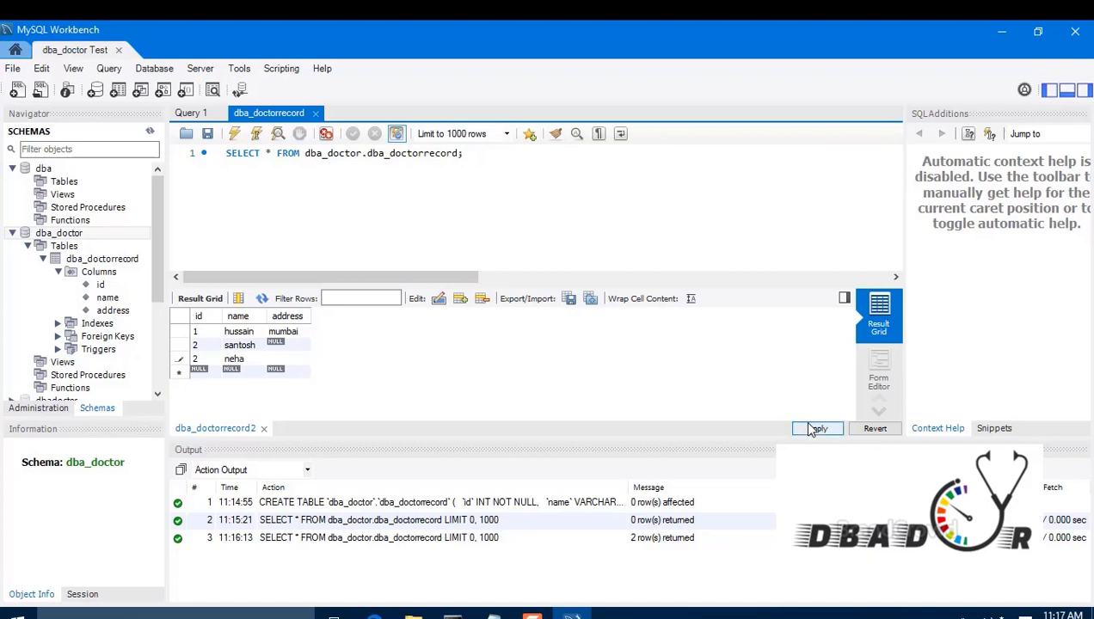
{"action": "left_click", "coordinate": [811, 429]}
{"action": "left_click", "coordinate": [760, 531]}
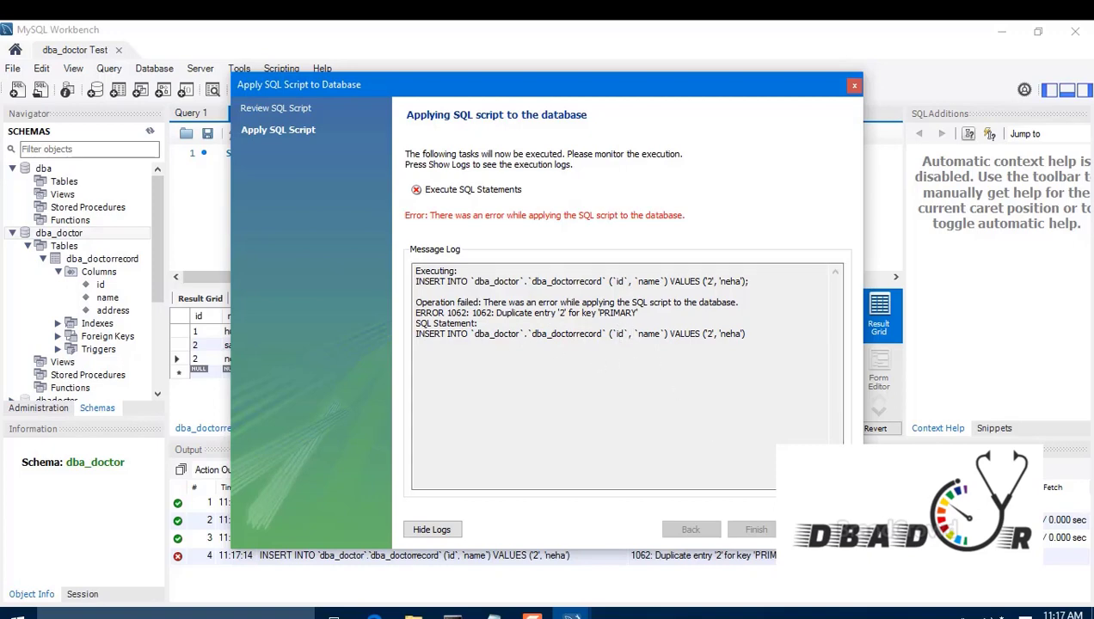
Step: Dismiss the error and change the third row to id 3 with address chennai
{"action": "left_click", "coordinate": [821, 530]}
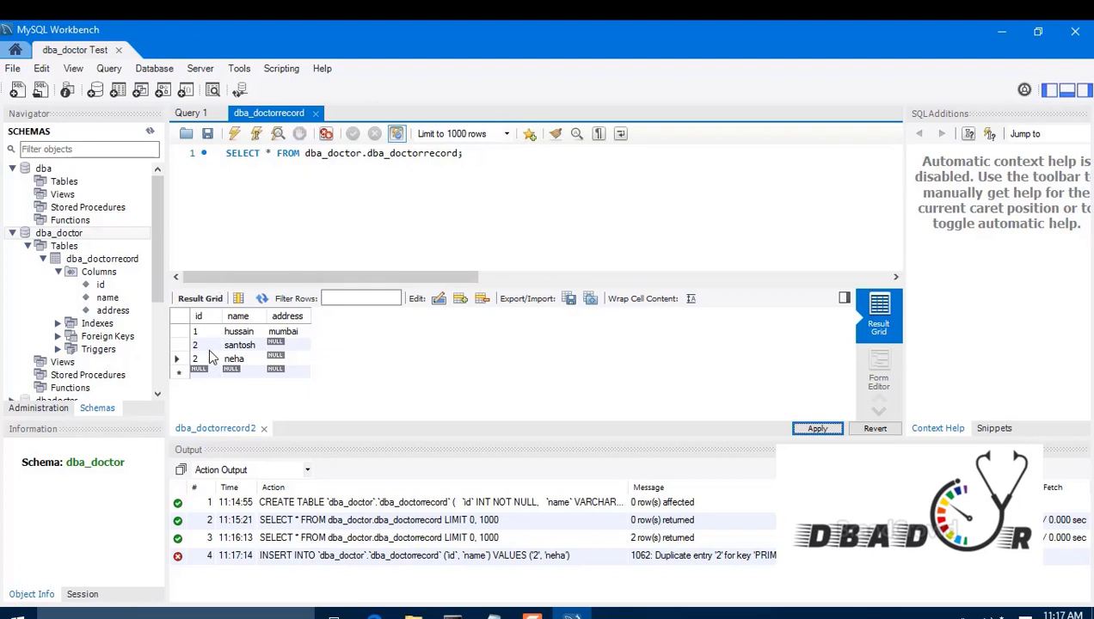
{"action": "double_click", "coordinate": [205, 360]}
{"action": "key", "text": "BackSpace"}
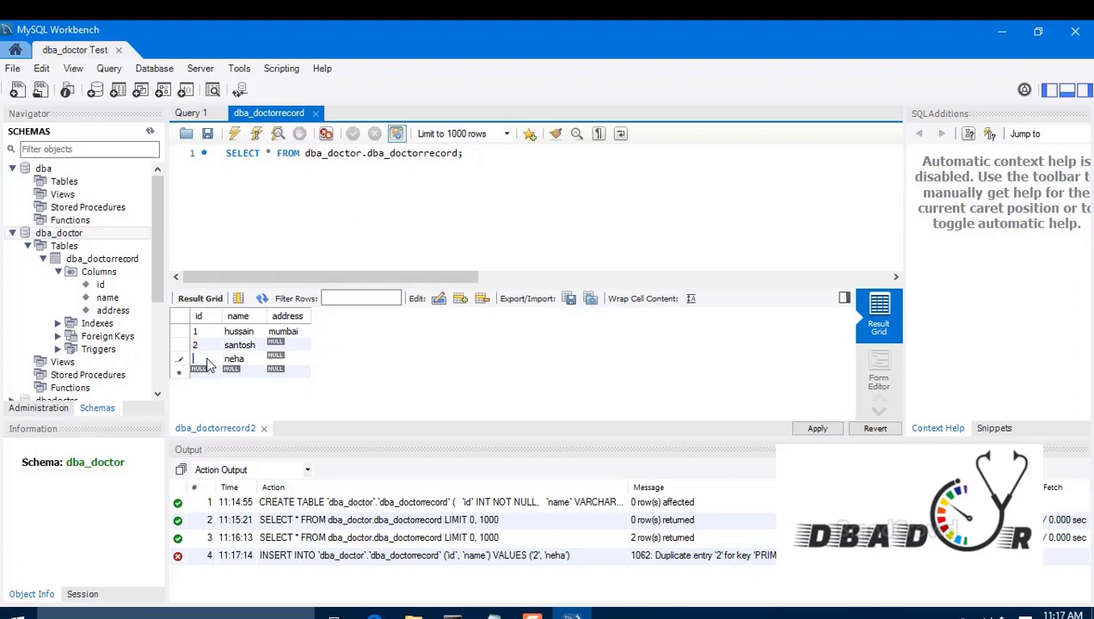
{"action": "type", "text": "3"}
{"action": "double_click", "coordinate": [276, 361]}
{"action": "type", "text": "chennai"}
Step: Apply the corrected row's INSERT and finish the wizard
{"action": "left_click", "coordinate": [817, 429]}
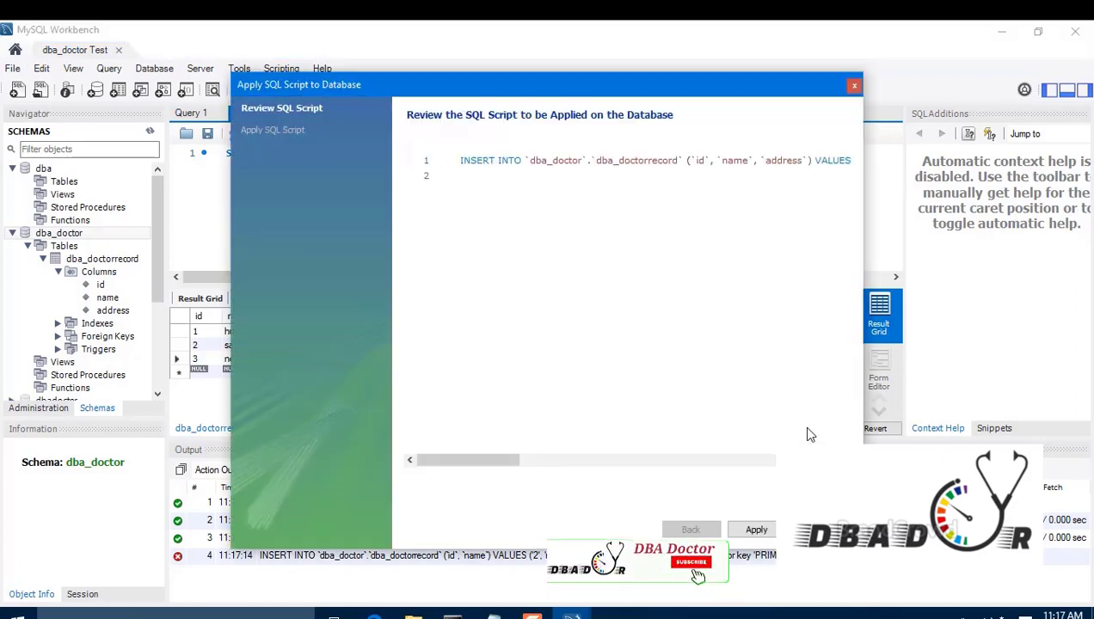
{"action": "left_click", "coordinate": [757, 530]}
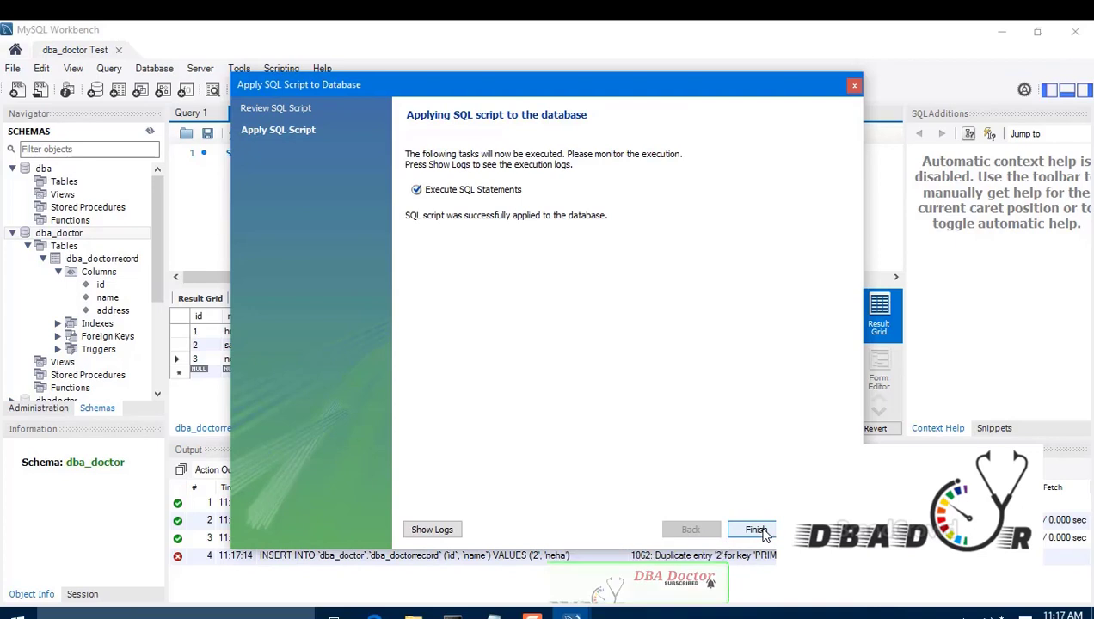
{"action": "left_click", "coordinate": [757, 530]}
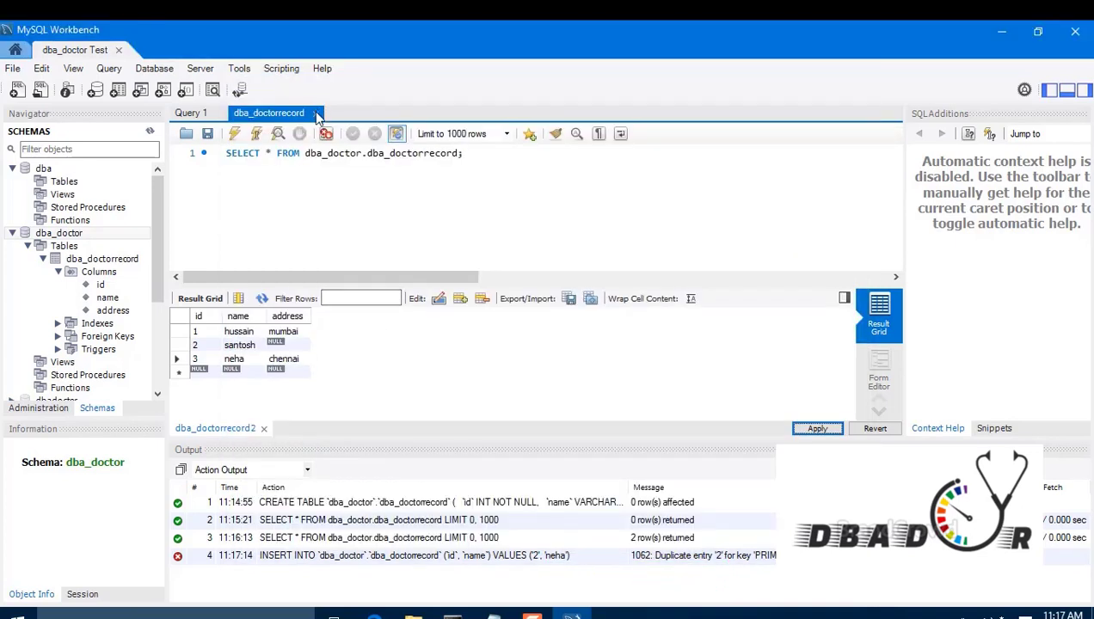
Step: Close the dba_doctorrecord and Query 1 tabs and refresh the Navigator's schema list
{"action": "left_click", "coordinate": [314, 112]}
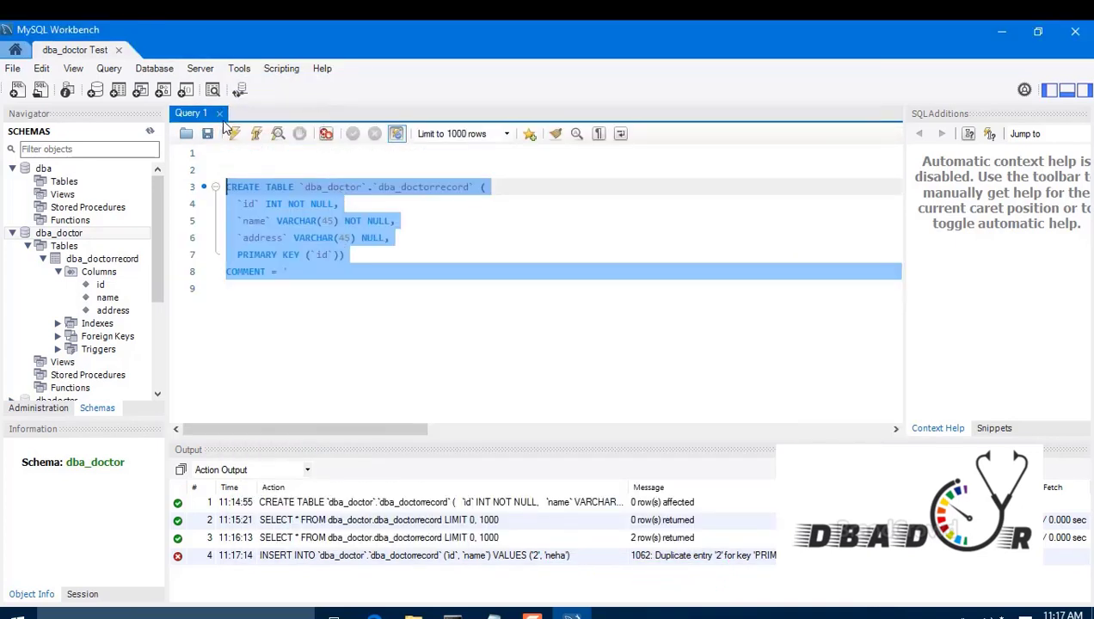
{"action": "left_click", "coordinate": [219, 113]}
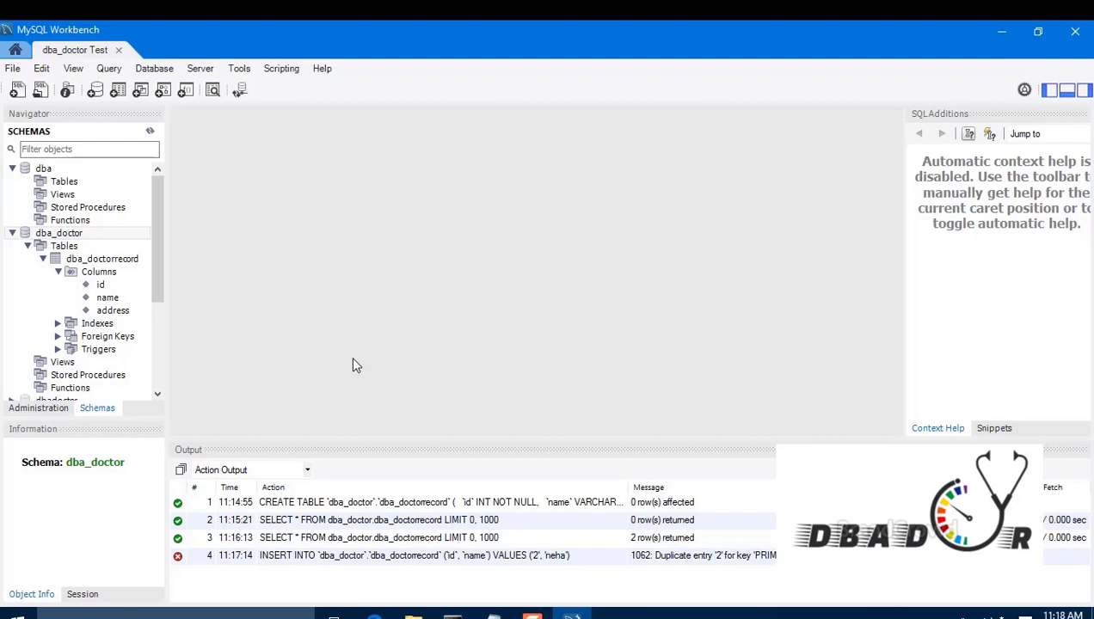
{"action": "left_click", "coordinate": [12, 238]}
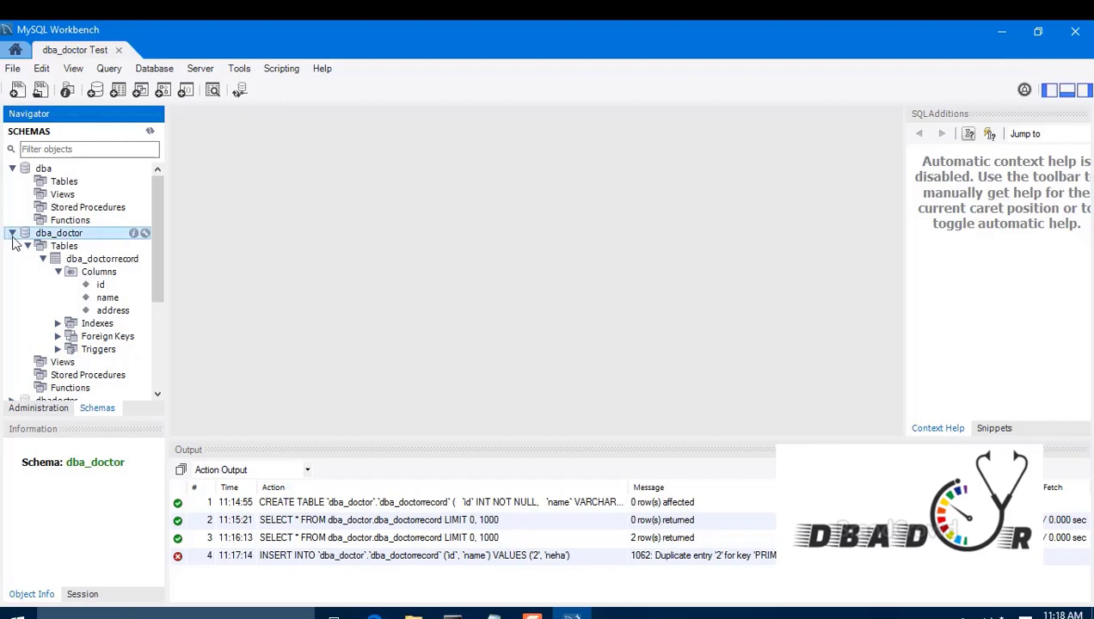
{"action": "left_click", "coordinate": [13, 236]}
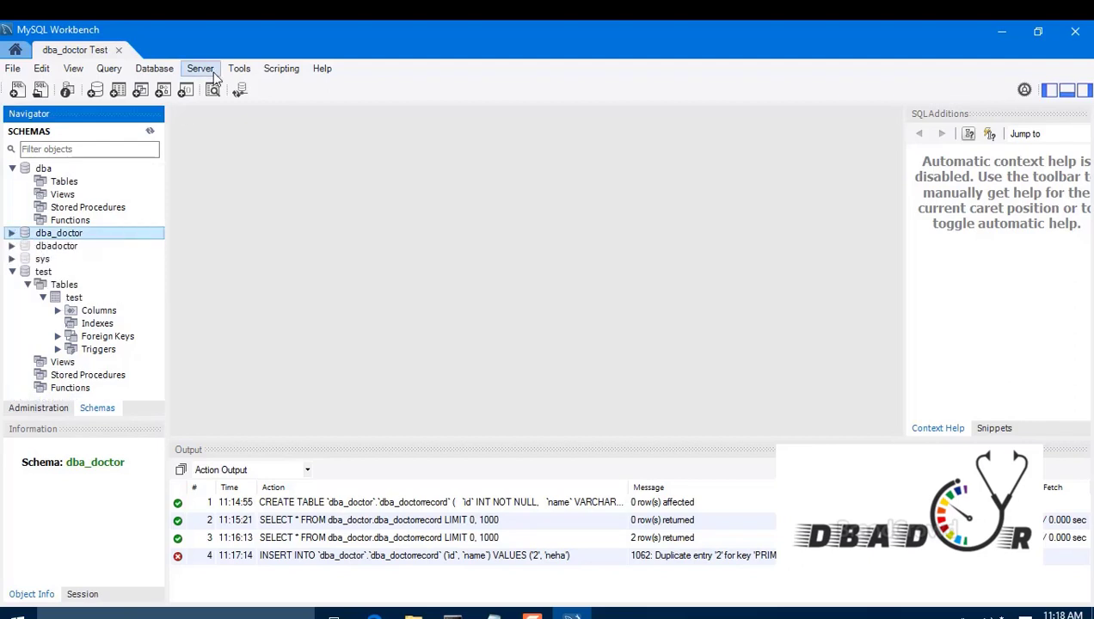
{"action": "left_click", "coordinate": [151, 132]}
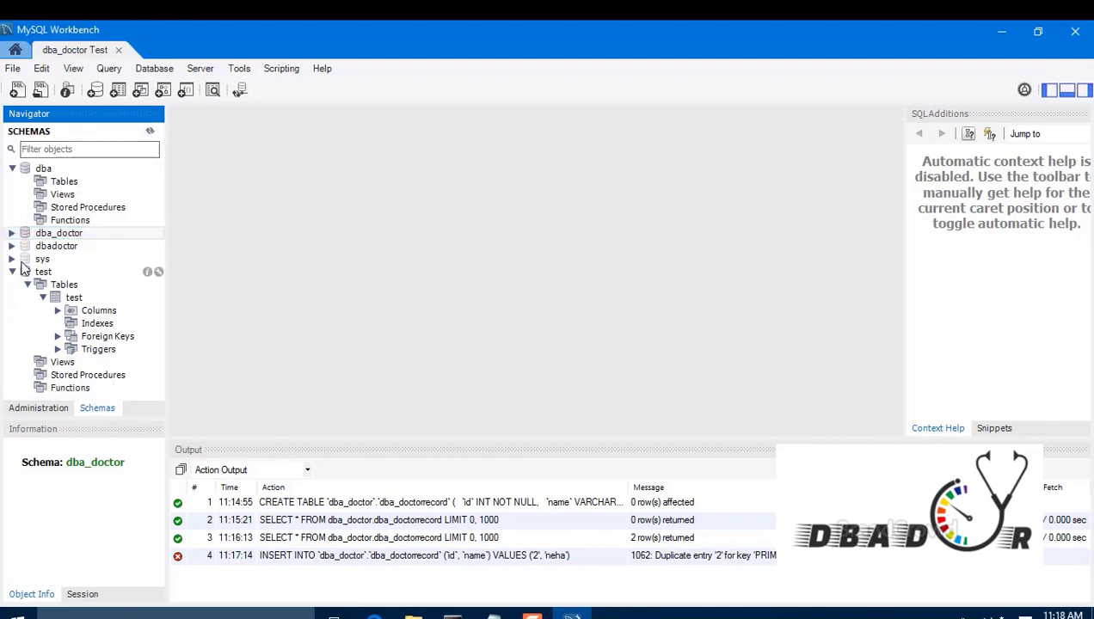
Step: Re-expand dba_doctor > Tables and select the dba_doctorrecord table
{"action": "left_click", "coordinate": [11, 233]}
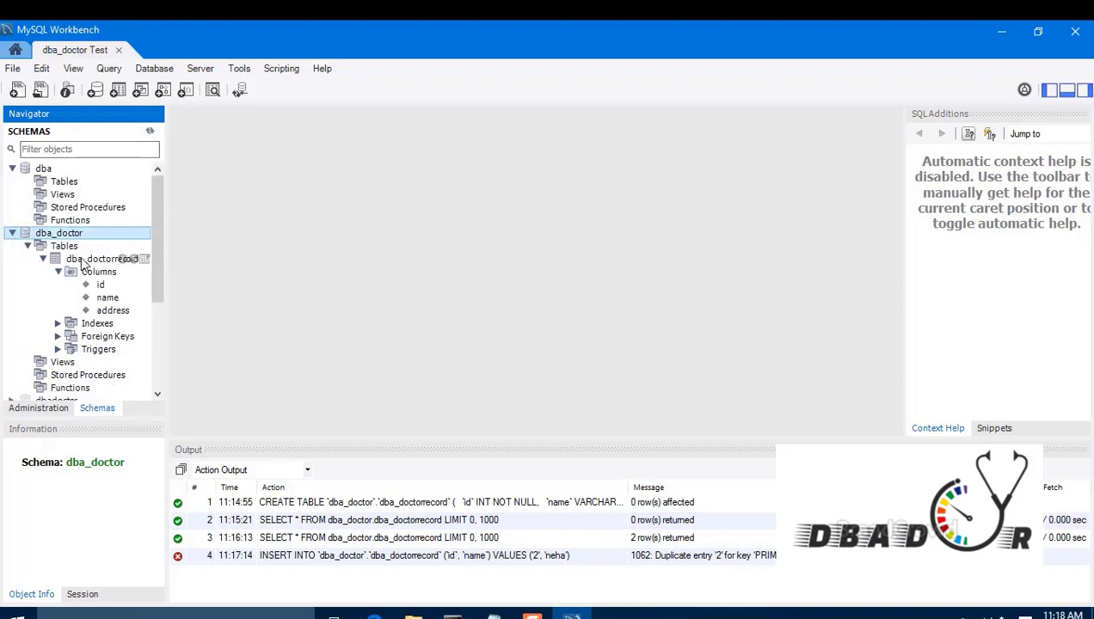
{"action": "left_click", "coordinate": [27, 246]}
{"action": "left_click", "coordinate": [27, 246]}
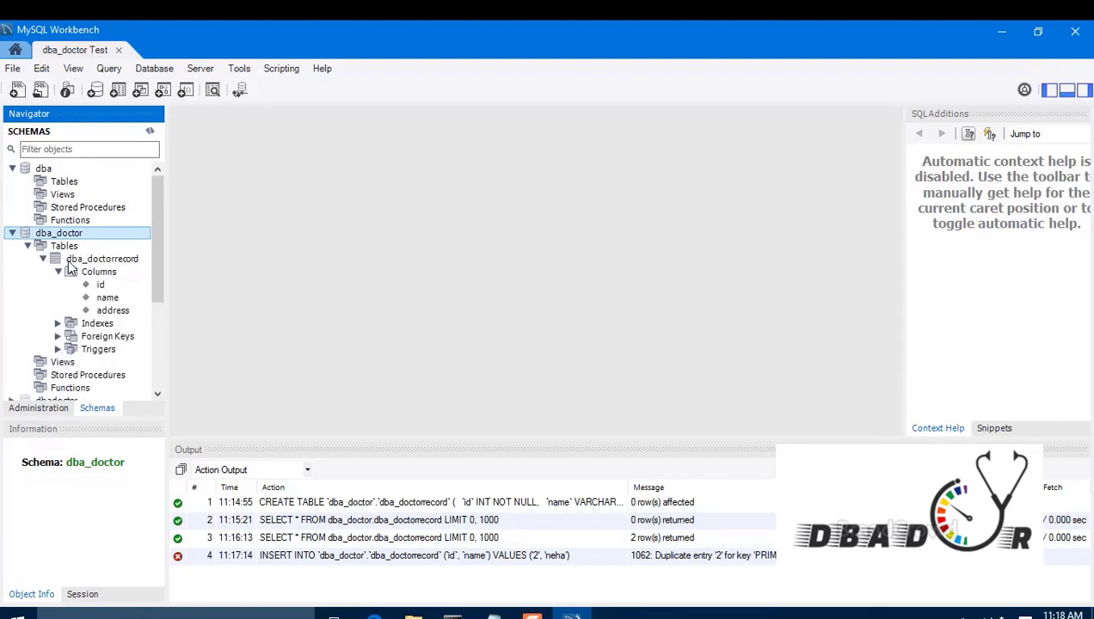
{"action": "left_click", "coordinate": [44, 260]}
{"action": "left_click", "coordinate": [83, 261]}
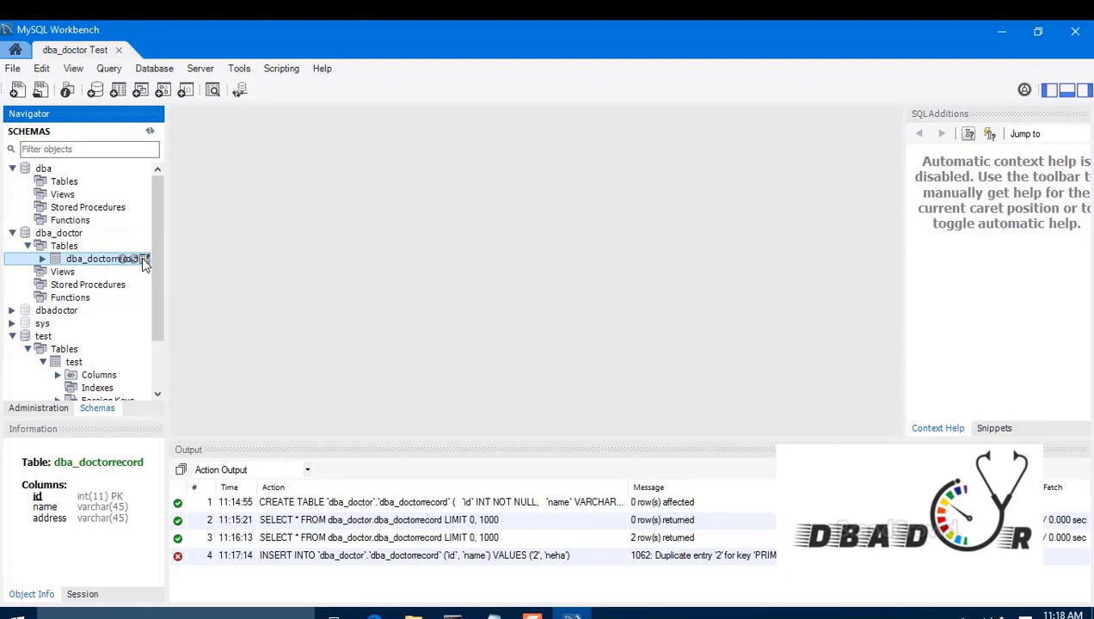
Step: Show dba_doctorrecord's three rows (ids 1 to 3), then briefly open and close its Alter Table editor
{"action": "left_click", "coordinate": [143, 259]}
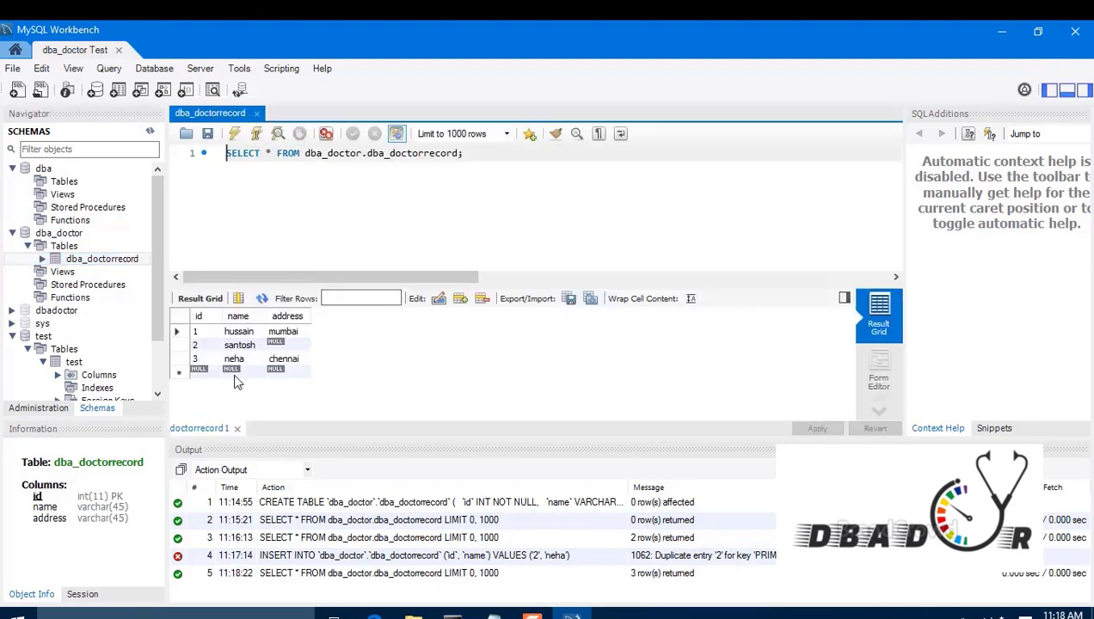
{"action": "left_click", "coordinate": [37, 256]}
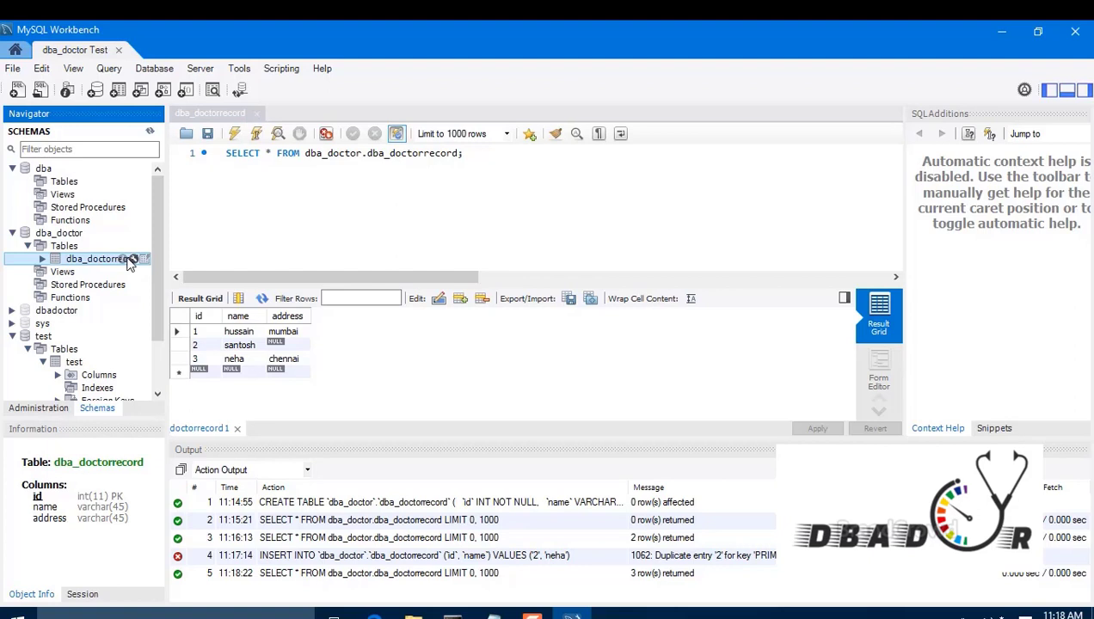
{"action": "left_click", "coordinate": [136, 260]}
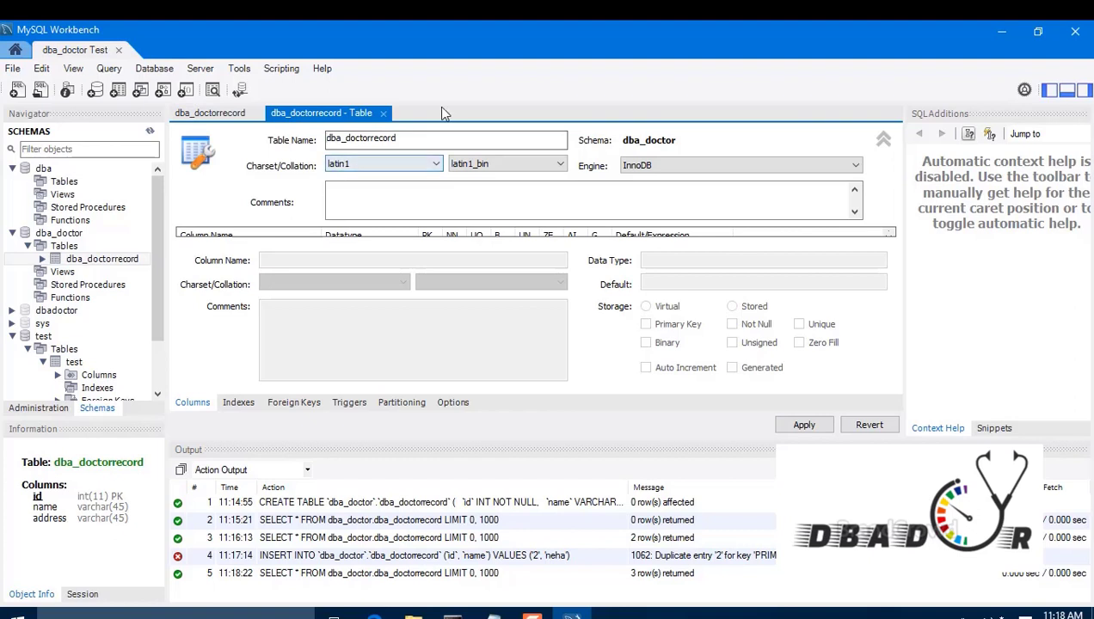
{"action": "left_click", "coordinate": [384, 115]}
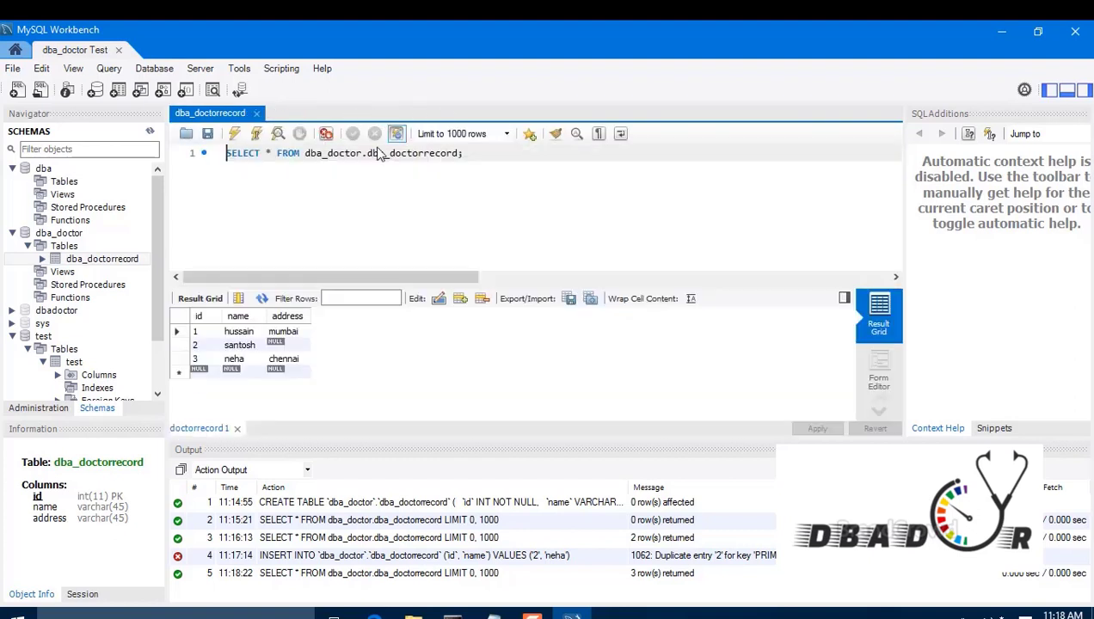
Step: Drop the dba_doctorrecord table from the dba_doctor schema
{"action": "right_click", "coordinate": [106, 261]}
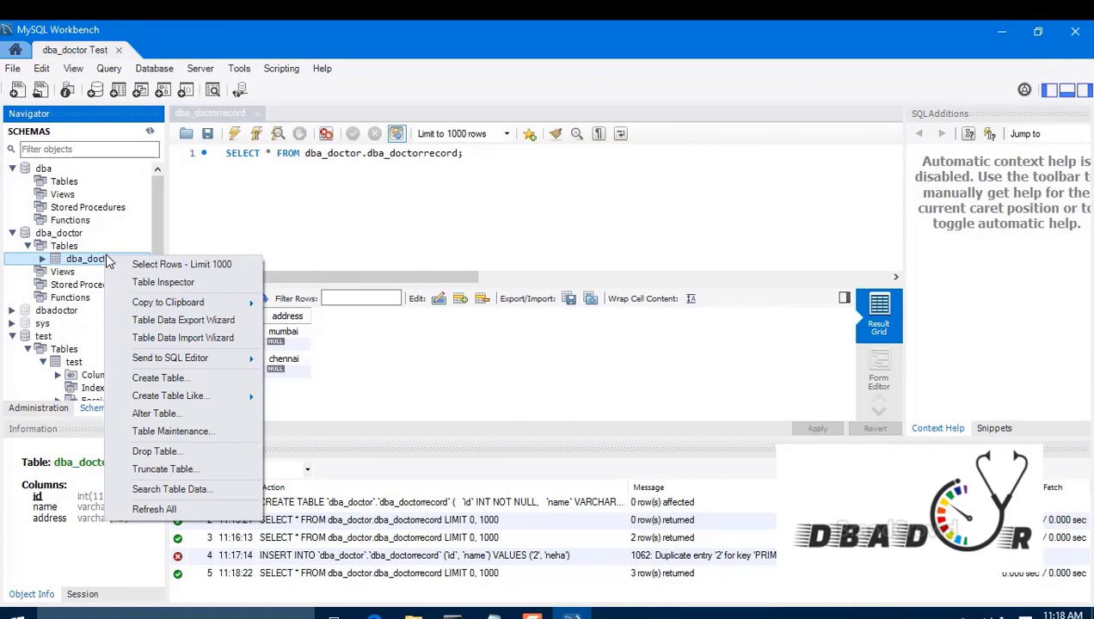
{"action": "left_click", "coordinate": [173, 450]}
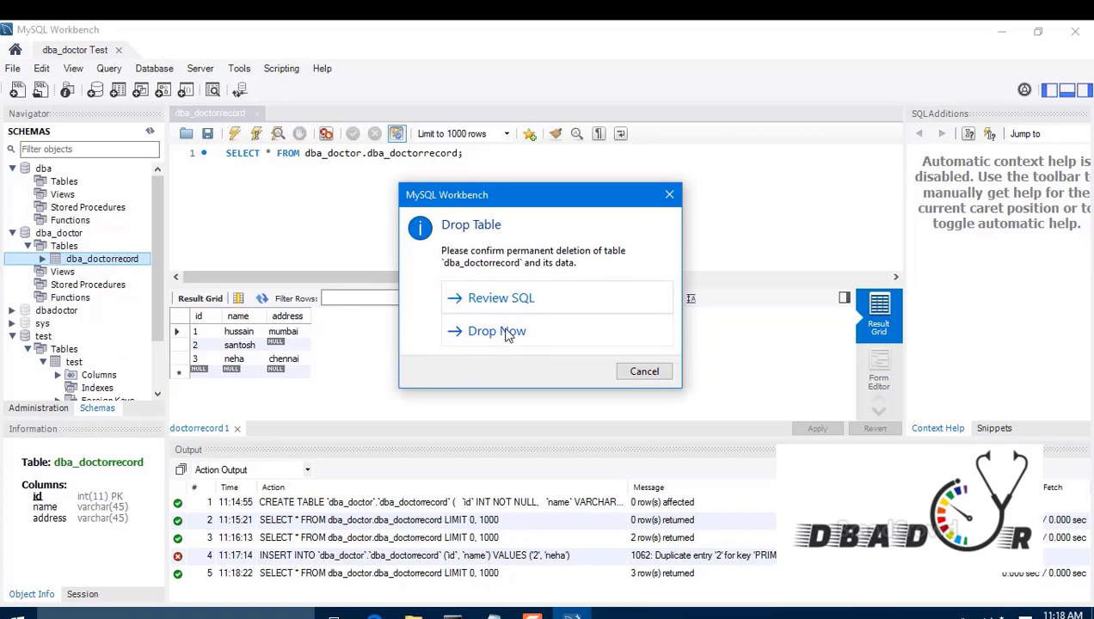
{"action": "left_click", "coordinate": [508, 334]}
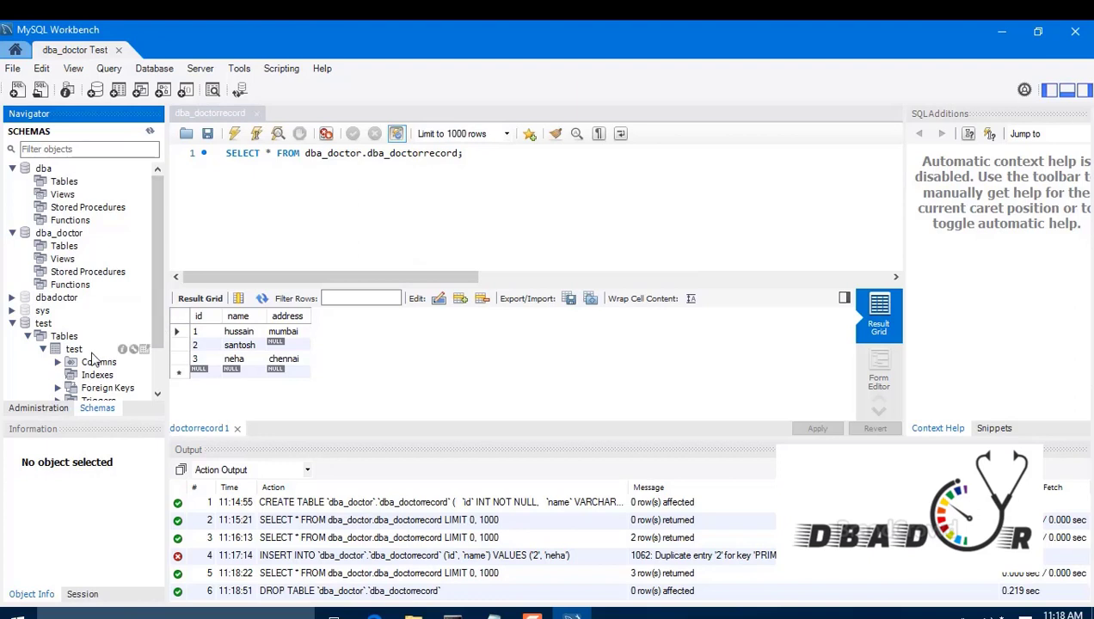
Step: Refresh the schemas and confirm dba_doctor's Tables folder no longer lists dba_doctorrecord
{"action": "left_click", "coordinate": [59, 234]}
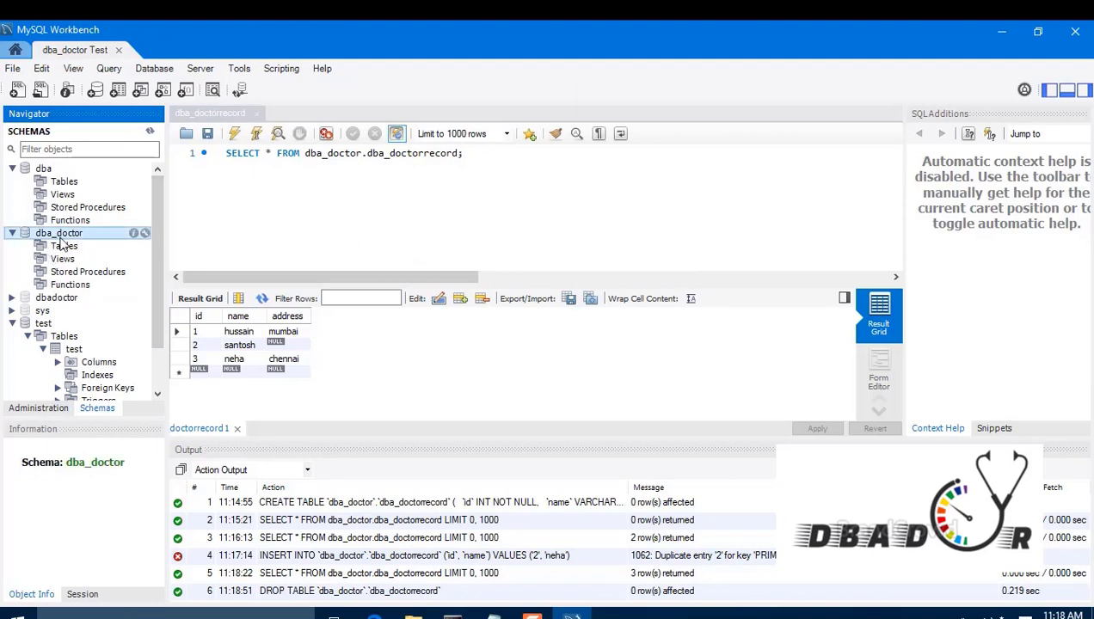
{"action": "left_click", "coordinate": [150, 131]}
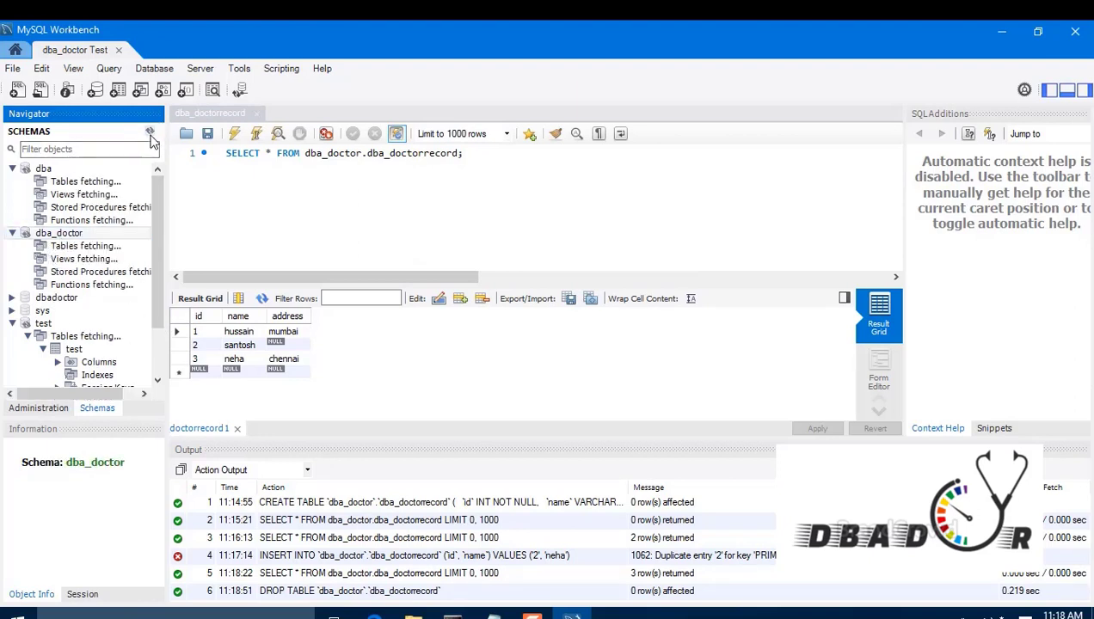
{"action": "left_click", "coordinate": [47, 247]}
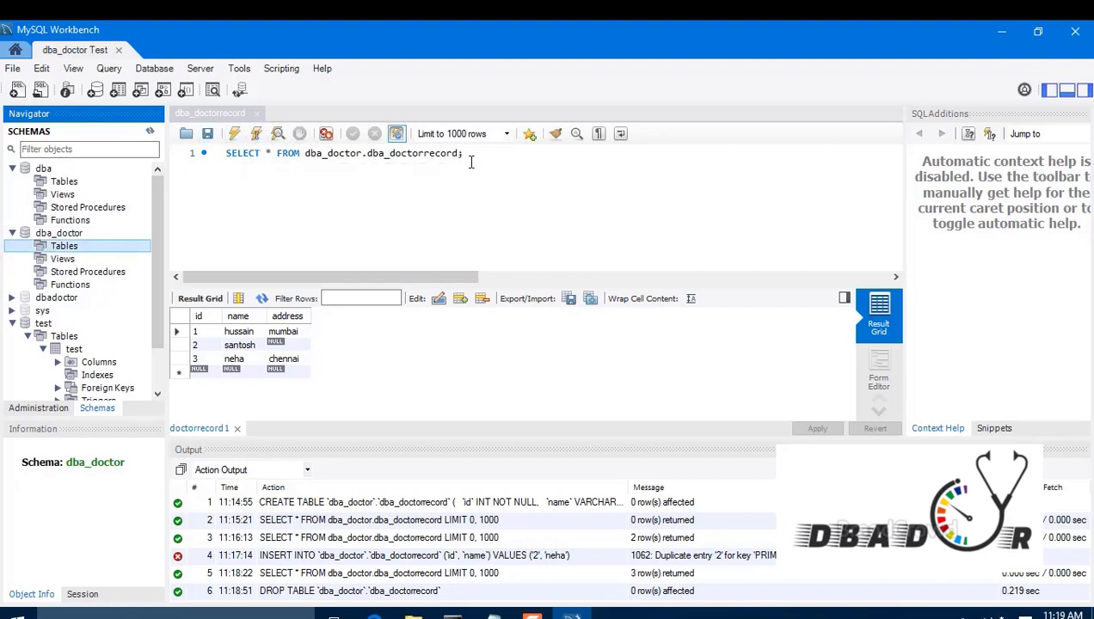
Step: Rerun the SELECT on dba_doctorrecord, get error 1146 (table doesn't exist), and close the query
{"action": "left_click_drag", "start_coordinate": [471, 153], "coordinate": [197, 152]}
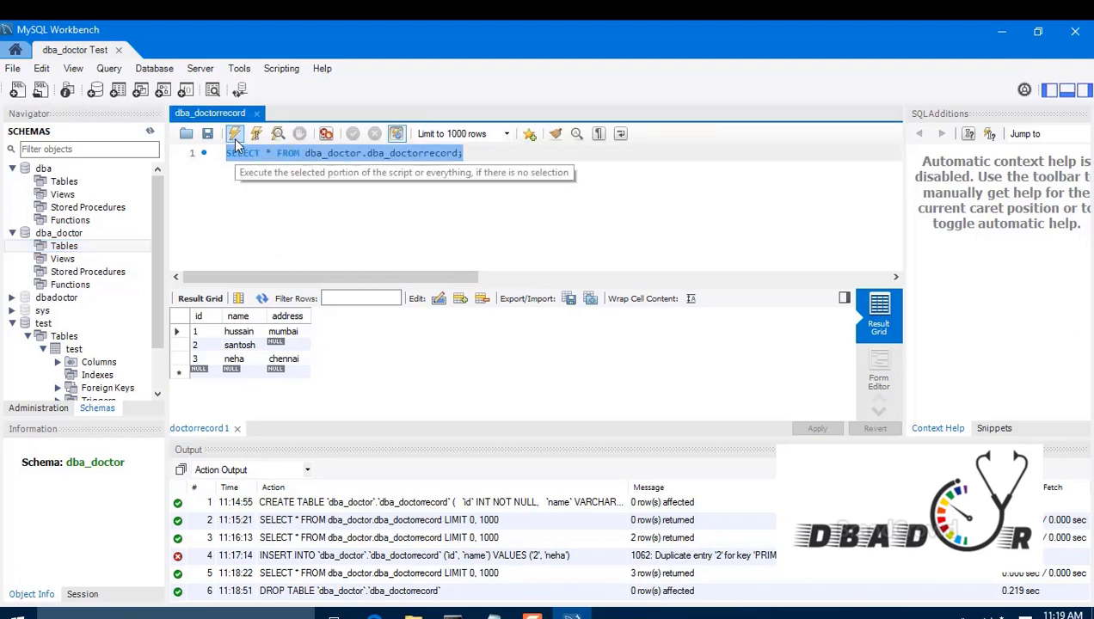
{"action": "left_click", "coordinate": [234, 133]}
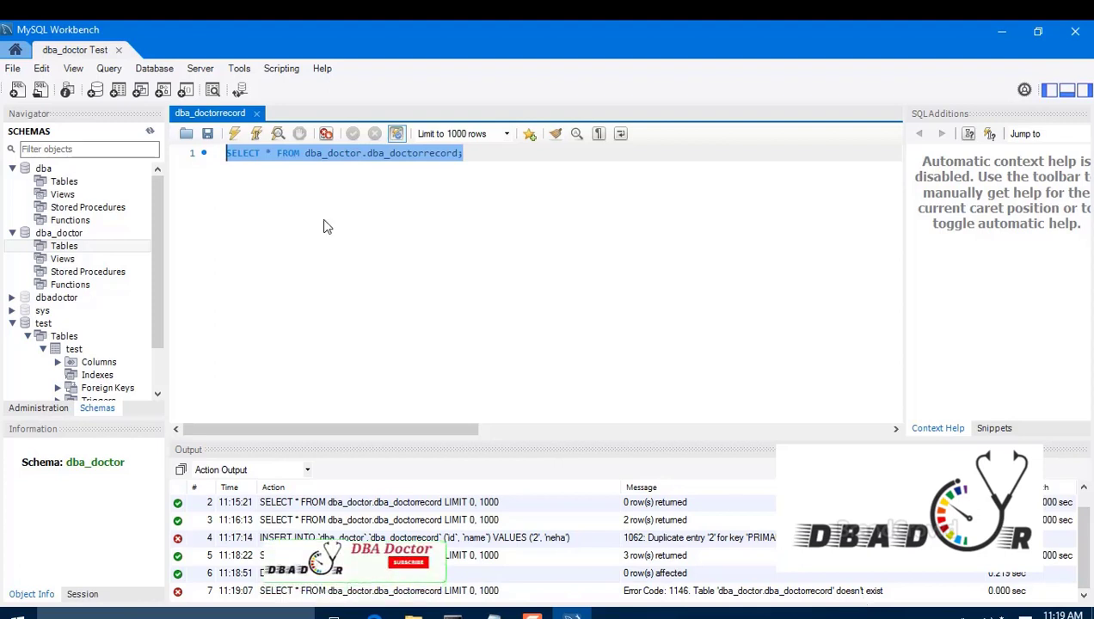
{"action": "left_click", "coordinate": [257, 114]}
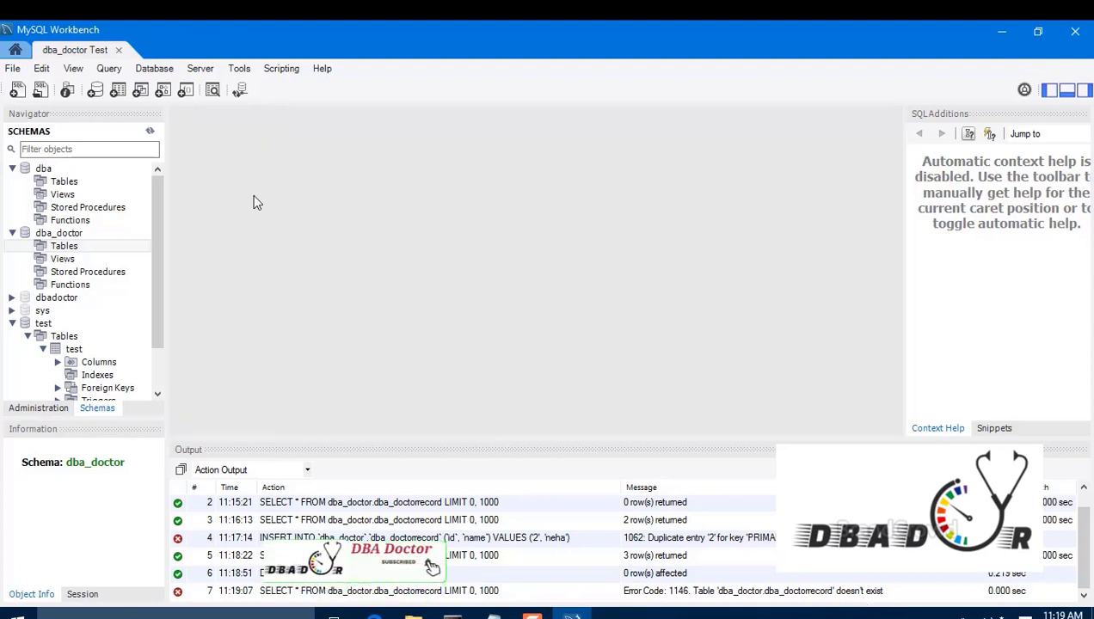
Step: Drop the dba_doctor schema, then collapse the dba and test schema nodes
{"action": "right_click", "coordinate": [50, 234]}
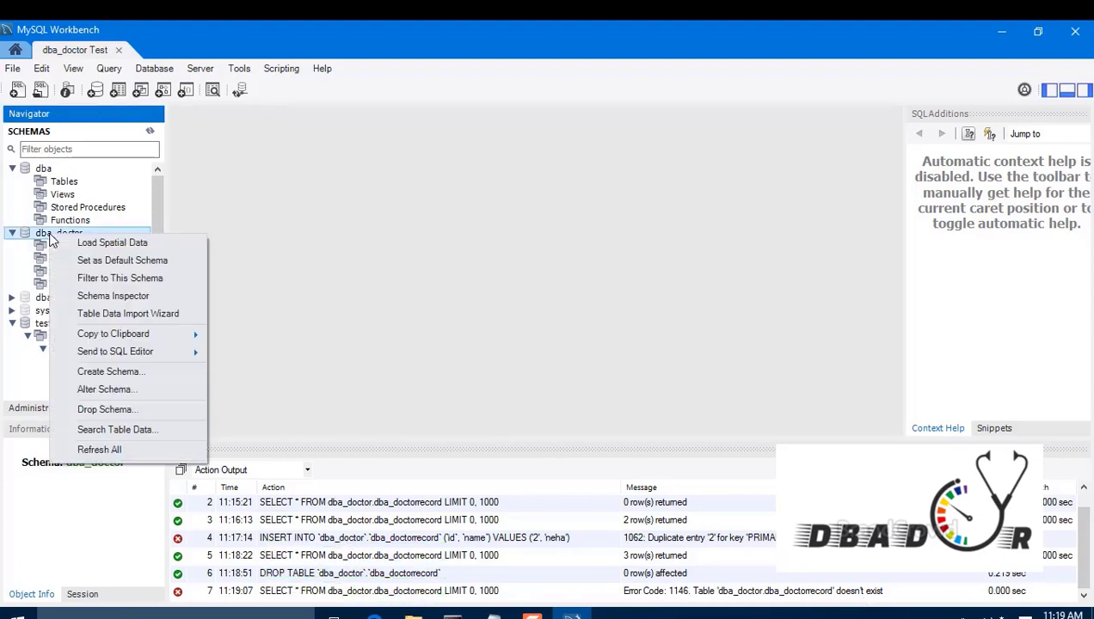
{"action": "left_click", "coordinate": [131, 411]}
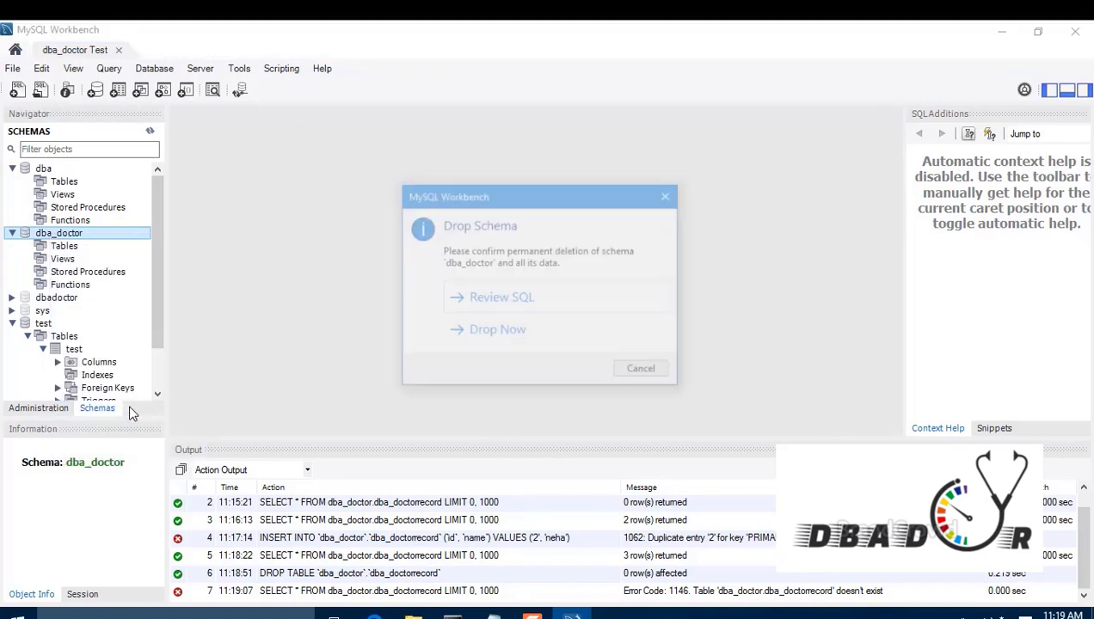
{"action": "left_click", "coordinate": [487, 336]}
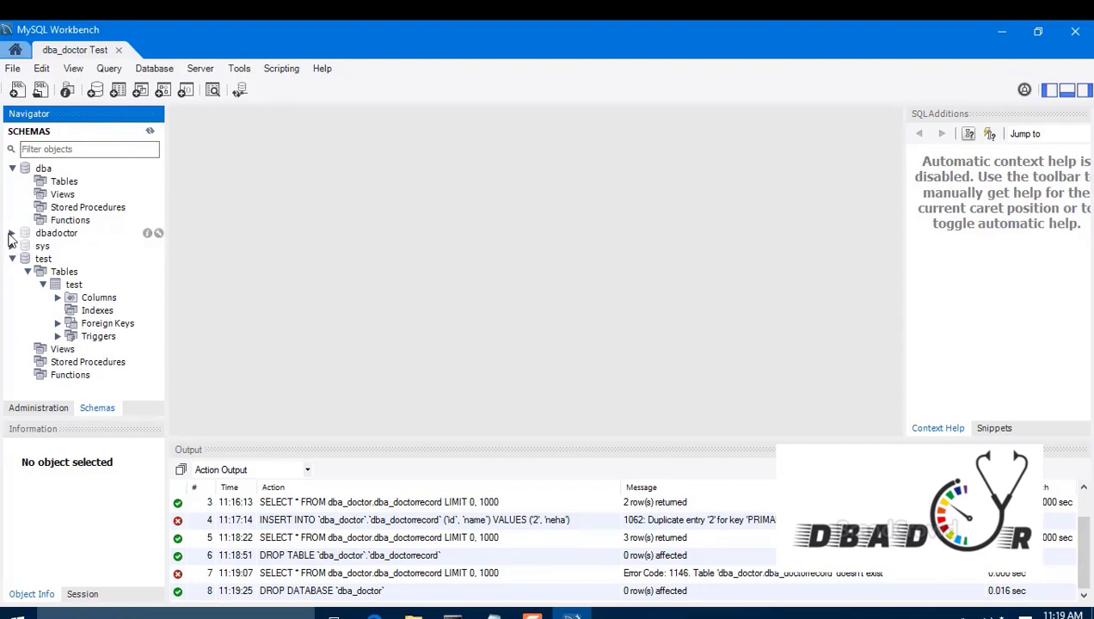
{"action": "left_click", "coordinate": [13, 169]}
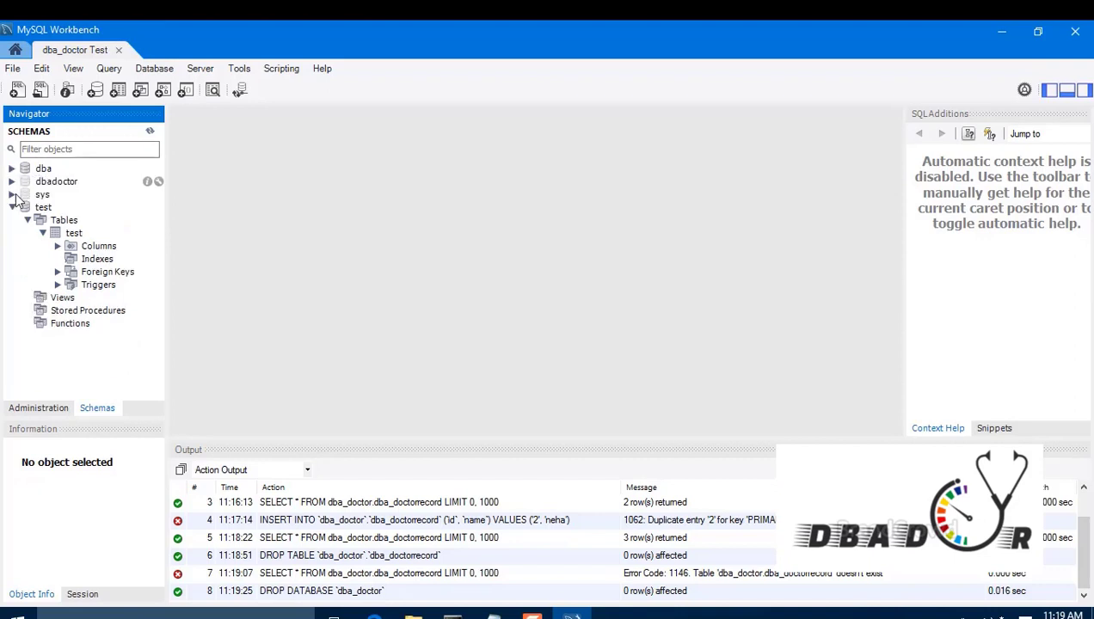
{"action": "left_click", "coordinate": [13, 208]}
{"action": "left_click", "coordinate": [325, 215]}
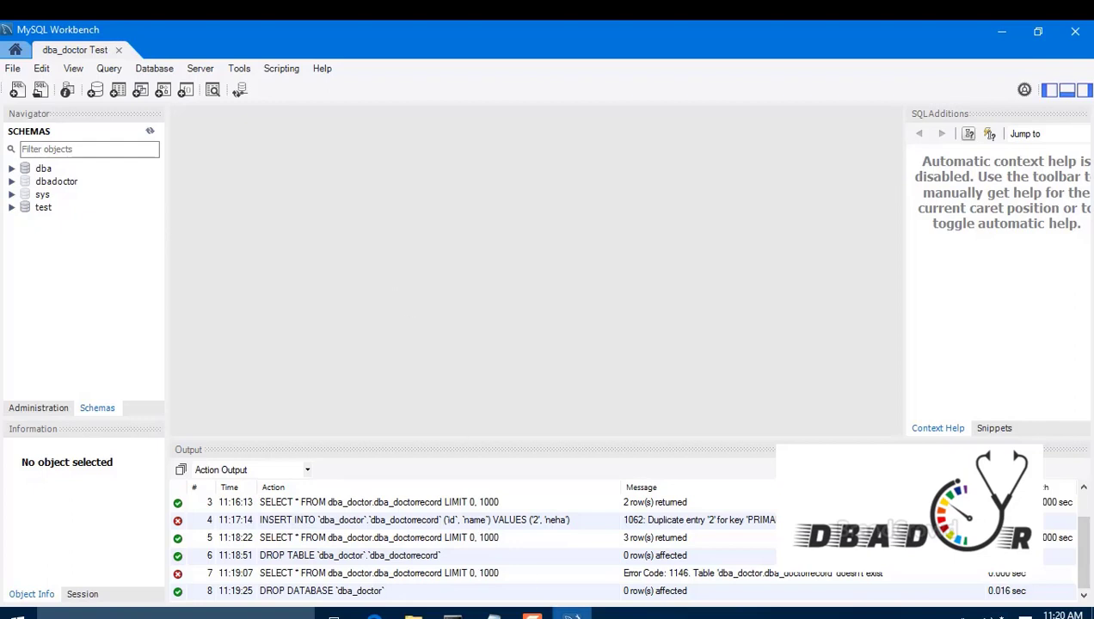
{"action": "left_click", "coordinate": [532, 617]}
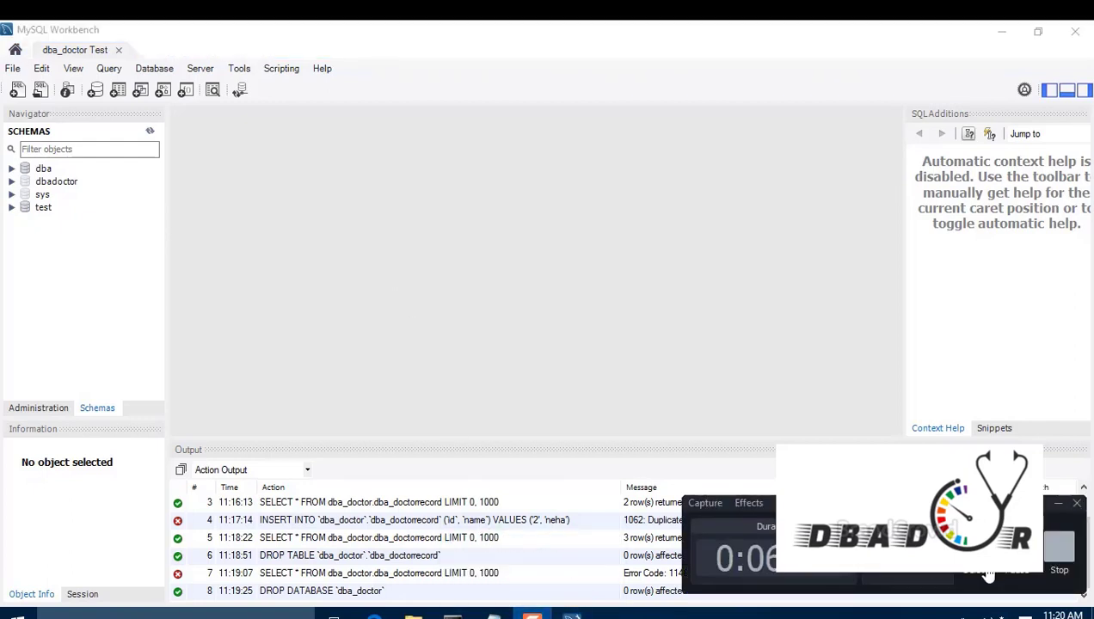